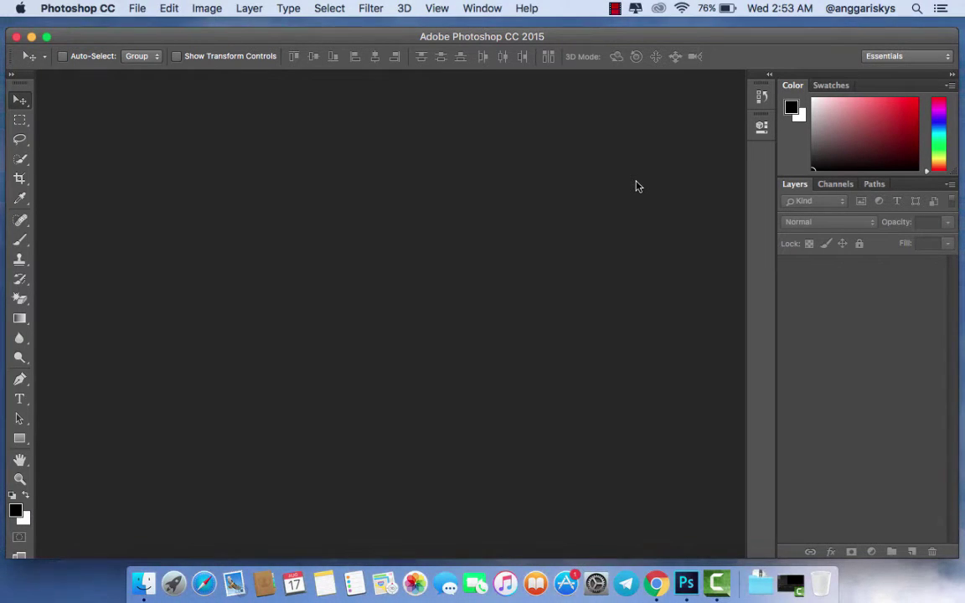
# Step: Create a new white 500 × 150 px document
pyautogui.click(136, 10)
pyautogui.click(154, 30)
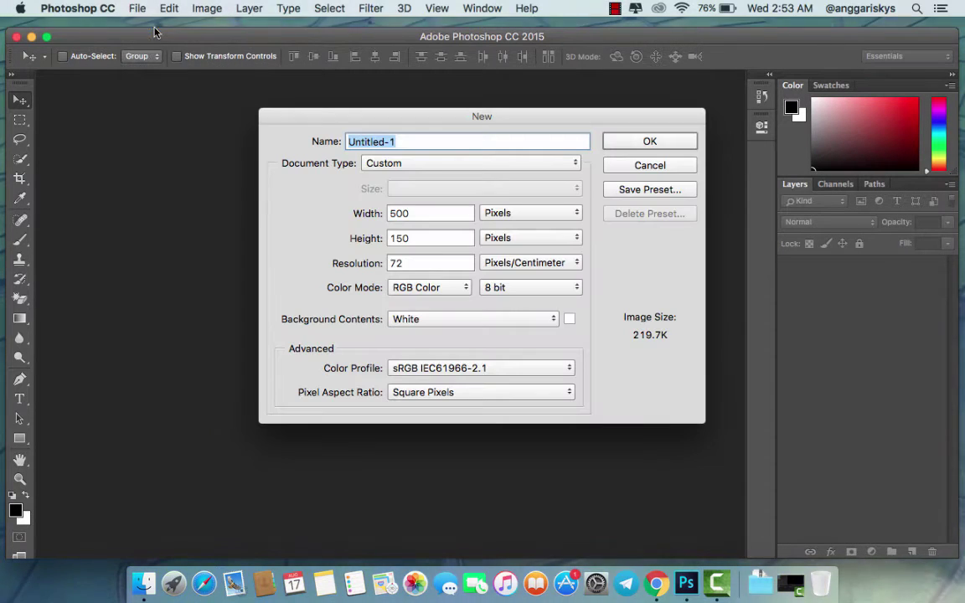
pyautogui.doubleClick(435, 214)
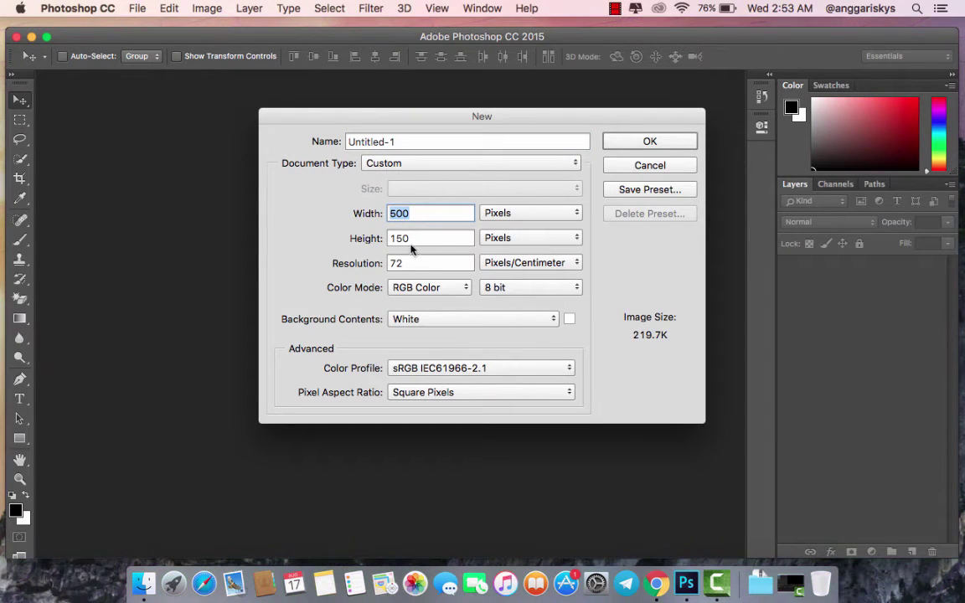
pyautogui.doubleClick(416, 239)
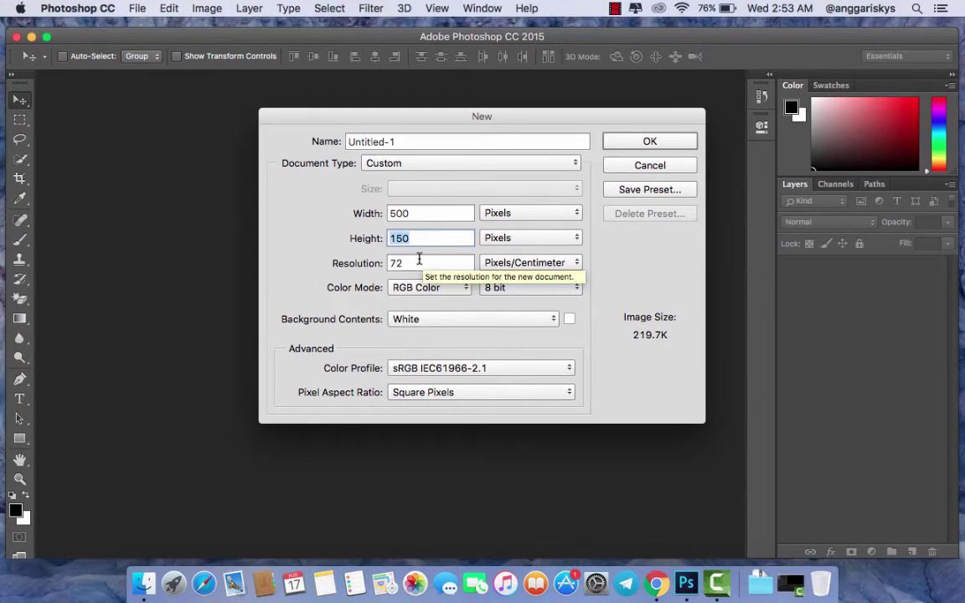
pyautogui.doubleClick(423, 262)
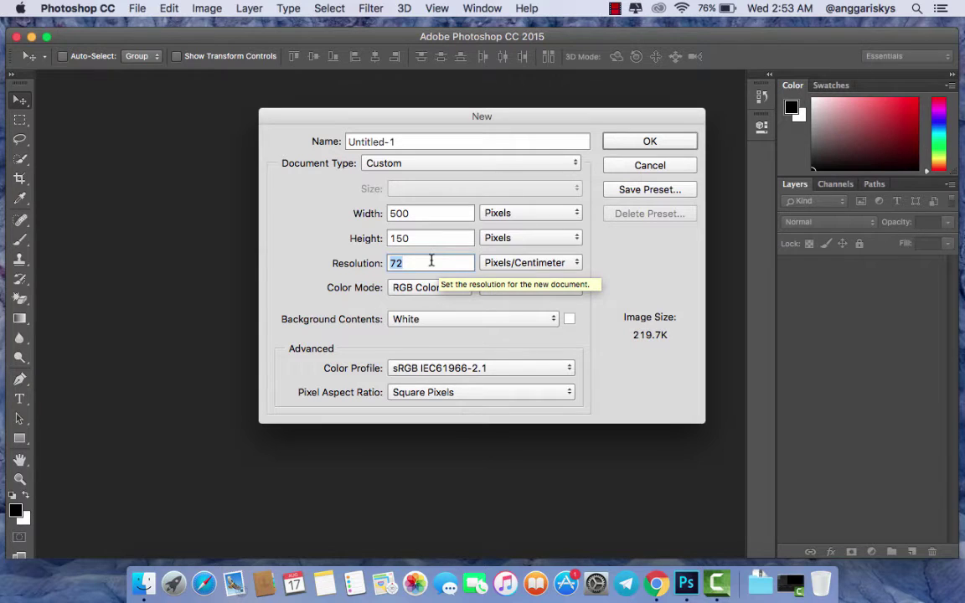
pyautogui.click(636, 146)
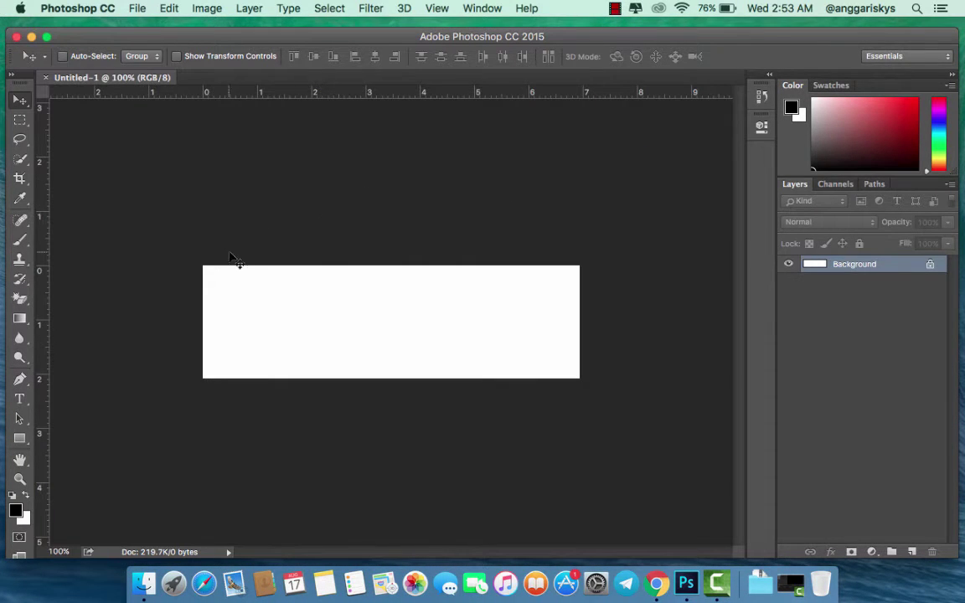
# Step: Resize the image height to 75 px, leaving a 500 × 75 px strip
pyautogui.click(206, 9)
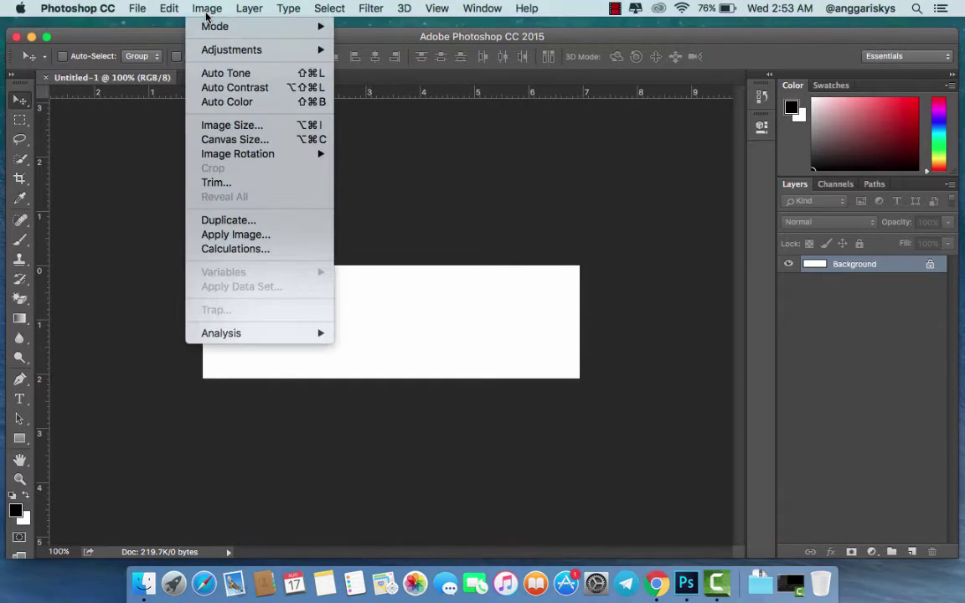
pyautogui.click(209, 128)
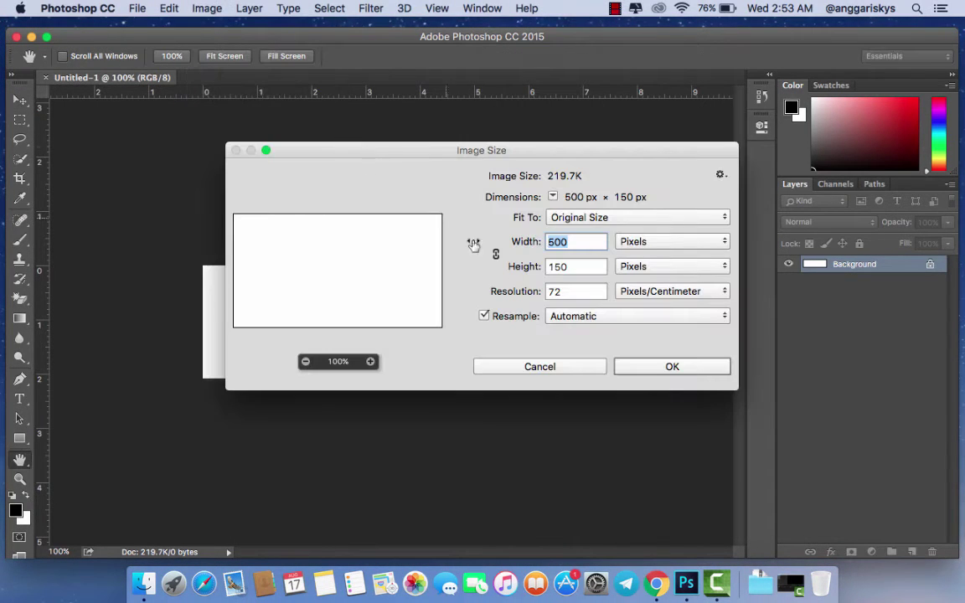
pyautogui.click(569, 267)
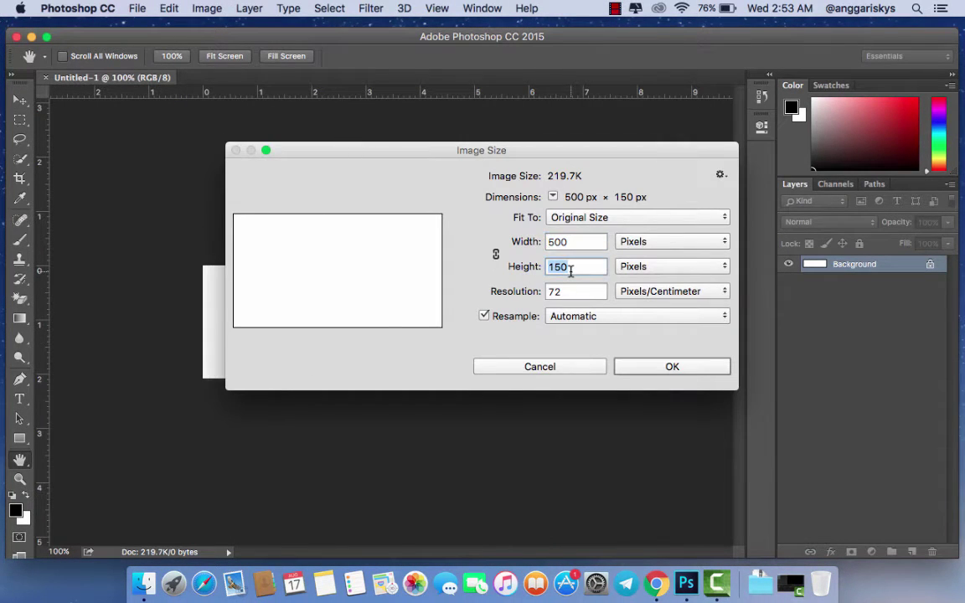
pyautogui.write('75')
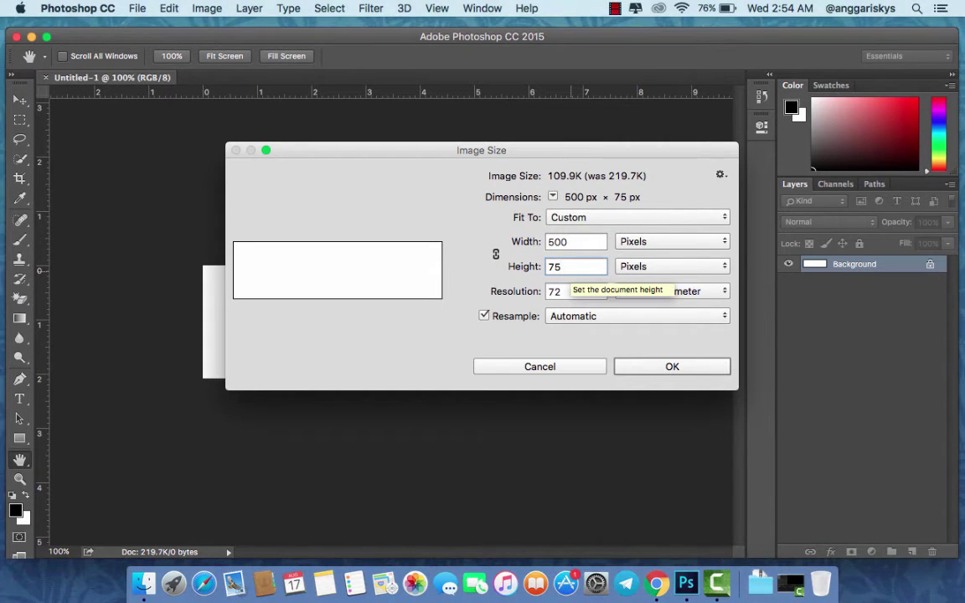
pyautogui.press('Return')
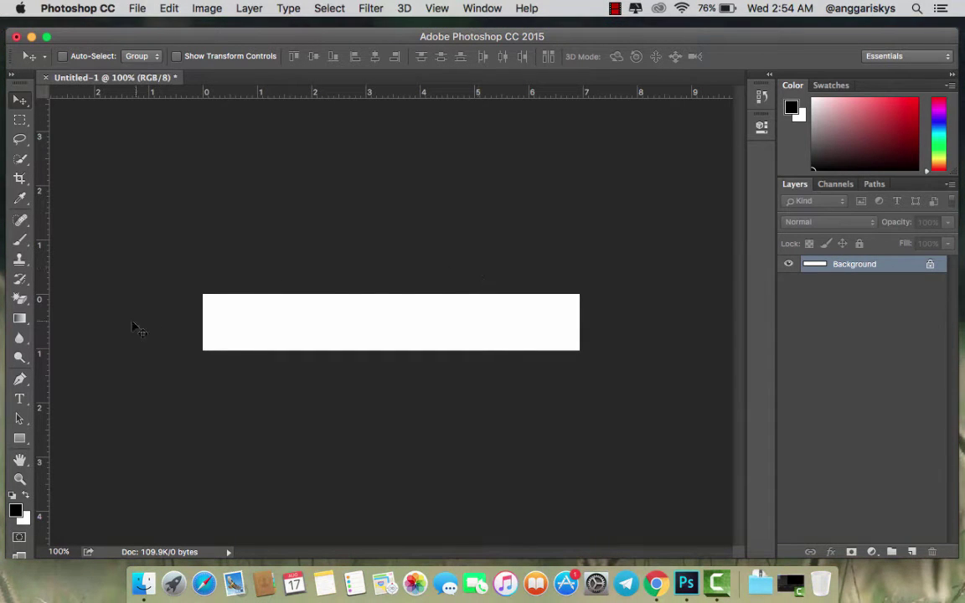
# Step: Draw a closed Pen-tool shape with a curved right edge over the strip's left end
pyautogui.click(21, 382)
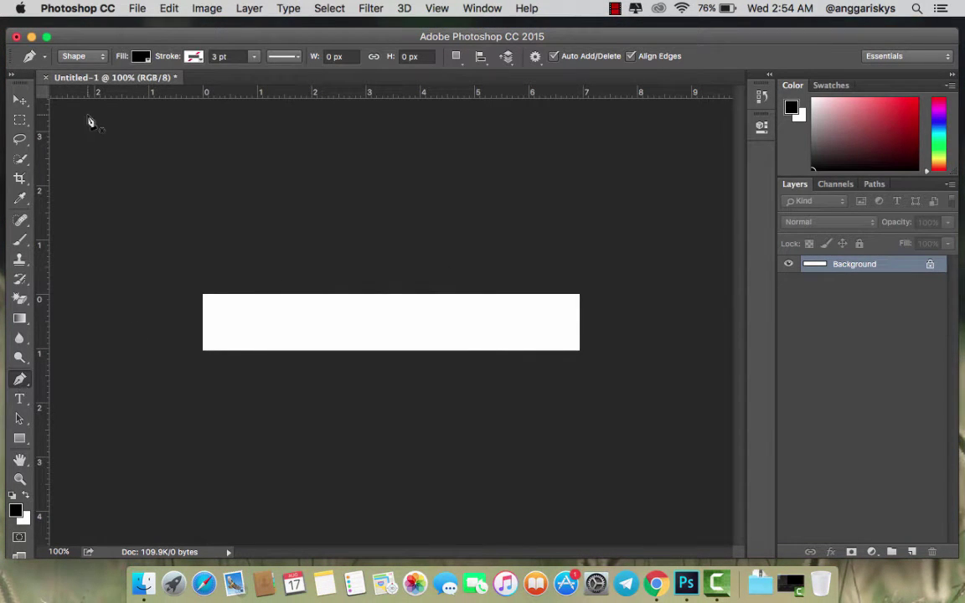
pyautogui.click(92, 56)
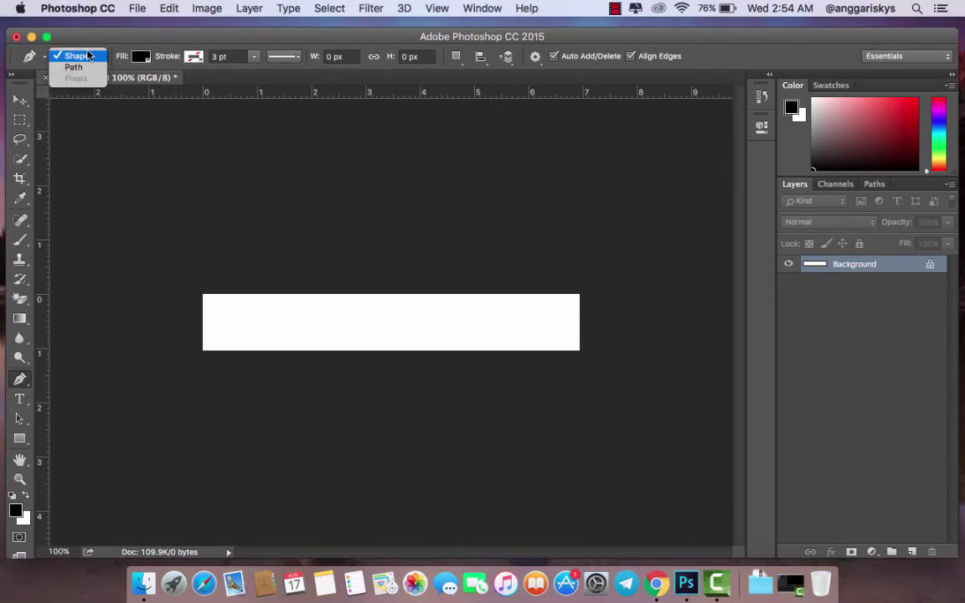
pyautogui.click(89, 55)
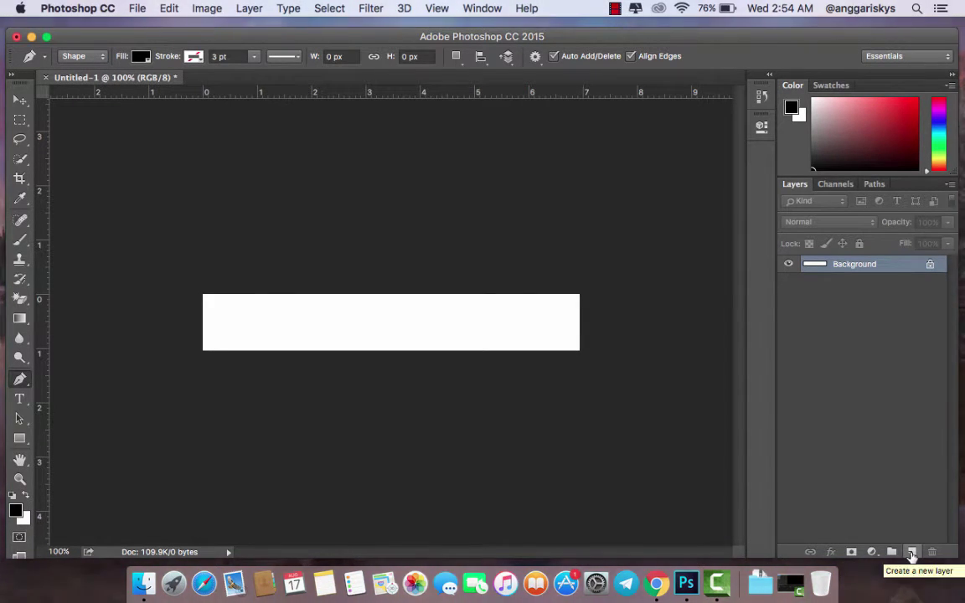
pyautogui.click(912, 552)
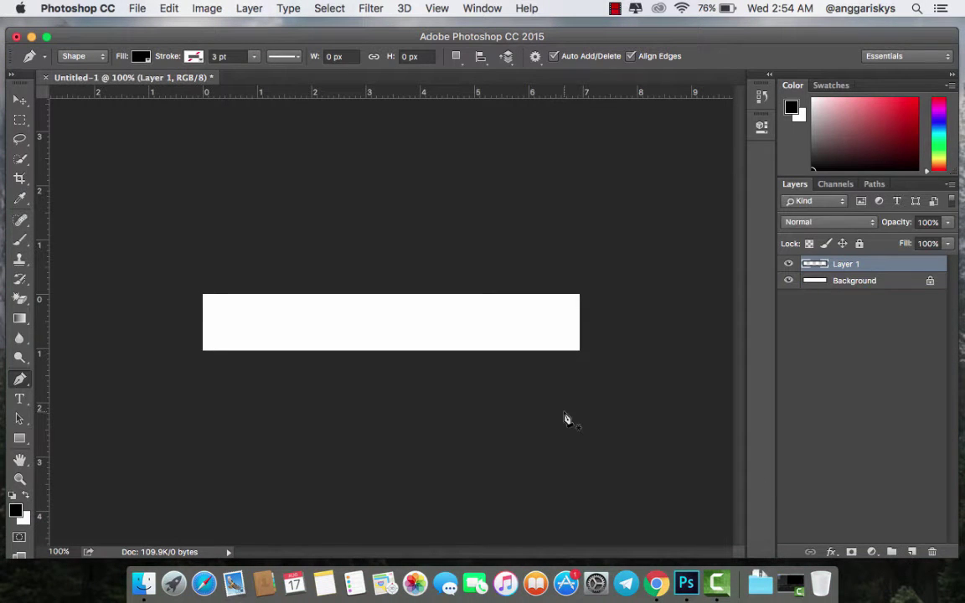
pyautogui.click(297, 286)
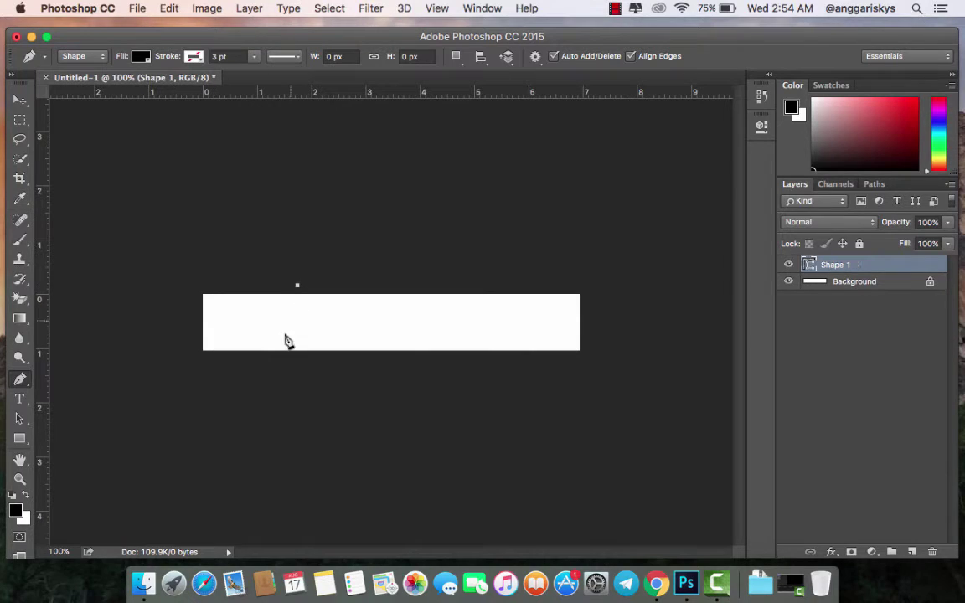
pyautogui.moveTo(251, 378); pyautogui.dragTo(220, 389)
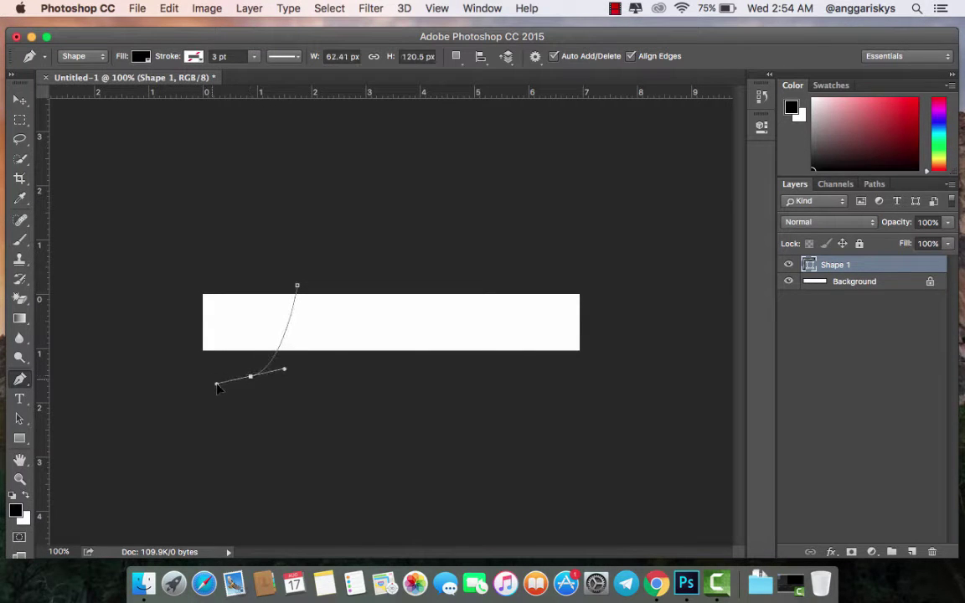
pyautogui.click(173, 366)
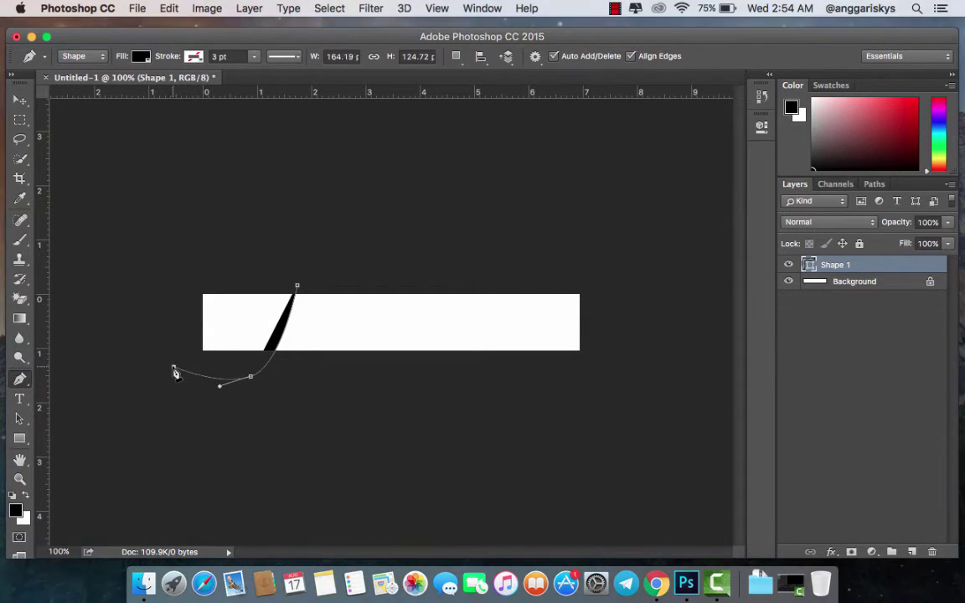
pyautogui.click(176, 264)
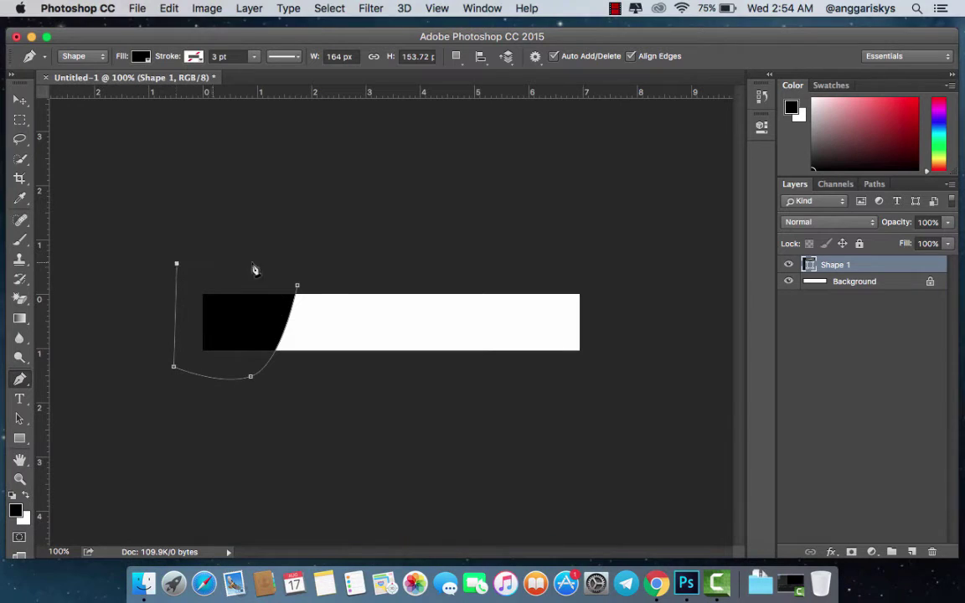
pyautogui.click(297, 286)
pyautogui.click(302, 263)
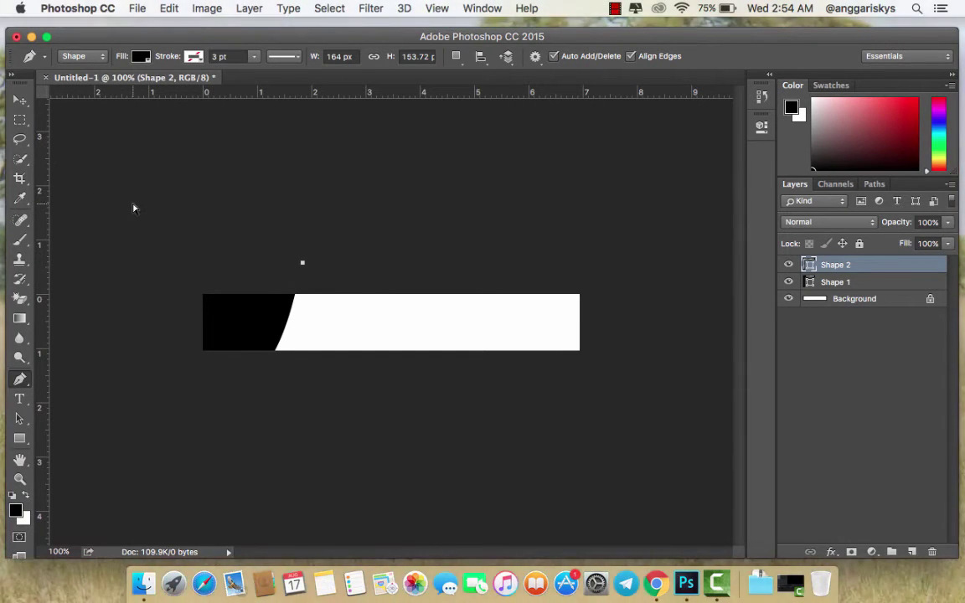
pyautogui.hotkey('ctrl', 'z')
# Step: Fill the shape with blue #3498db
pyautogui.click(20, 100)
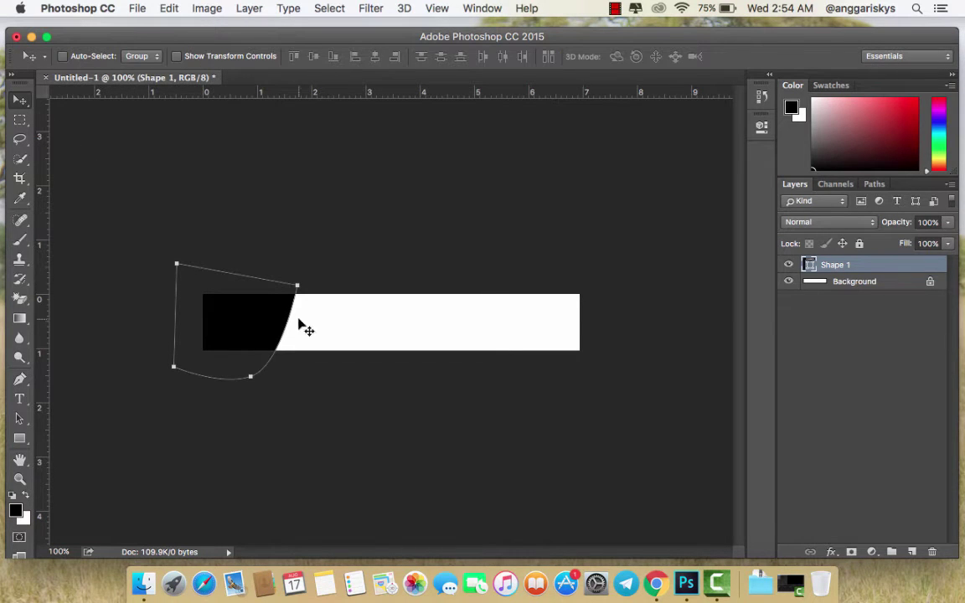
pyautogui.doubleClick(810, 266)
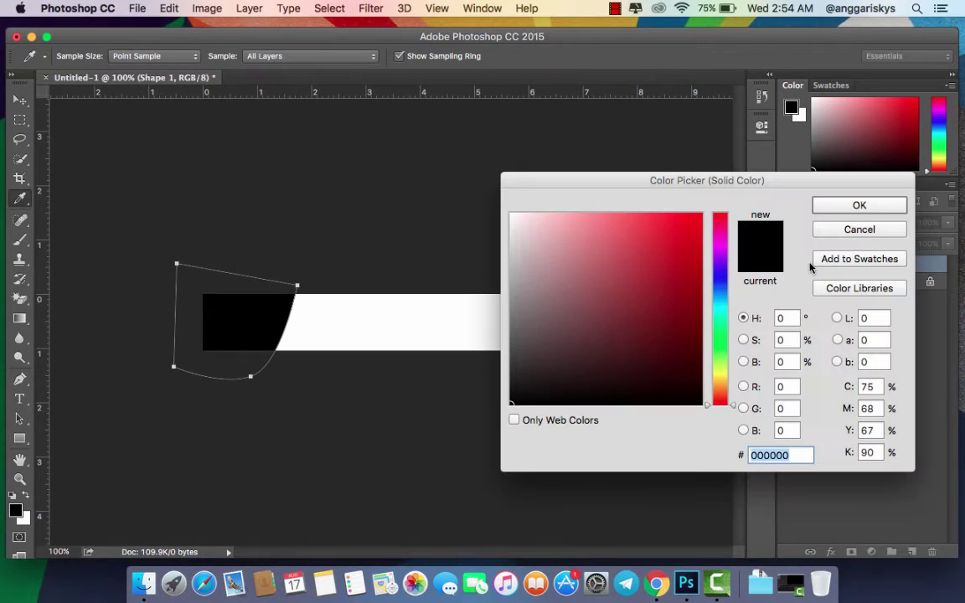
pyautogui.write('349')
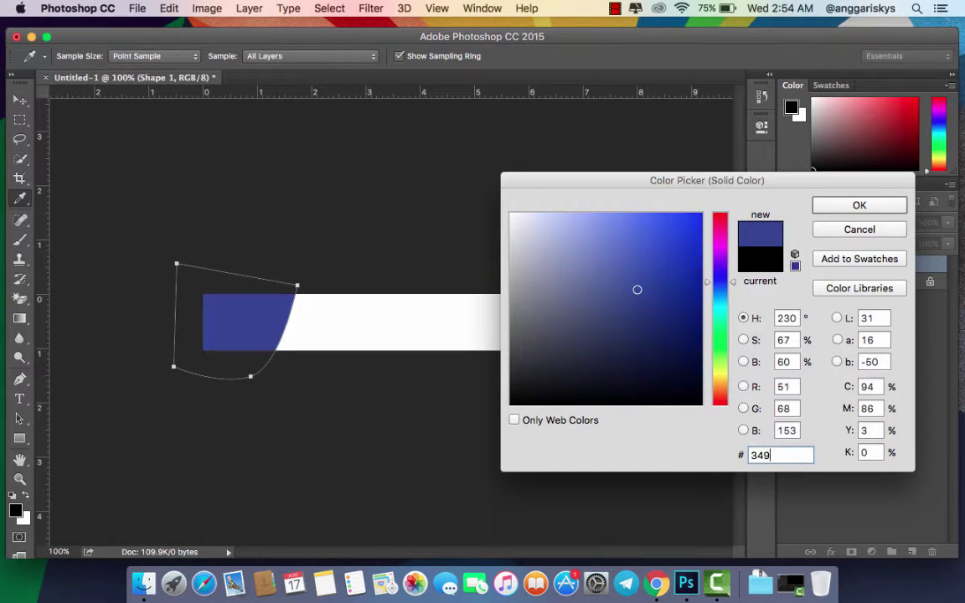
pyautogui.write('8db')
pyautogui.press('Return')
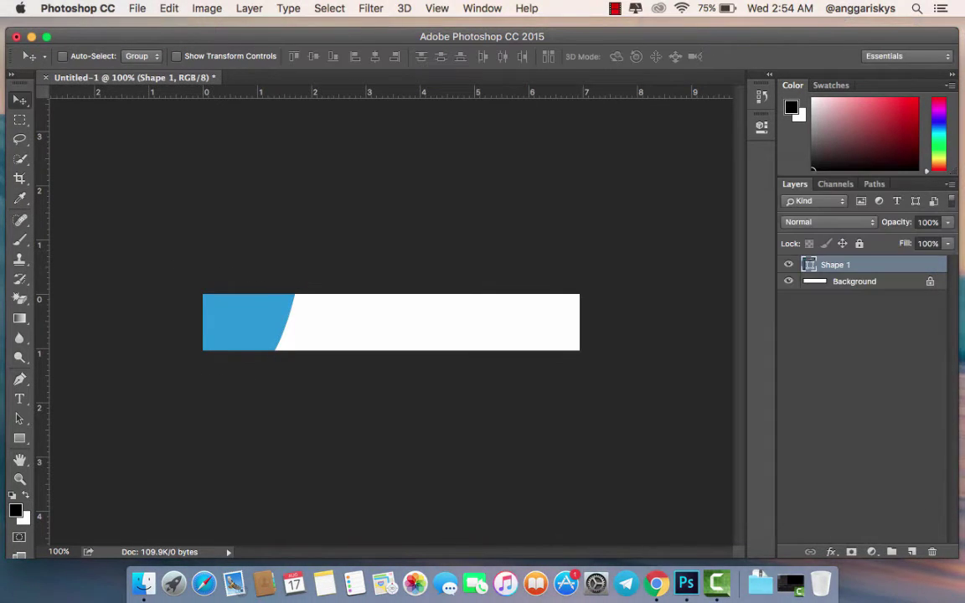
# Step: Duplicate the shape layer and give Shape 1 a darker blue fill
pyautogui.rightClick(849, 266)
pyautogui.click(757, 324)
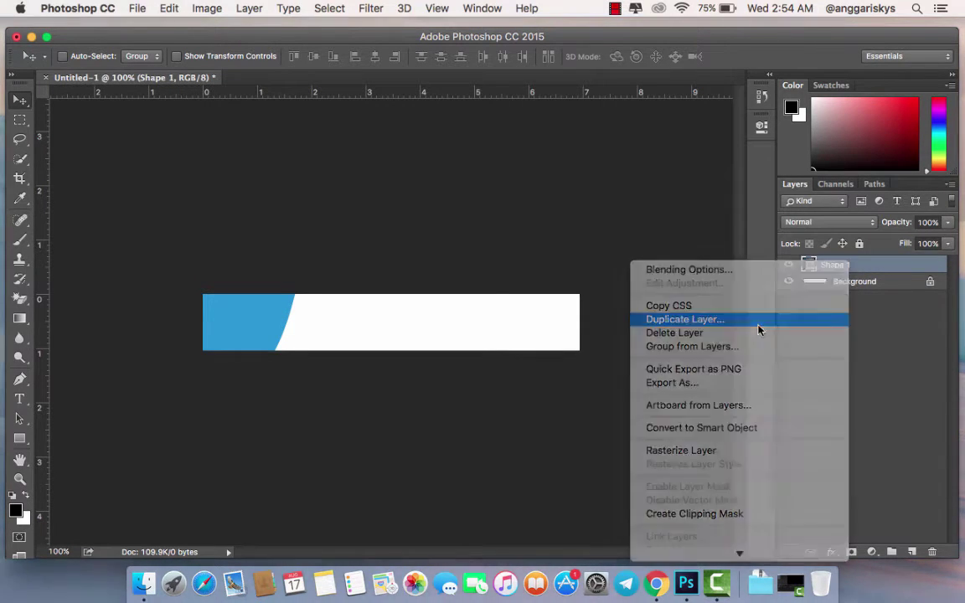
pyautogui.click(636, 228)
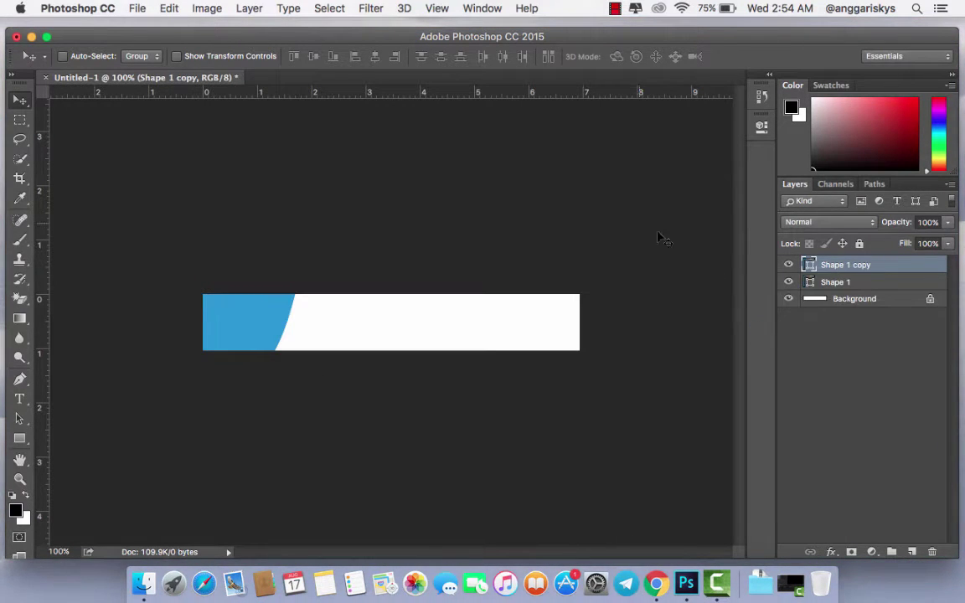
pyautogui.doubleClick(810, 283)
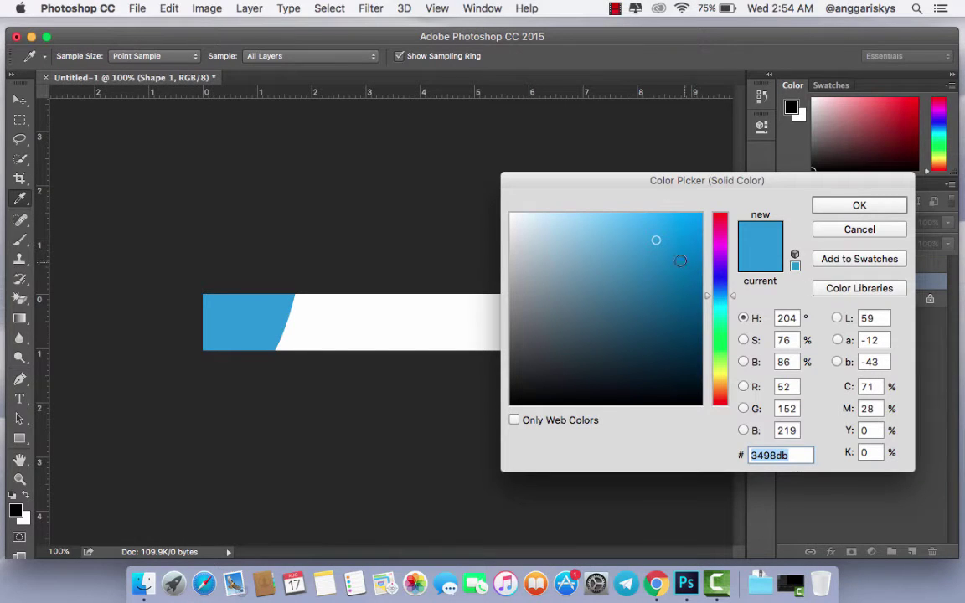
pyautogui.click(657, 271)
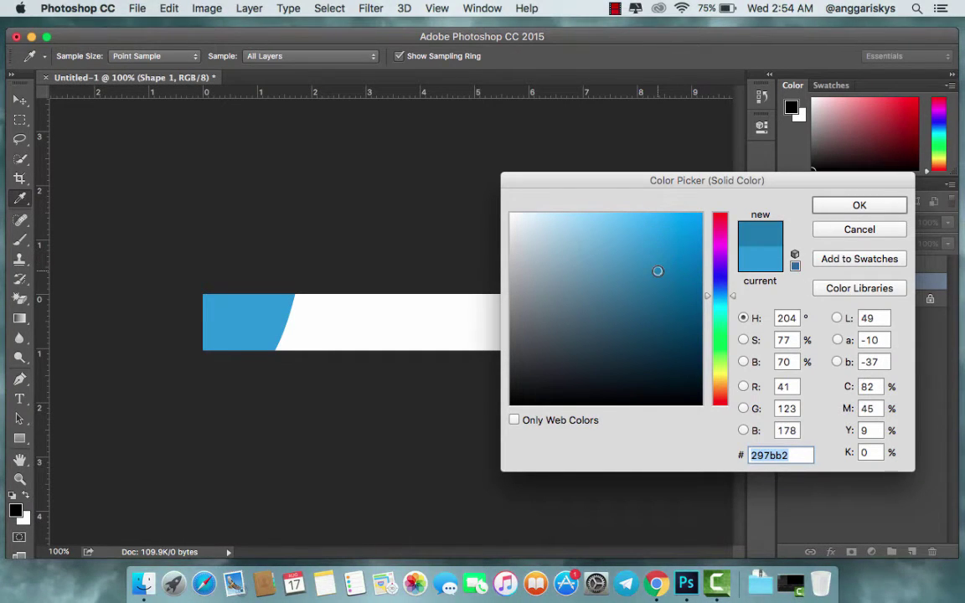
pyautogui.click(845, 210)
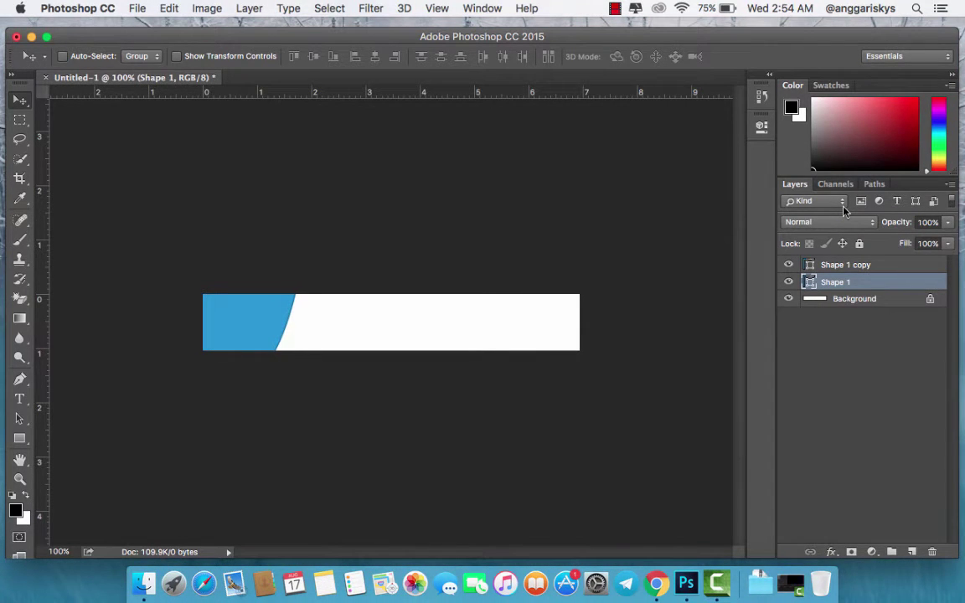
# Step: Nudge both blue shape layers right, exposing a thin darker-blue diagonal edge
pyautogui.hotkey('shift', 'Right')
pyautogui.press('Left')
pyautogui.press('Left')
pyautogui.press('Left')
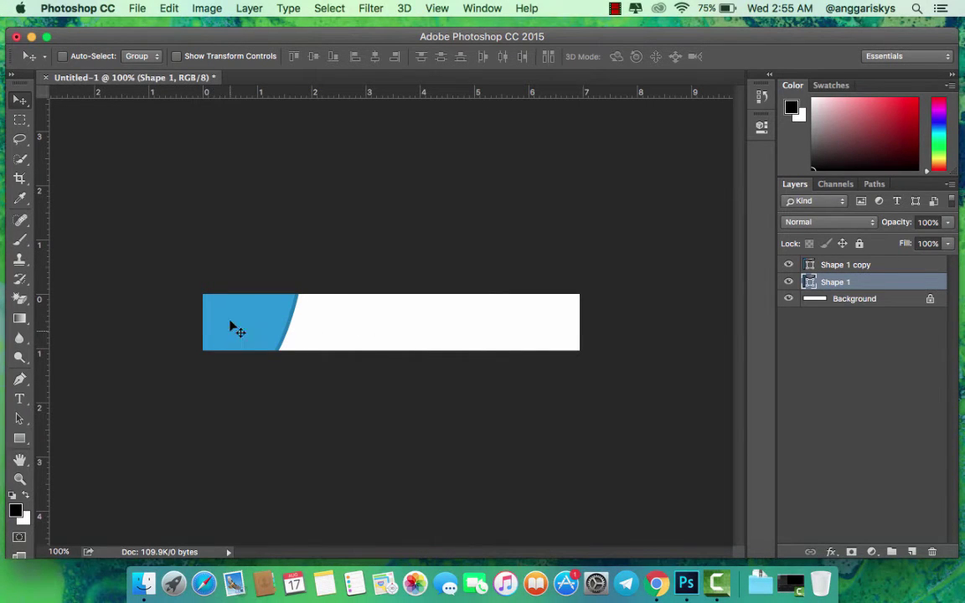
pyautogui.click(846, 266)
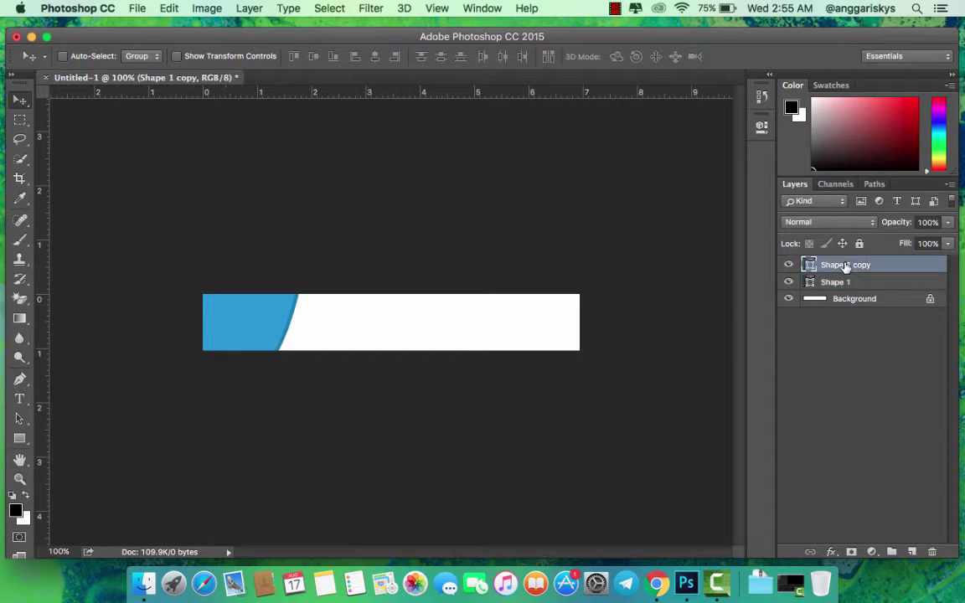
pyautogui.press('super')
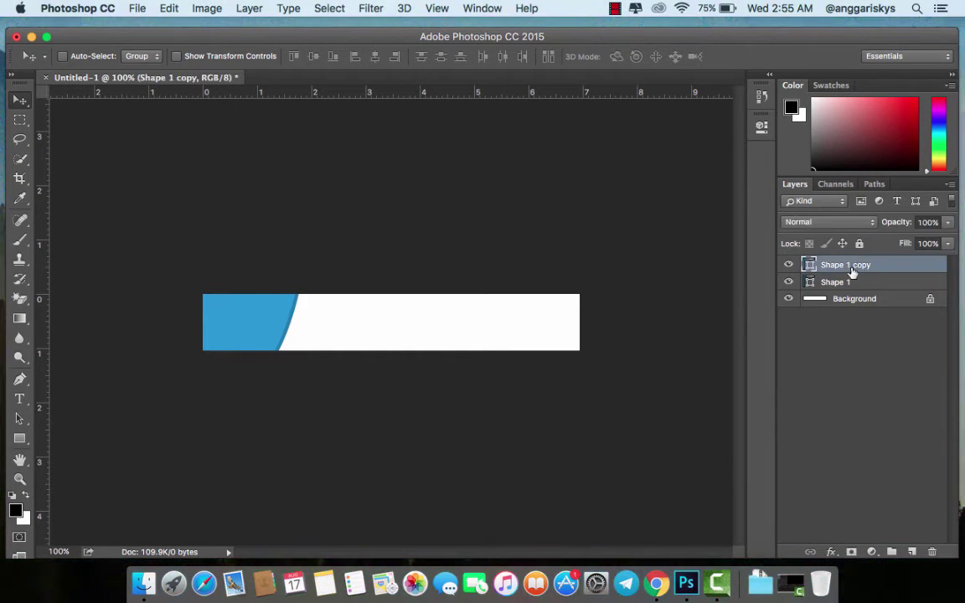
pyautogui.keyDown('super'); pyautogui.click(846, 283); pyautogui.keyUp('super')
pyautogui.hotkey('shift', 'Right')
pyautogui.hotkey('shift', 'Right')
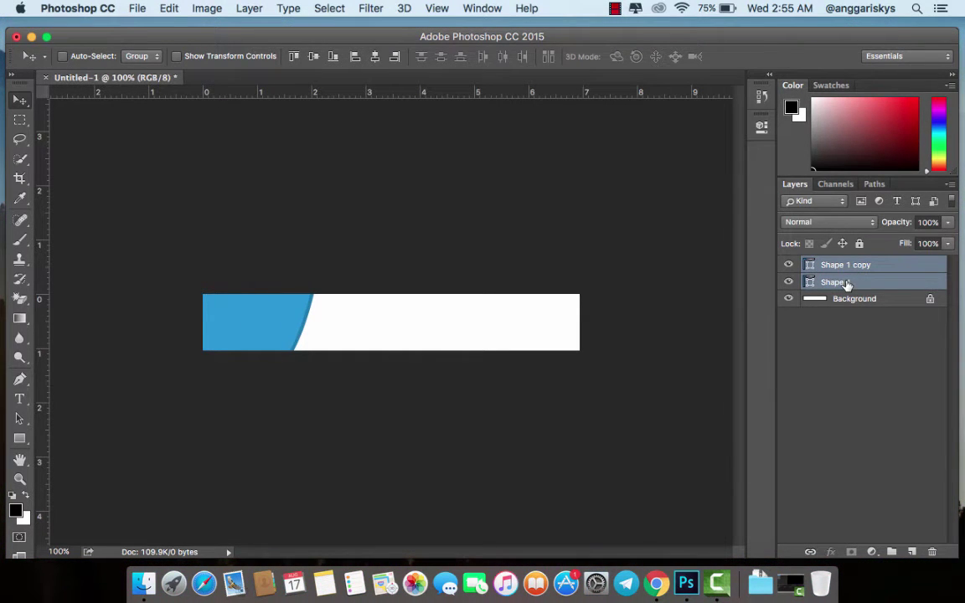
pyautogui.press('Right')
pyautogui.press('Right')
pyautogui.press('Right')
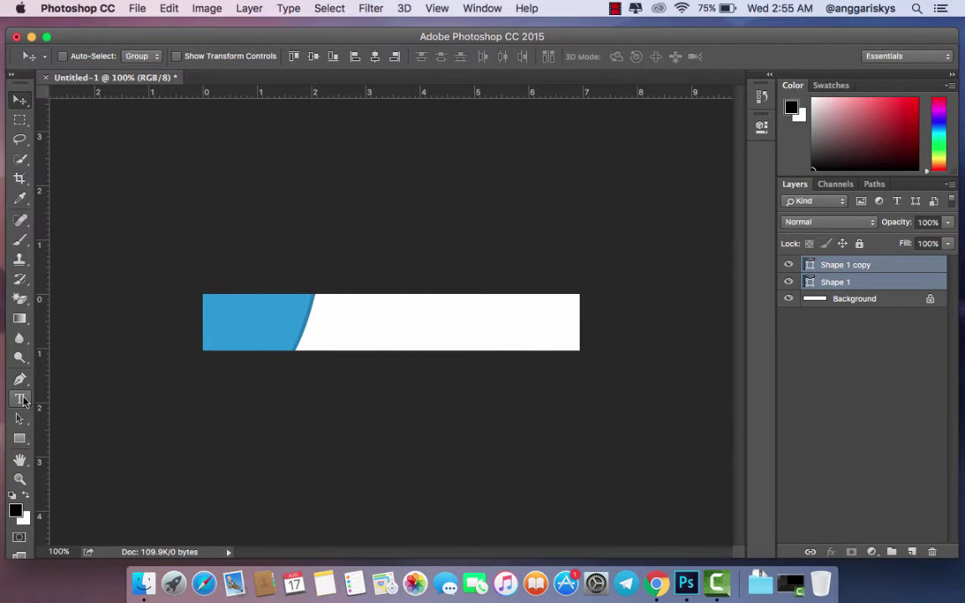
# Step: Type 'mylogo' on the banner and set it in Scriber Bold Stencil
pyautogui.click(21, 399)
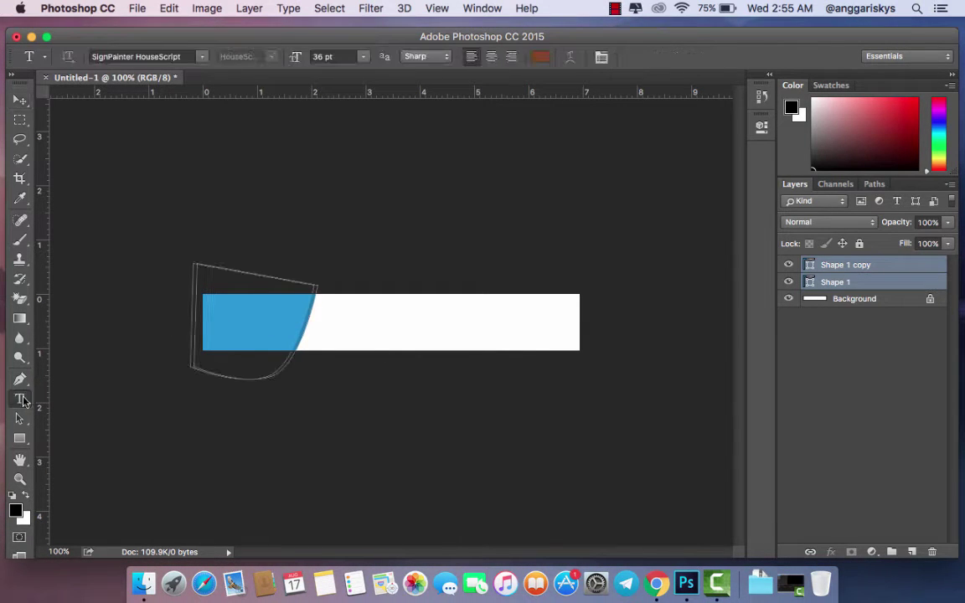
pyautogui.click(338, 324)
pyautogui.press('Escape')
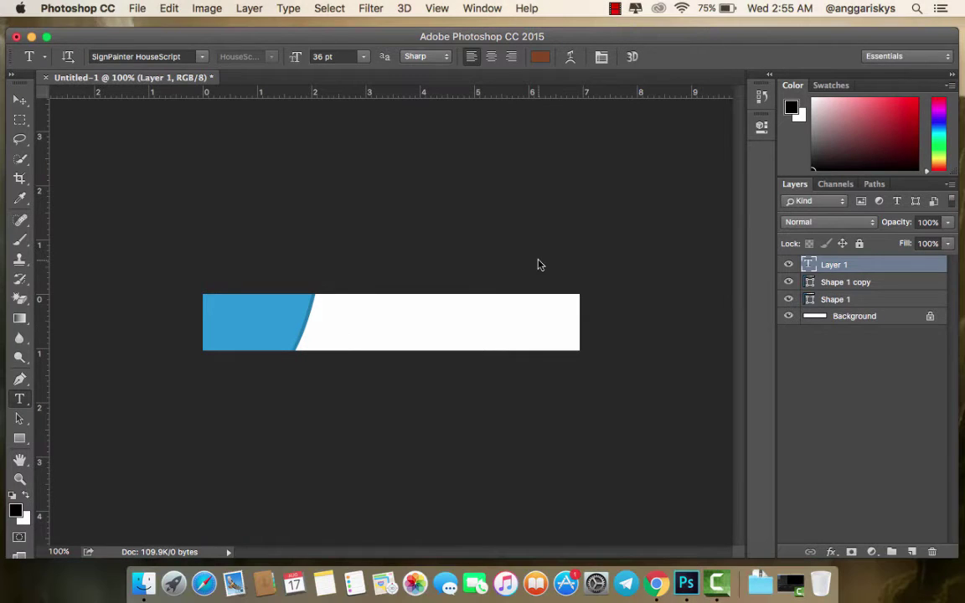
pyautogui.doubleClick(807, 266)
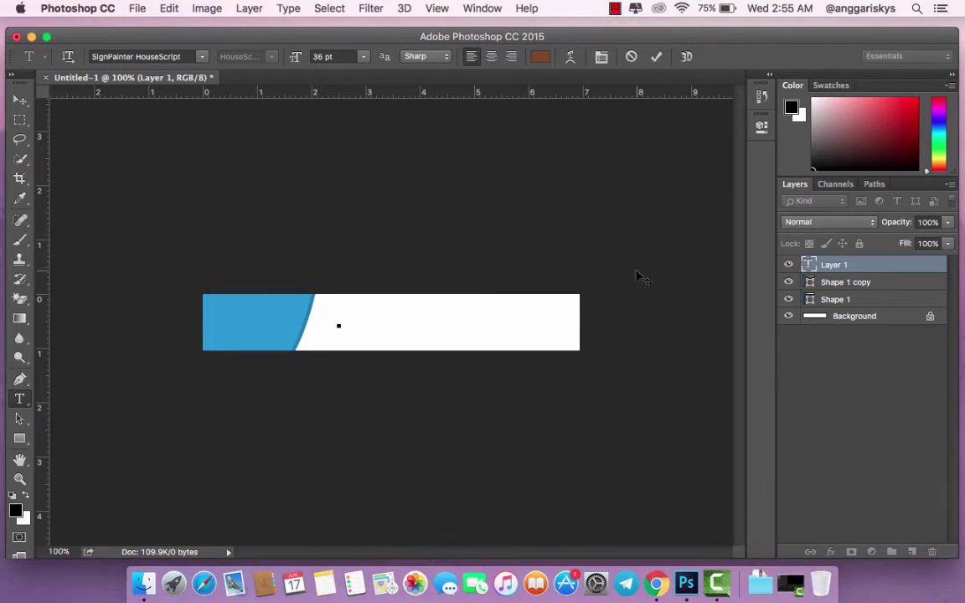
pyautogui.write('mylog')
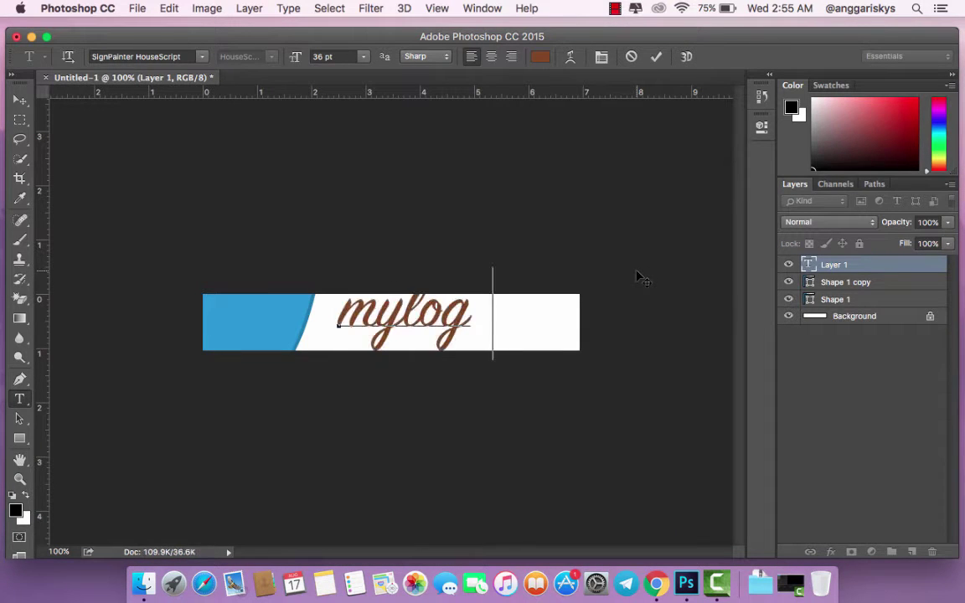
pyautogui.write('o')
pyautogui.press('super+a')
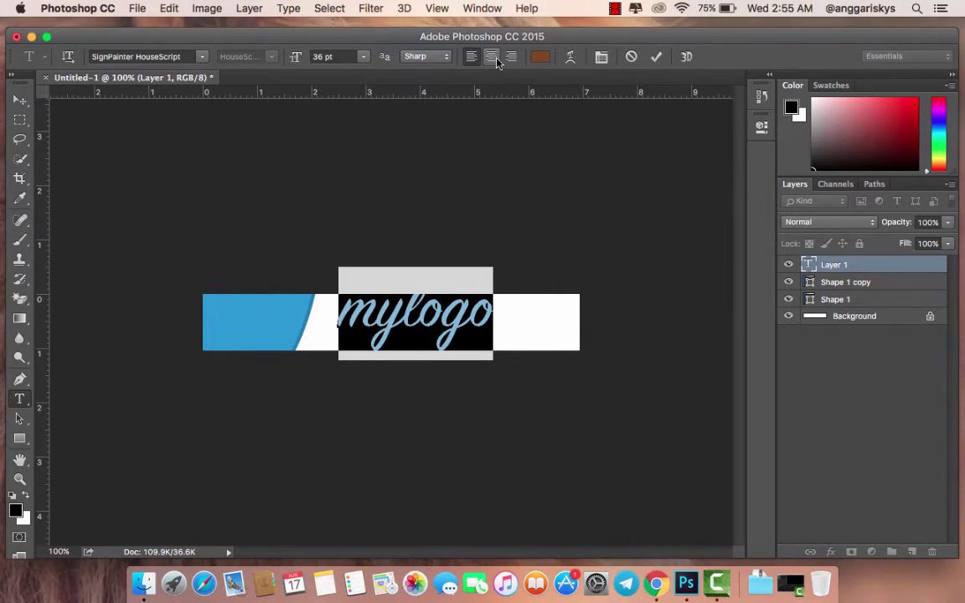
pyautogui.click(177, 56)
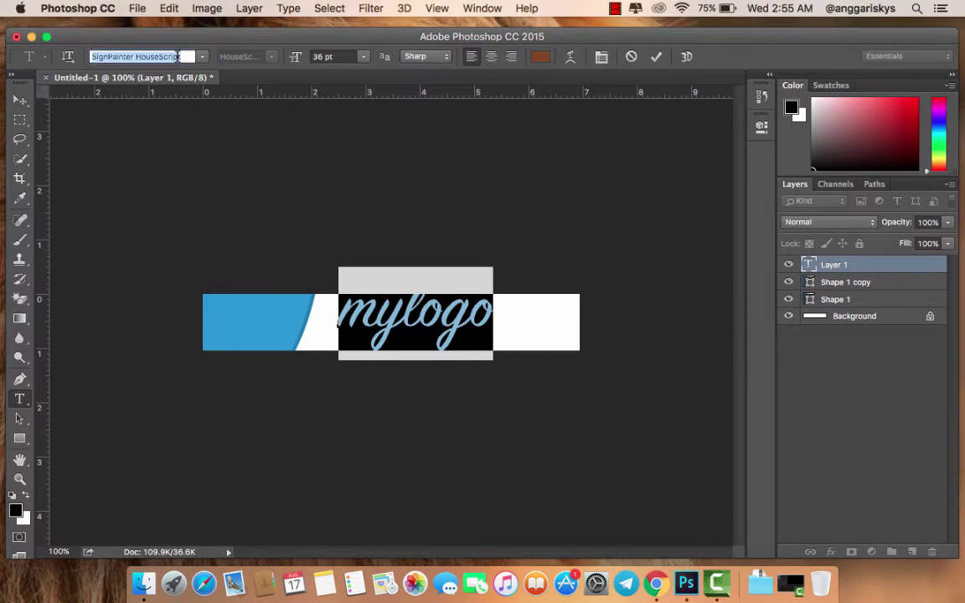
pyautogui.click(202, 57)
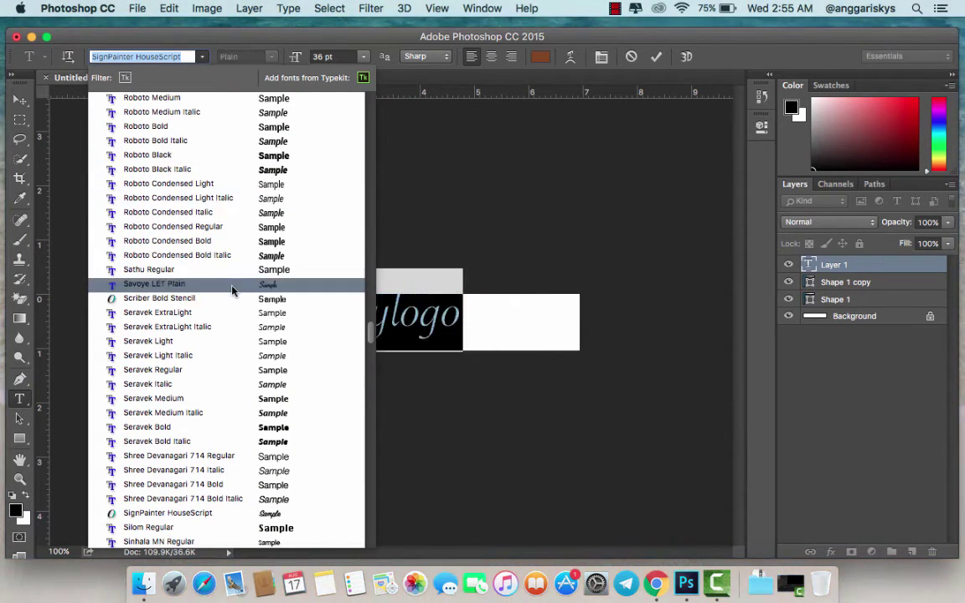
pyautogui.click(236, 303)
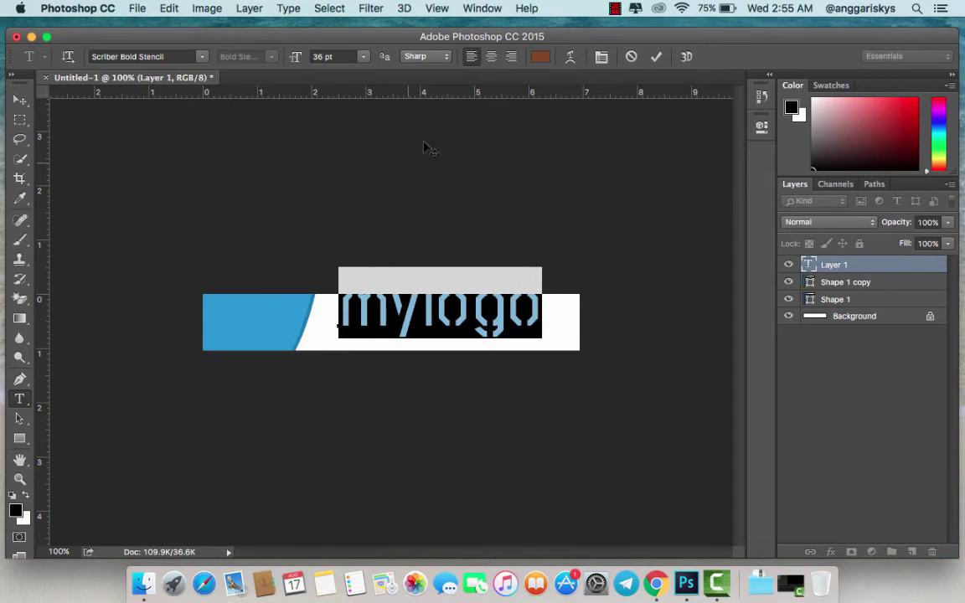
# Step: Make the mylogo text white at 18 pt
pyautogui.click(540, 56)
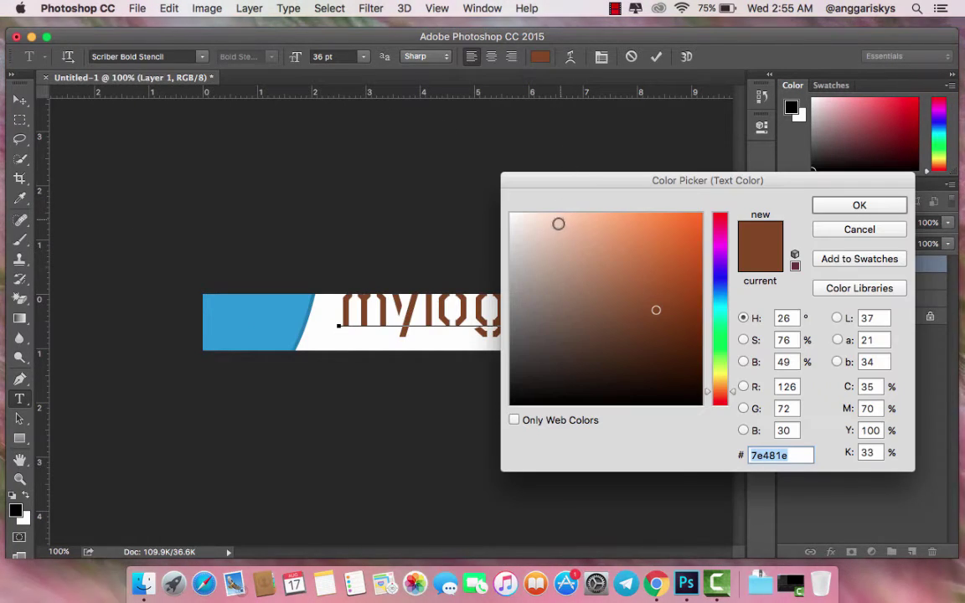
pyautogui.click(553, 239)
pyautogui.moveTo(553, 239); pyautogui.dragTo(438, 162)
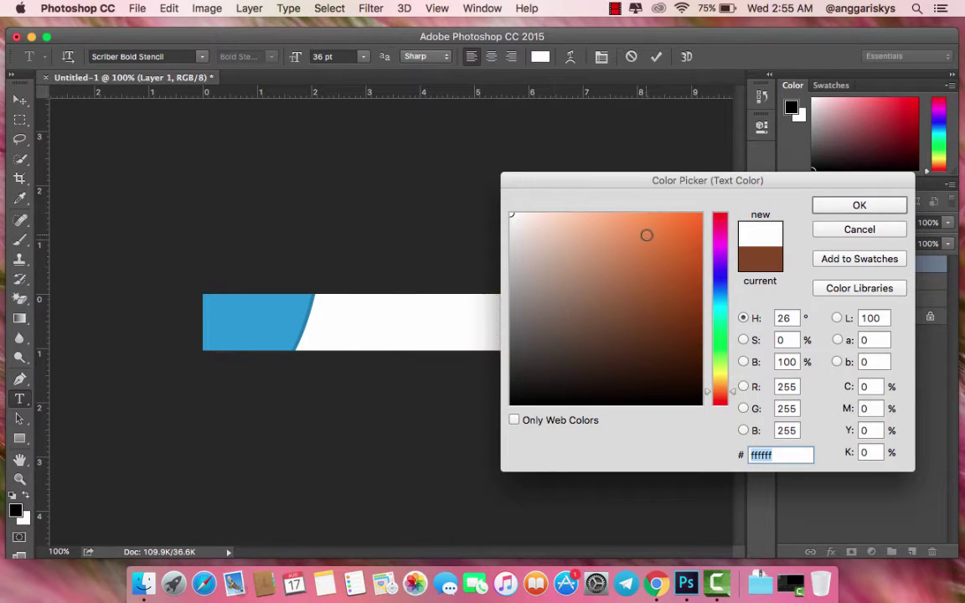
pyautogui.click(855, 206)
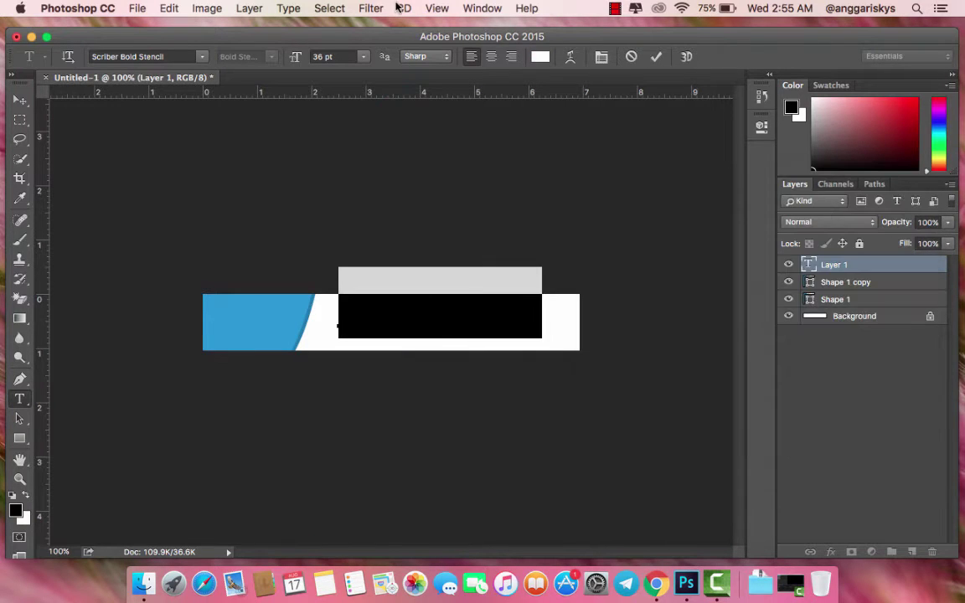
pyautogui.click(363, 57)
pyautogui.click(350, 181)
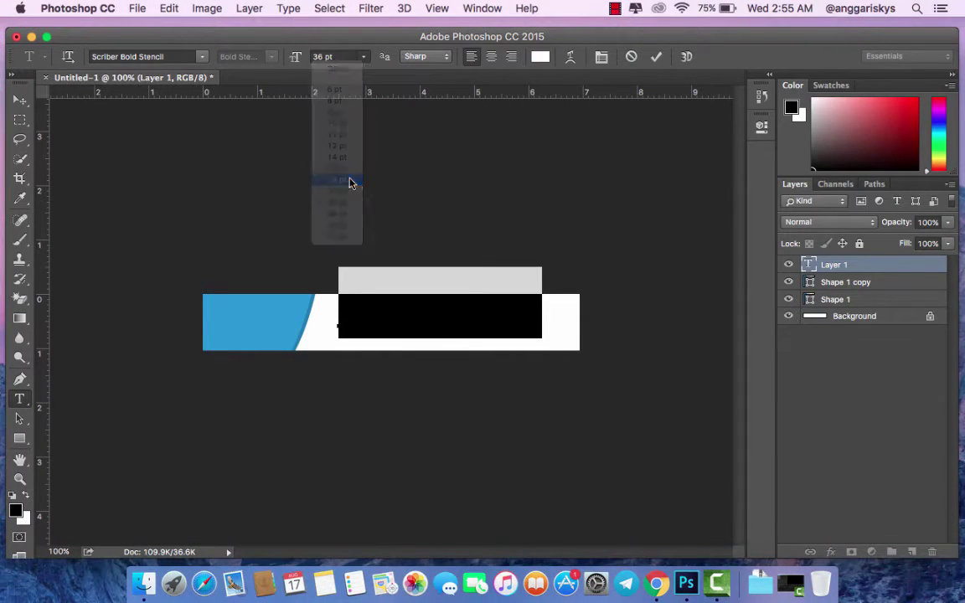
pyautogui.click(366, 57)
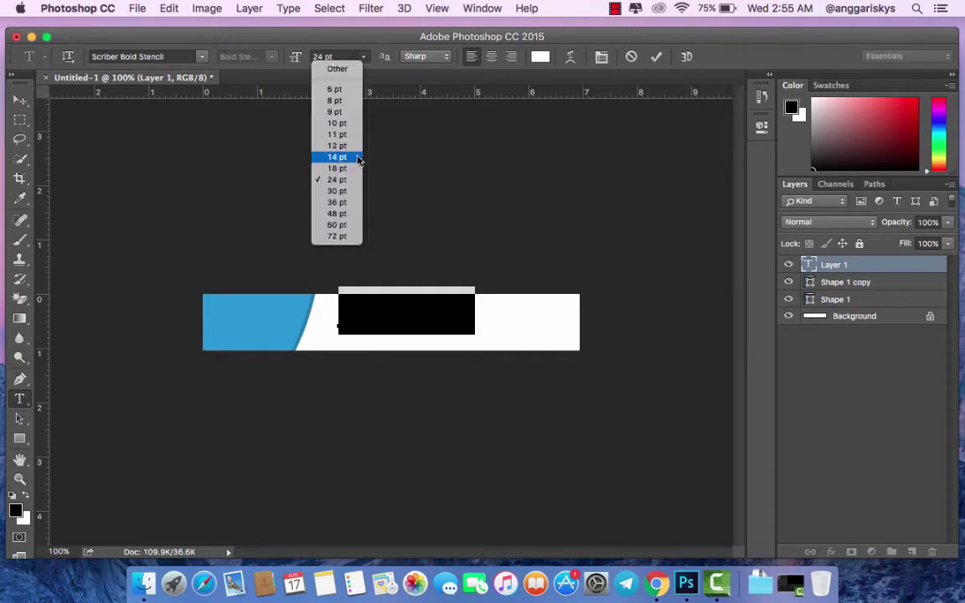
pyautogui.click(360, 167)
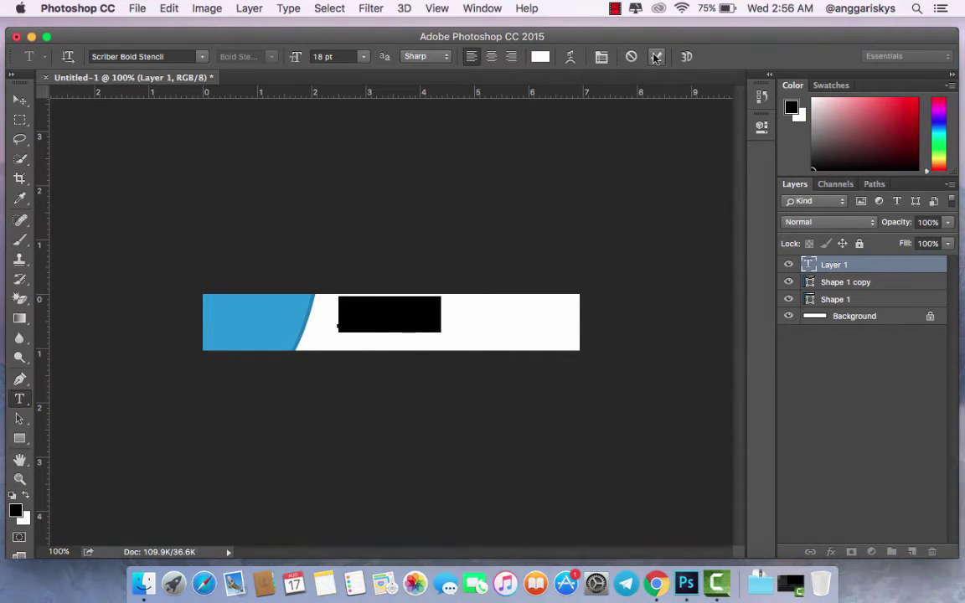
pyautogui.click(656, 56)
# Step: Move mylogo onto the blue area and shrink it to 12 pt
pyautogui.click(26, 99)
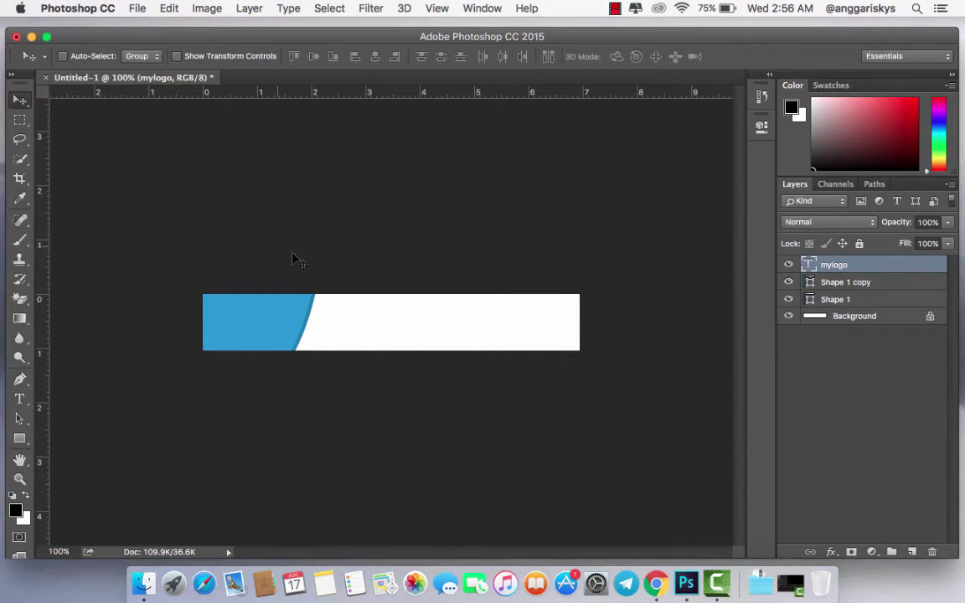
pyautogui.moveTo(401, 323)
pyautogui.mouseDown()
pyautogui.moveTo(261, 334)
pyautogui.moveTo(272, 334)
pyautogui.mouseUp()
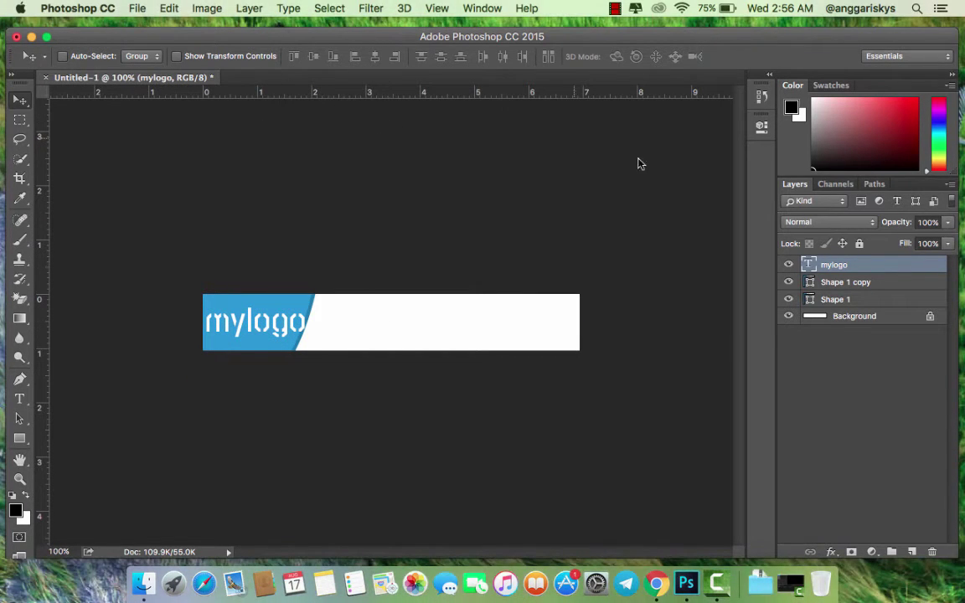
pyautogui.doubleClick(807, 267)
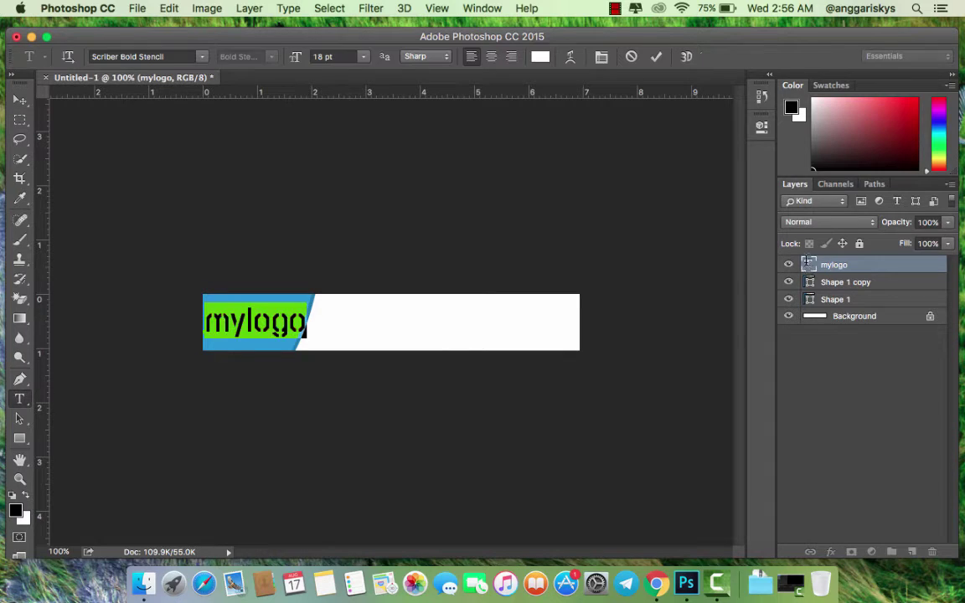
pyautogui.click(363, 56)
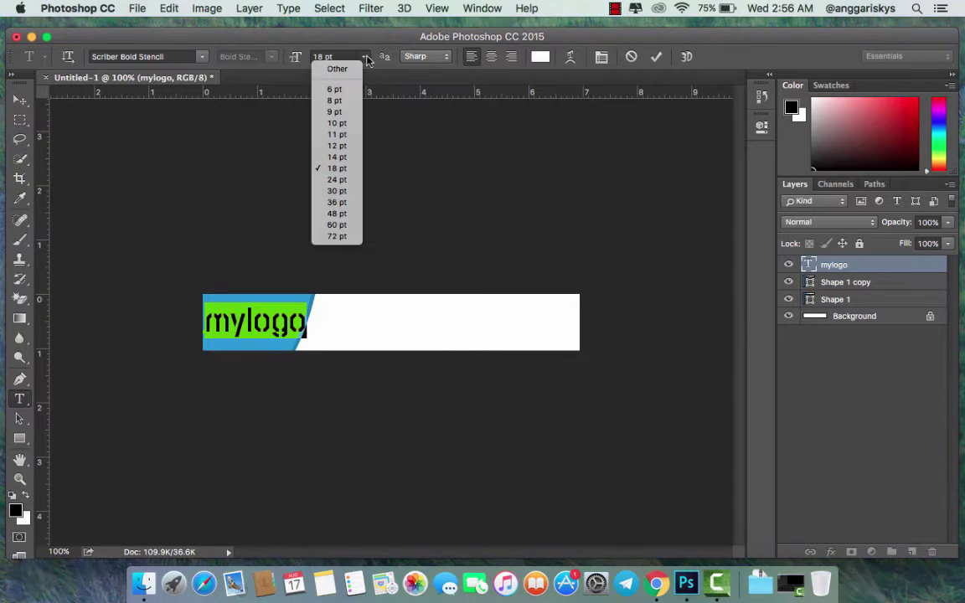
pyautogui.click(338, 158)
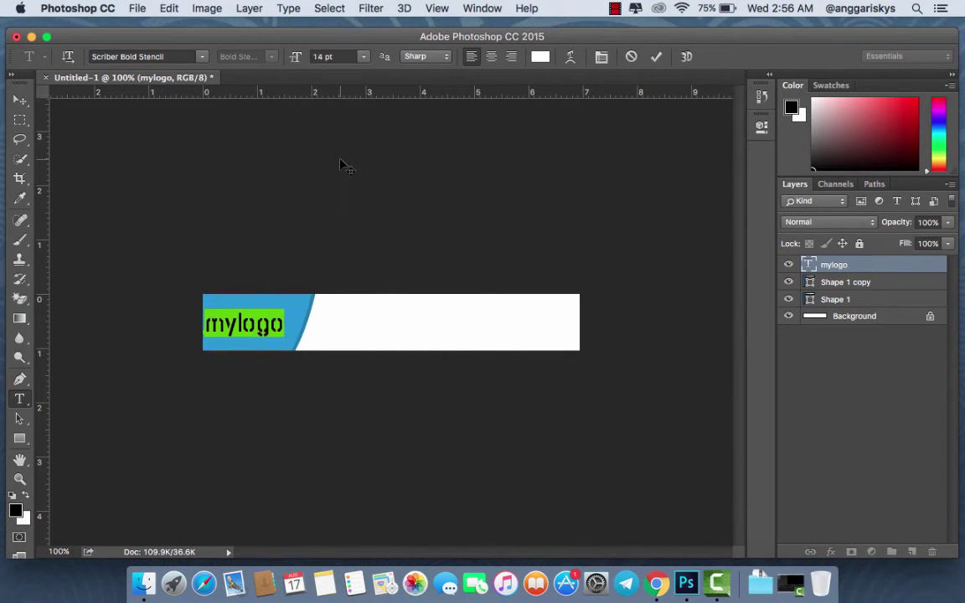
pyautogui.click(364, 56)
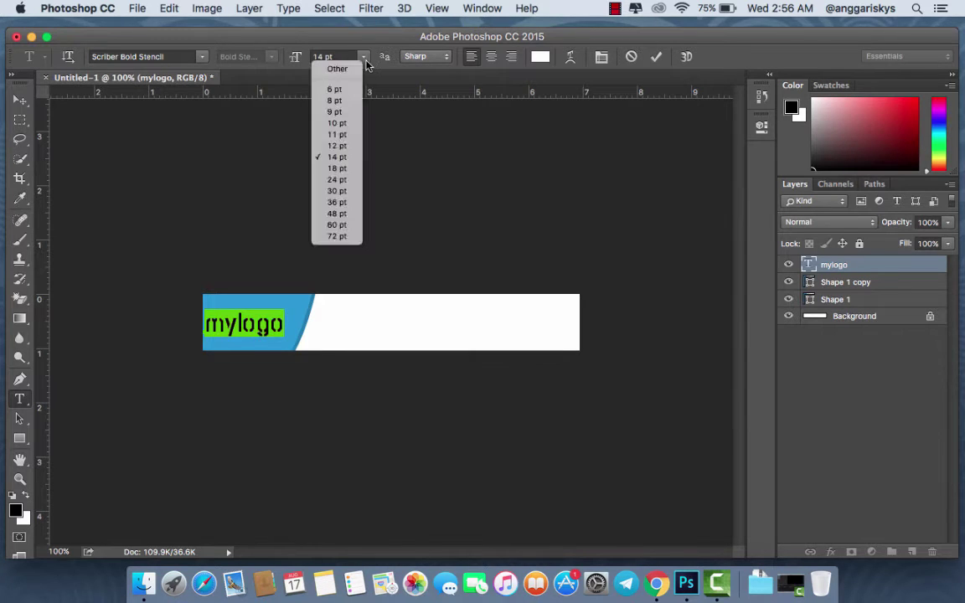
pyautogui.click(342, 146)
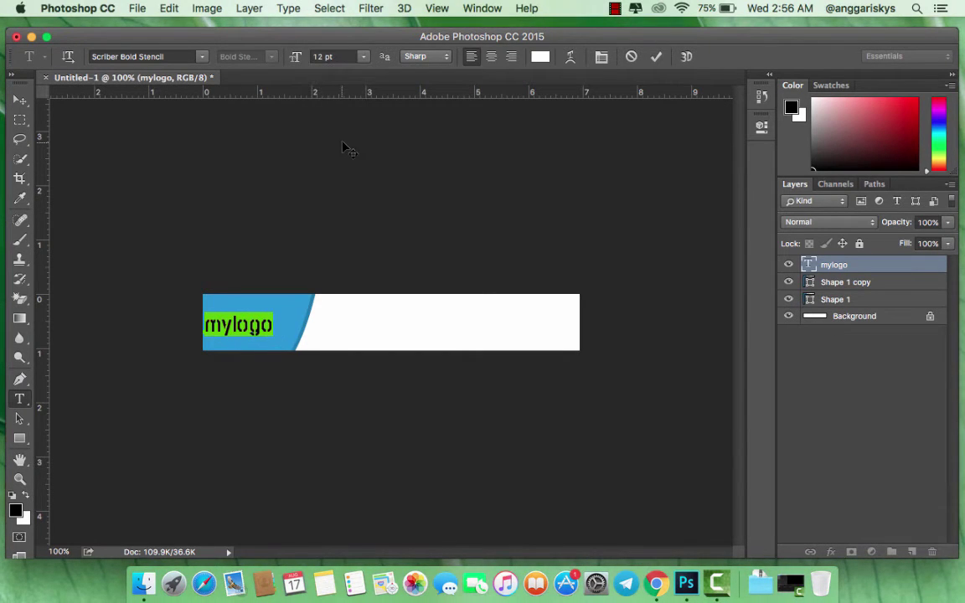
pyautogui.click(657, 57)
# Step: Centre mylogo vertically against the Background, then nudge it slightly right
pyautogui.press('v')
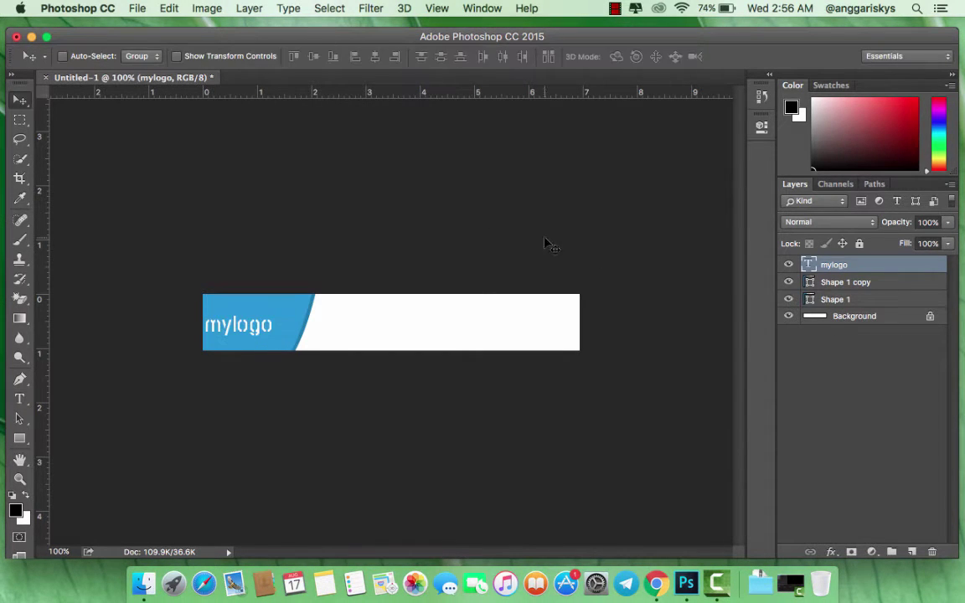
pyautogui.keyDown('super'); pyautogui.click(847, 318); pyautogui.keyUp('super')
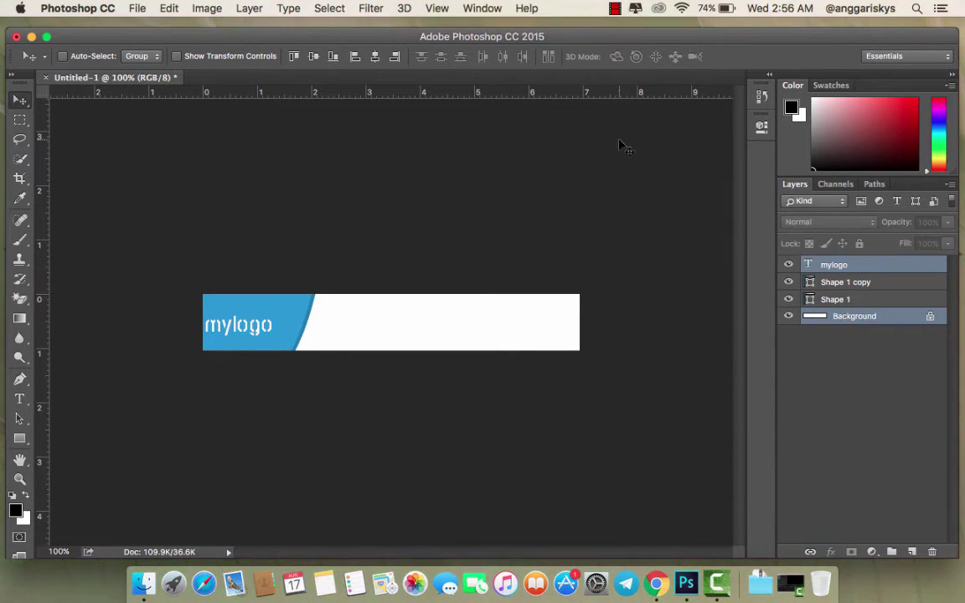
pyautogui.click(313, 56)
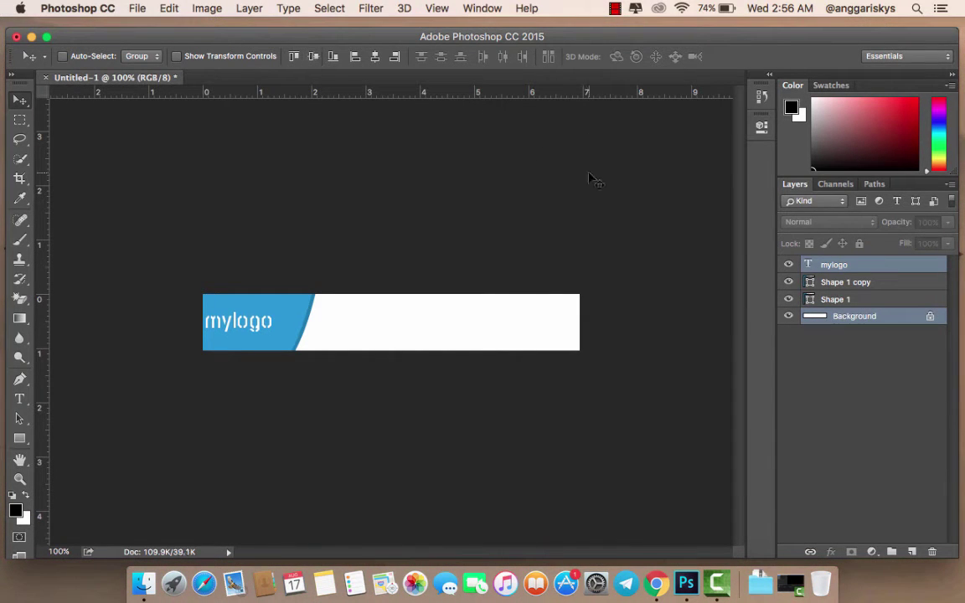
pyautogui.click(840, 263)
pyautogui.hotkey('shift', 'Right')
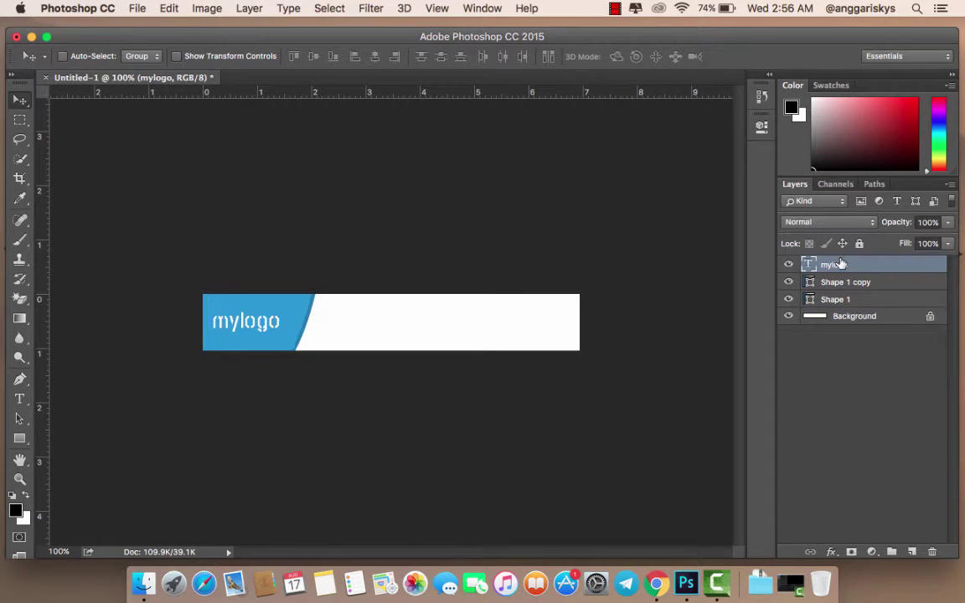
pyautogui.press('Right')
pyautogui.press('Right')
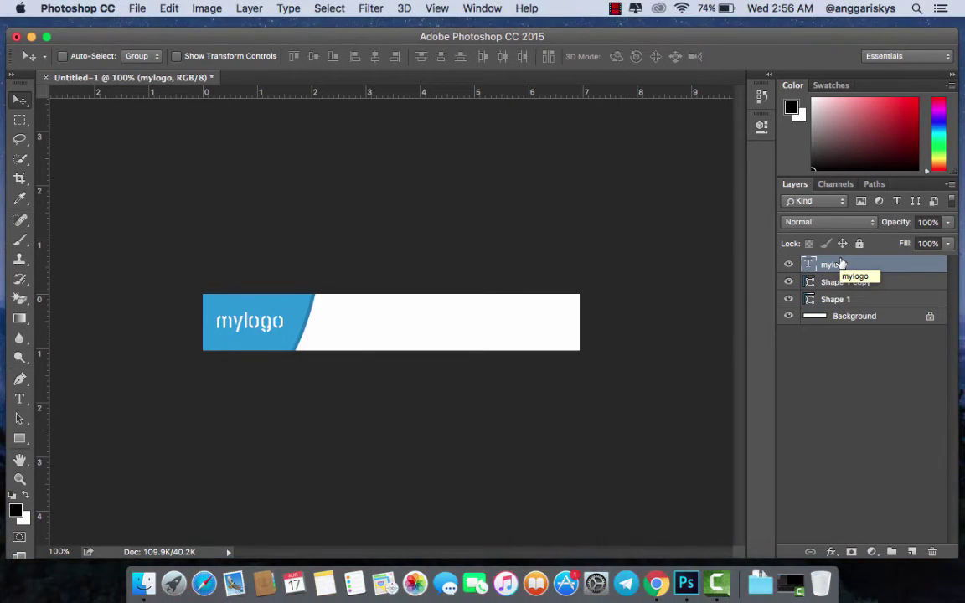
# Step: Group the mylogo text and both shape layers as 'myLogo Shape'
pyautogui.keyDown('shift'); pyautogui.click(838, 300); pyautogui.keyUp('shift')
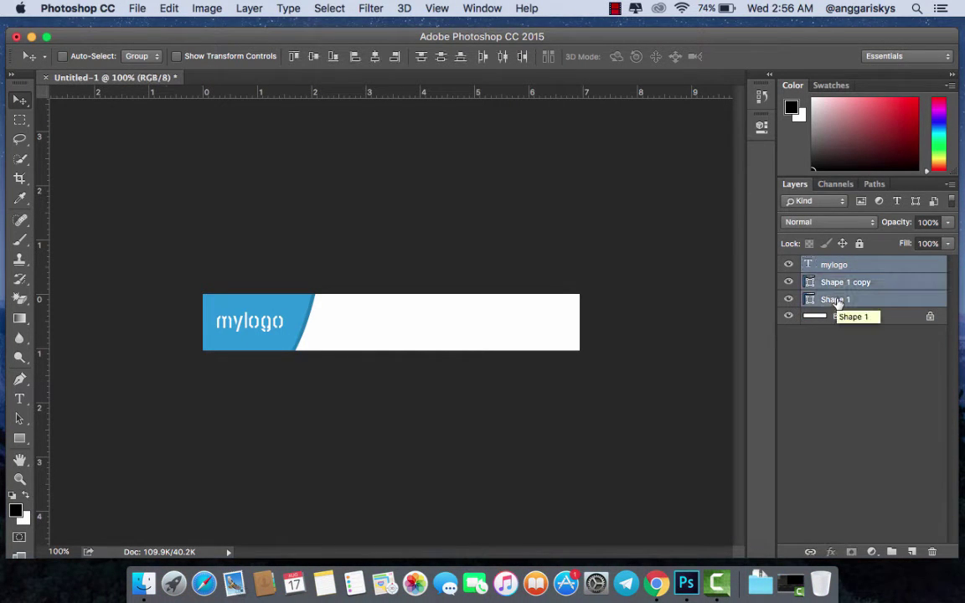
pyautogui.hotkey('ctrl', 'g')
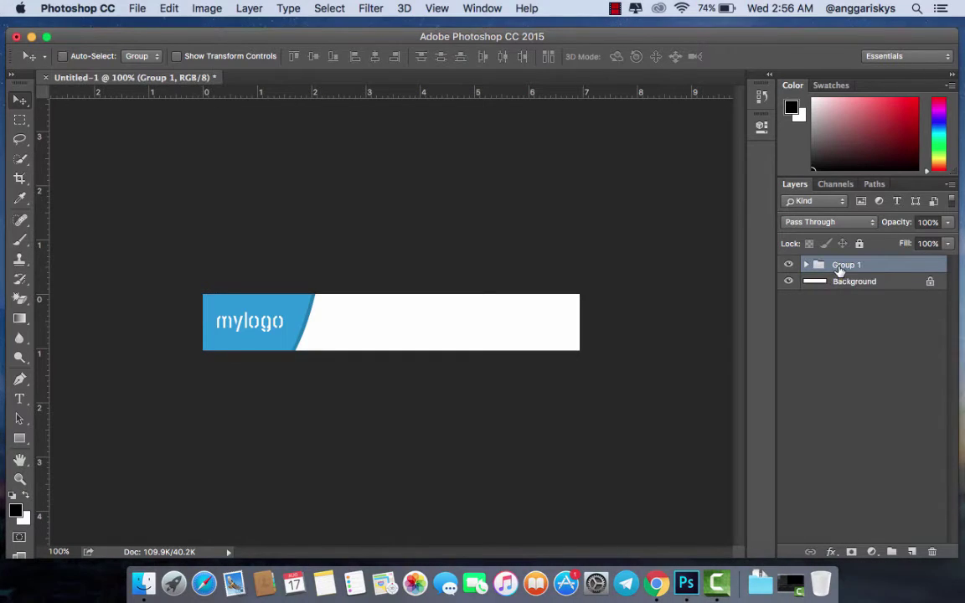
pyautogui.doubleClick(846, 265)
pyautogui.write('myLogo Shape')
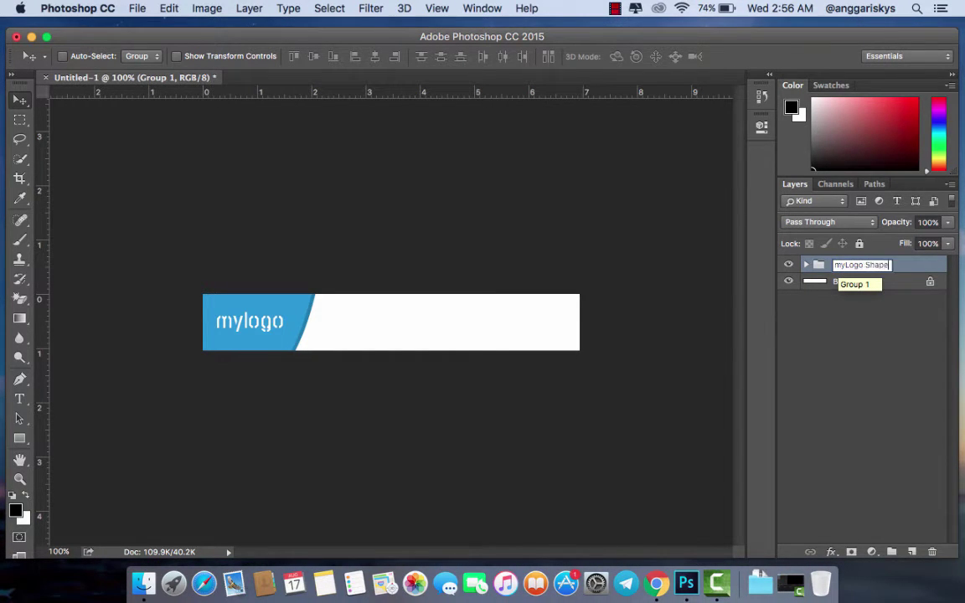
pyautogui.press('Return')
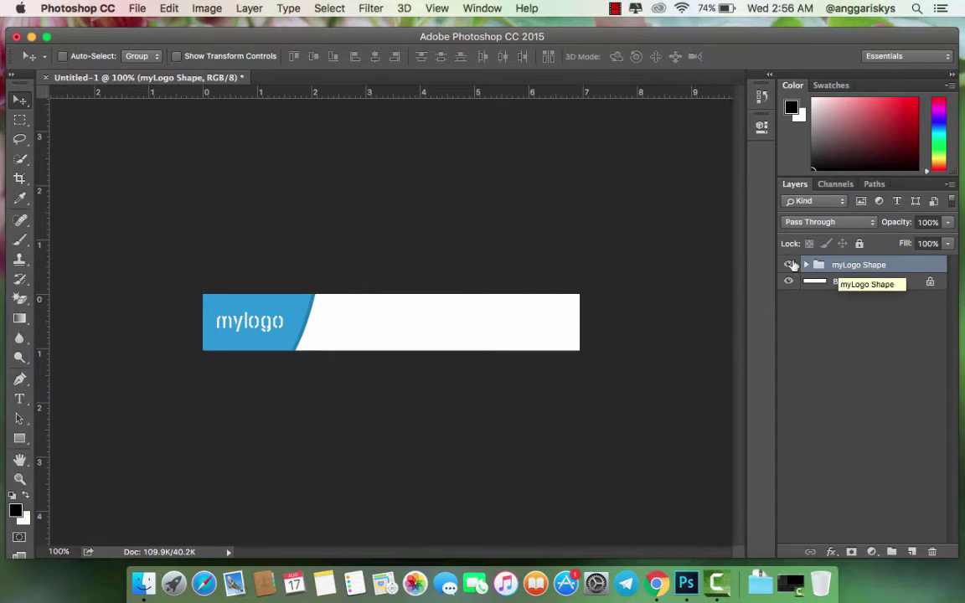
# Step: Give the myLogo Shape group a red colour label
pyautogui.rightClick(790, 264)
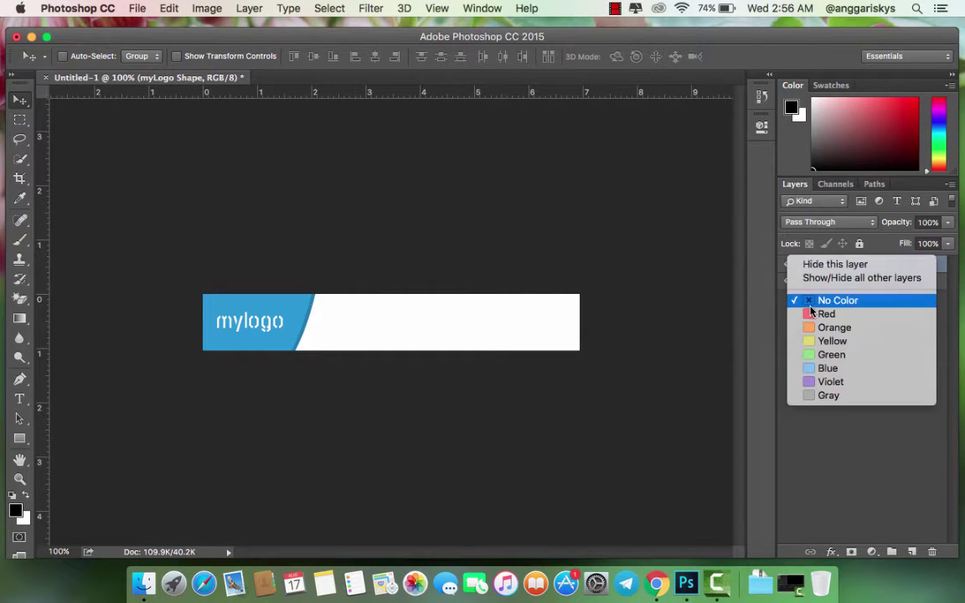
pyautogui.click(811, 306)
pyautogui.rightClick(798, 265)
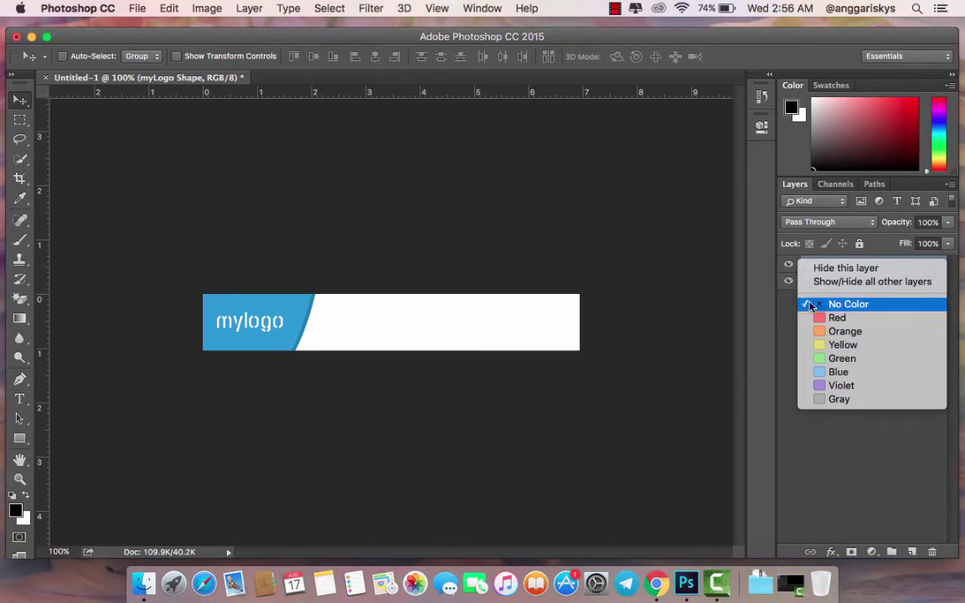
pyautogui.click(811, 317)
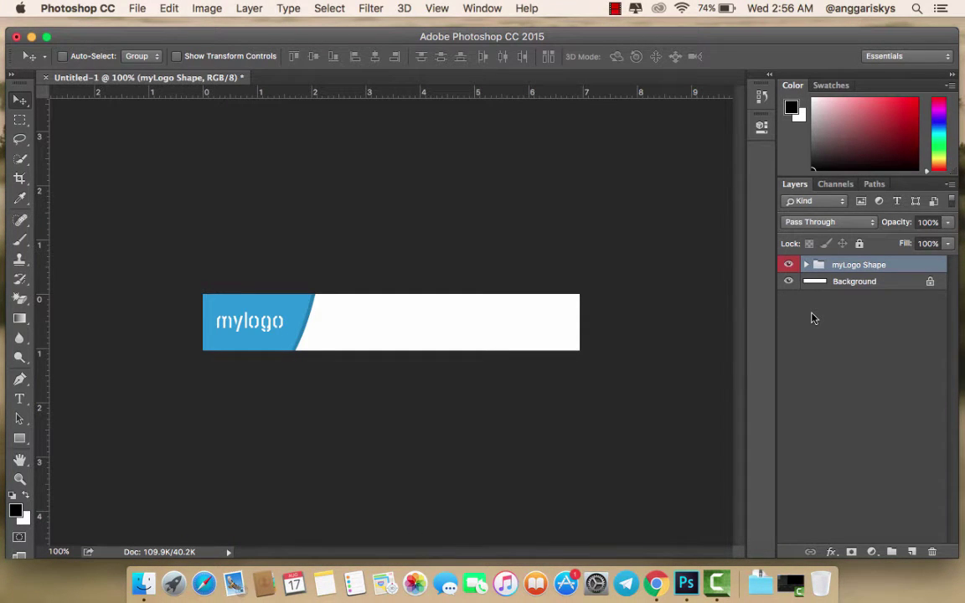
# Step: Draw a 394 × 90 px rectangle beside the logo and fill it blue #3467db
pyautogui.click(20, 439)
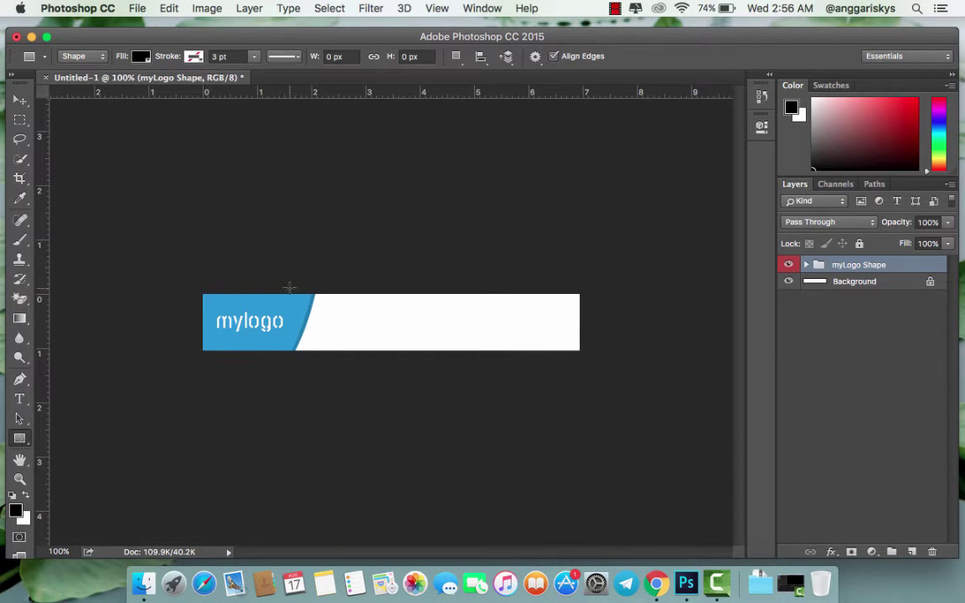
pyautogui.moveTo(289, 287); pyautogui.dragTo(586, 355)
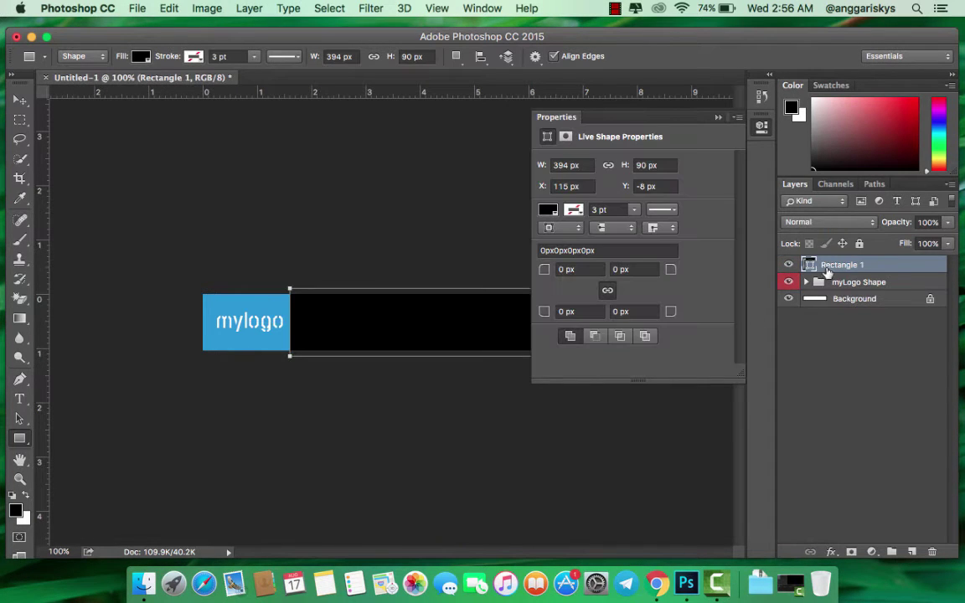
pyautogui.doubleClick(808, 265)
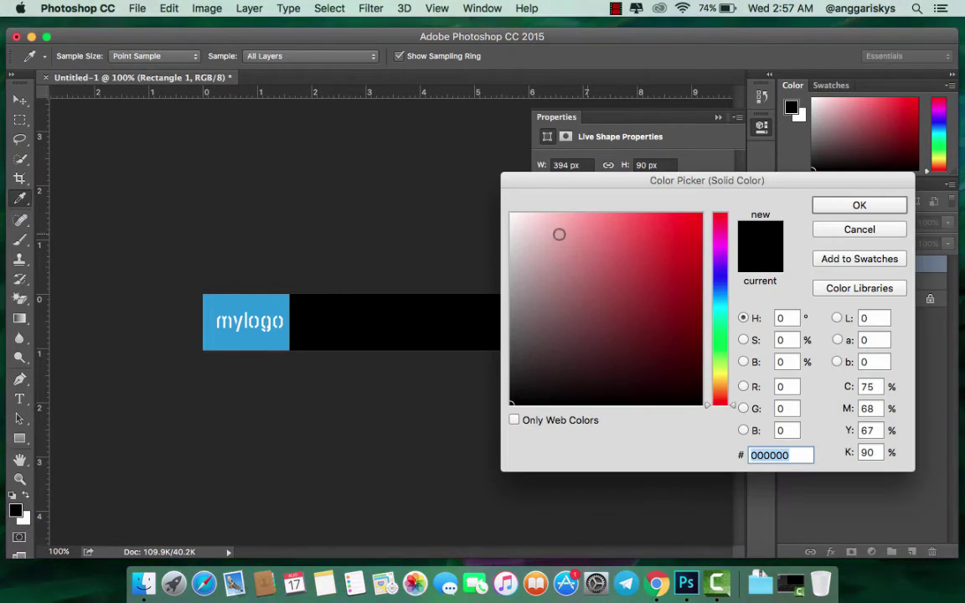
pyautogui.click(268, 310)
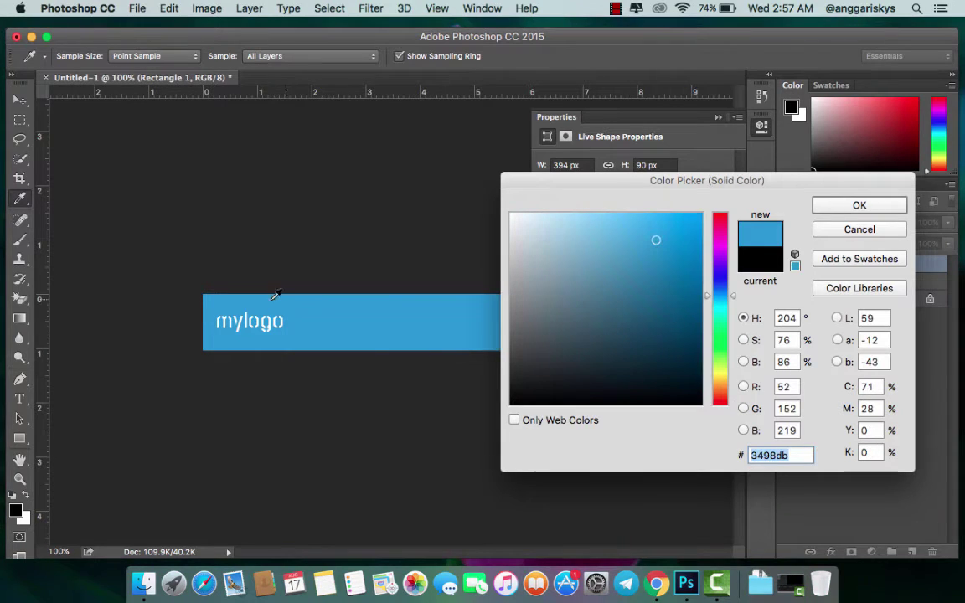
pyautogui.click(720, 283)
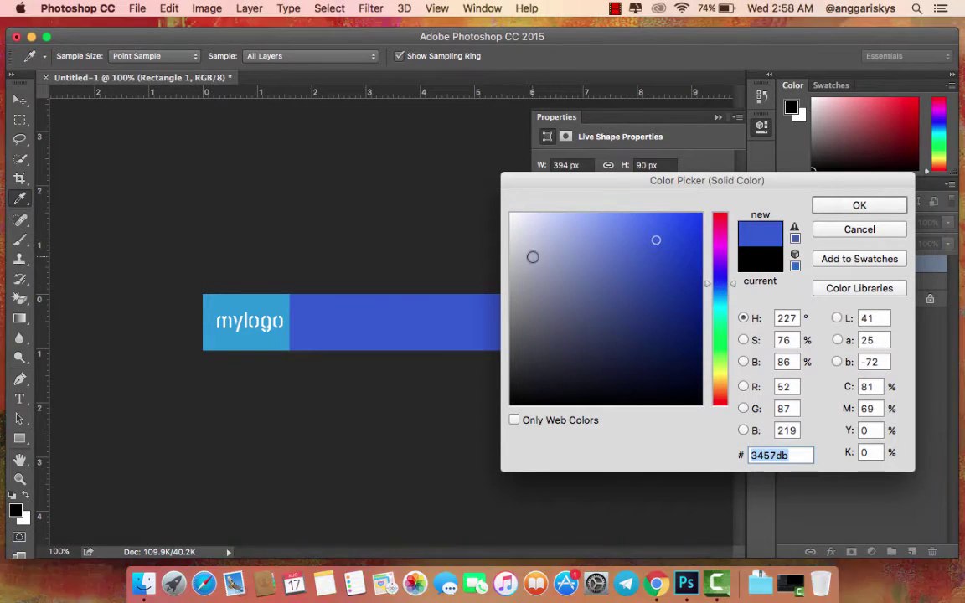
pyautogui.click(719, 280)
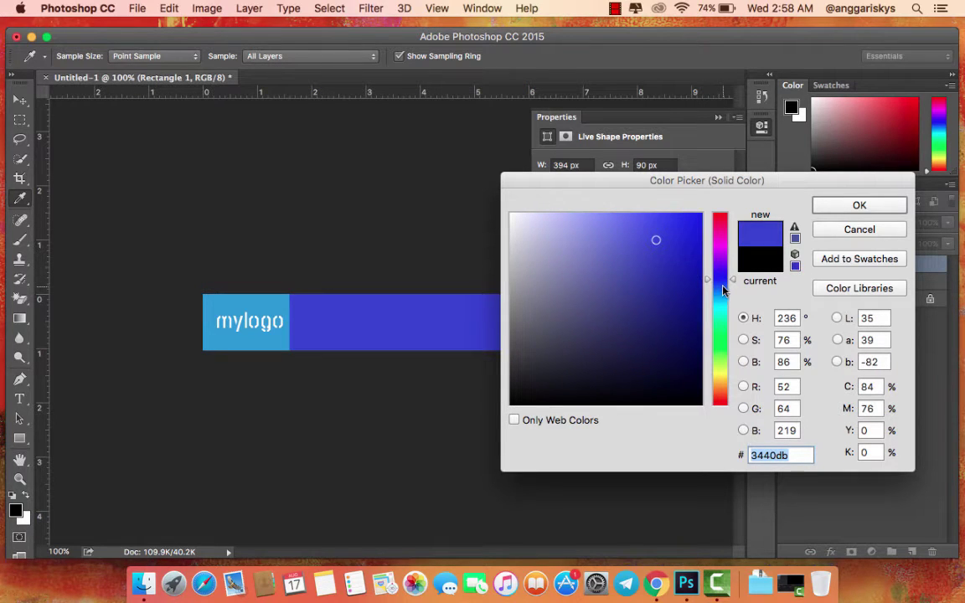
pyautogui.click(721, 287)
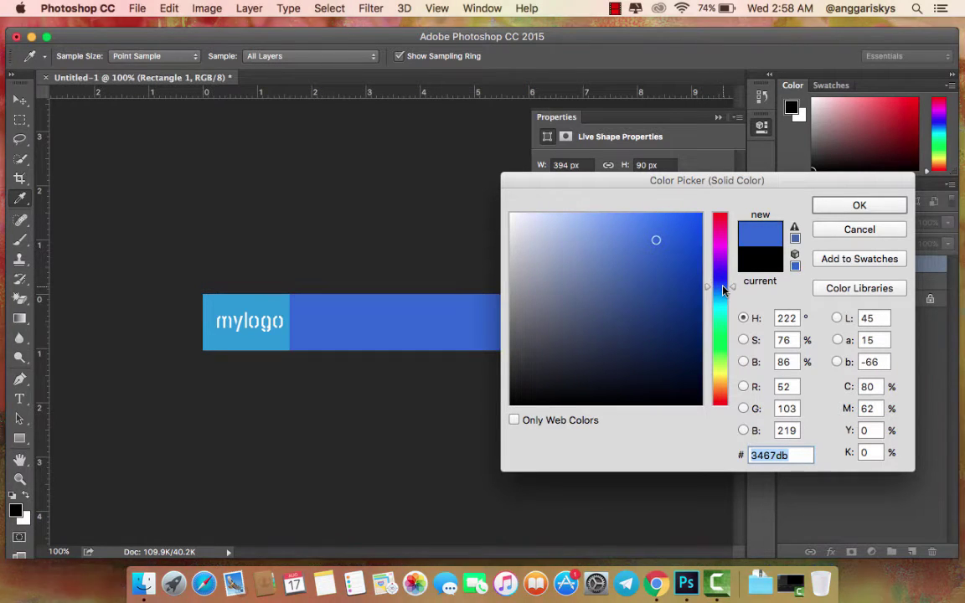
pyautogui.click(838, 201)
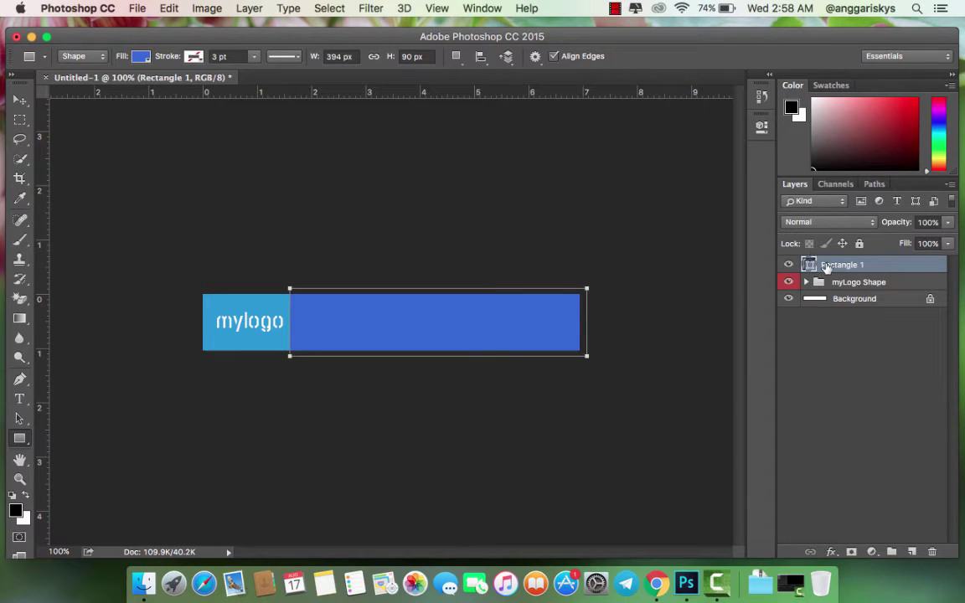
# Step: Move Rectangle 1 below myLogo Shape and change Shape 1's fill to white
pyautogui.moveTo(827, 267); pyautogui.dragTo(826, 285)
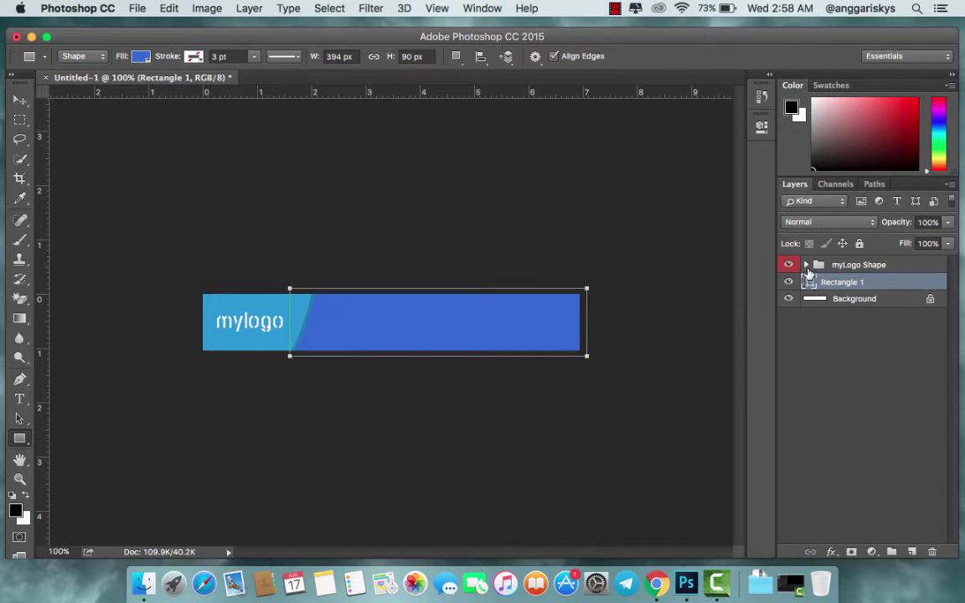
pyautogui.click(806, 264)
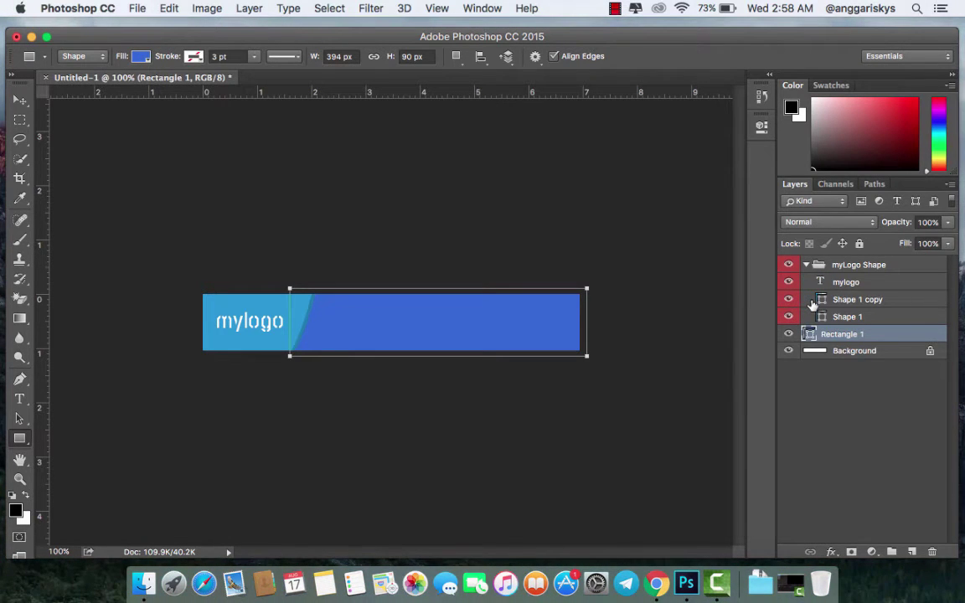
pyautogui.doubleClick(822, 316)
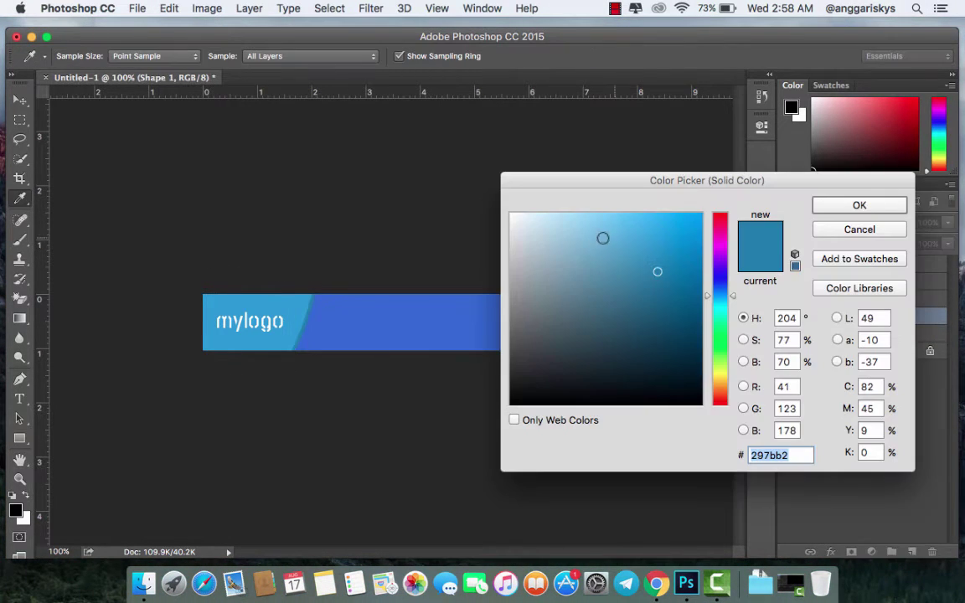
pyautogui.moveTo(565, 234); pyautogui.dragTo(448, 176)
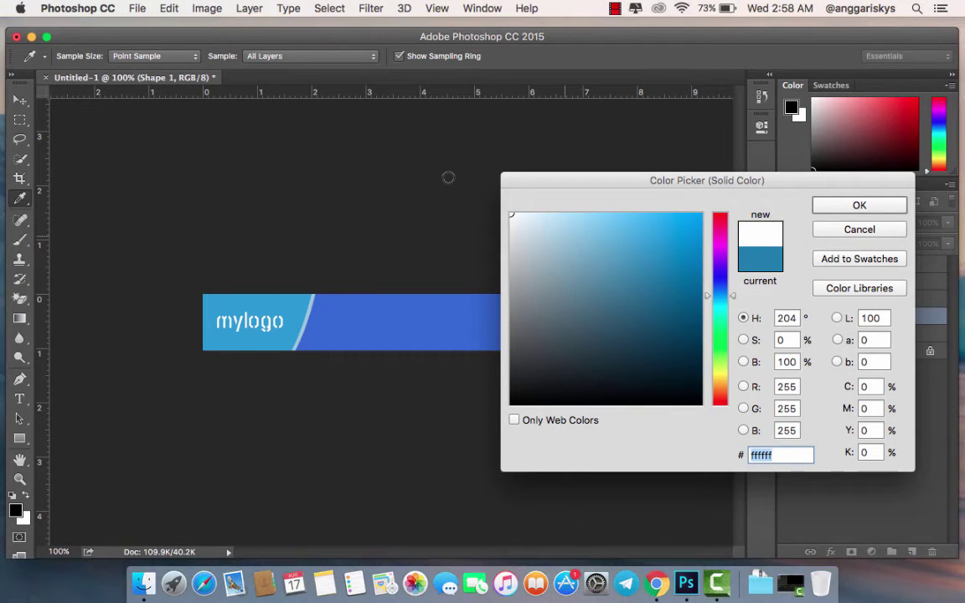
pyautogui.press('Return')
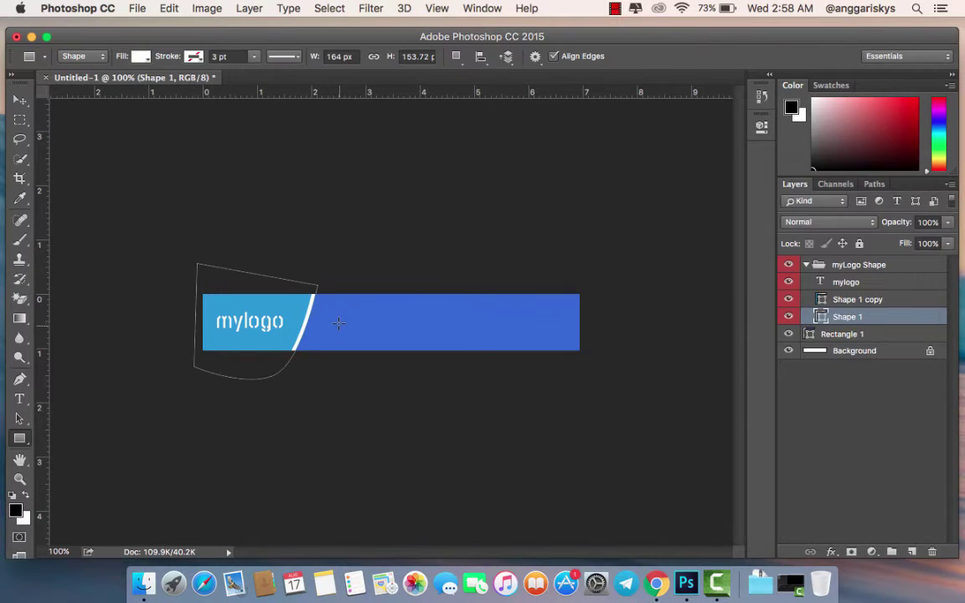
pyautogui.click(807, 265)
pyautogui.click(833, 284)
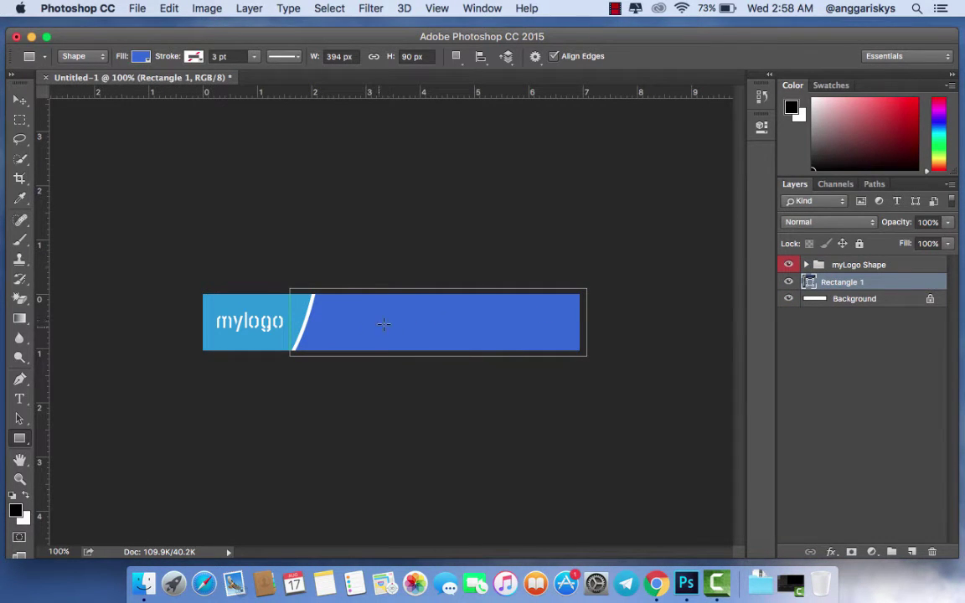
# Step: Duplicate the mylogo text, moving the copy out of the group onto the blue bar
pyautogui.click(21, 400)
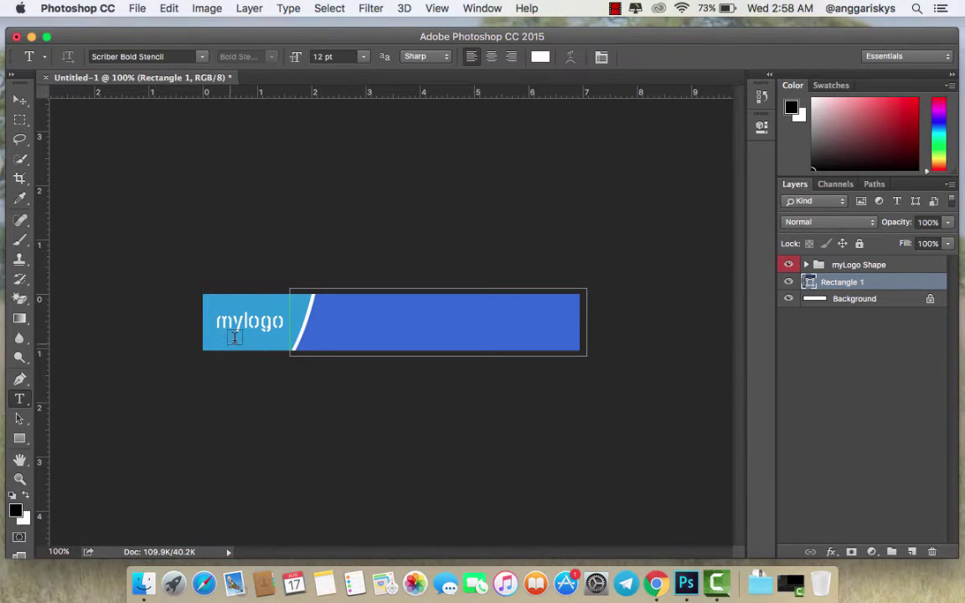
pyautogui.click(267, 323)
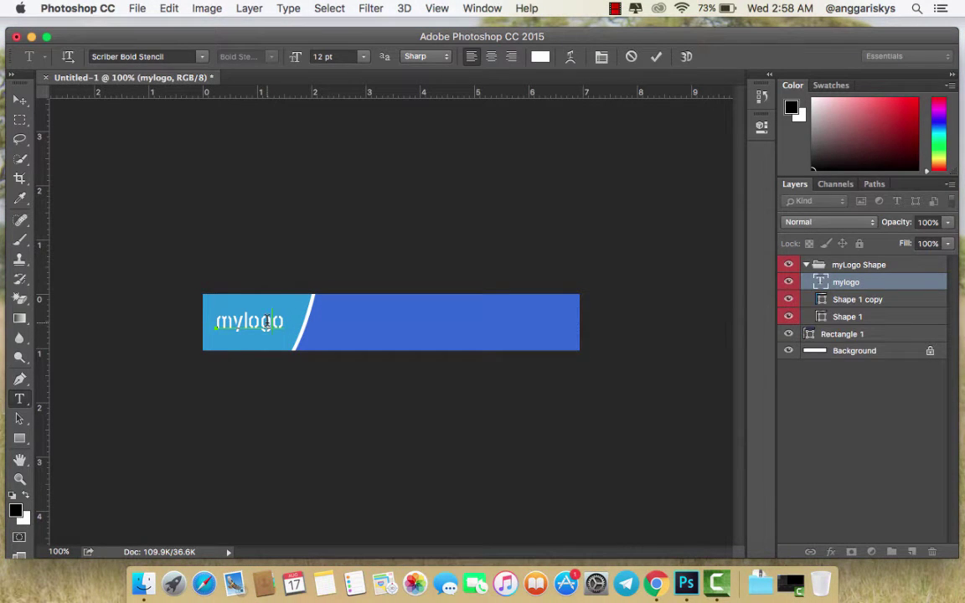
pyautogui.click(656, 56)
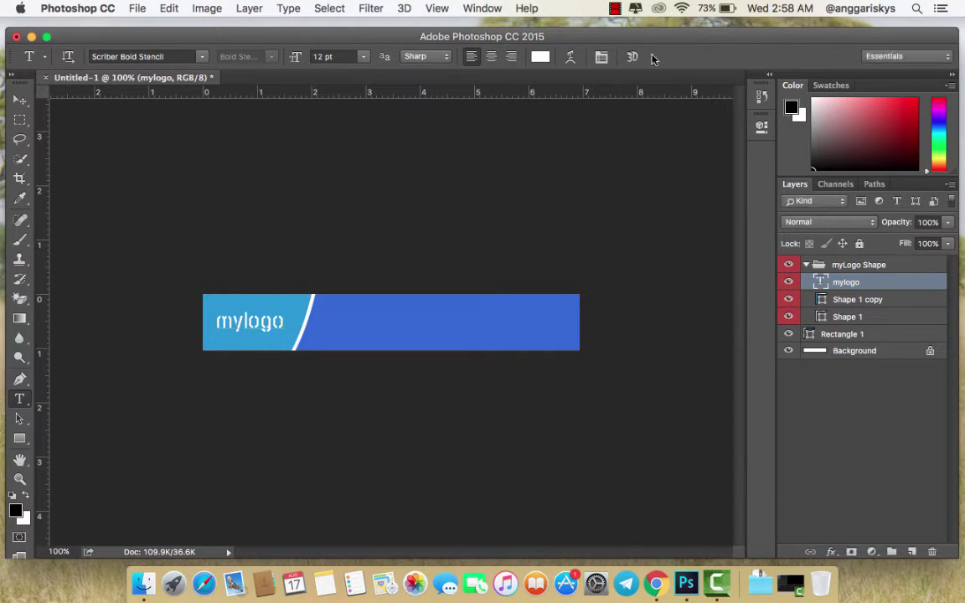
pyautogui.rightClick(849, 285)
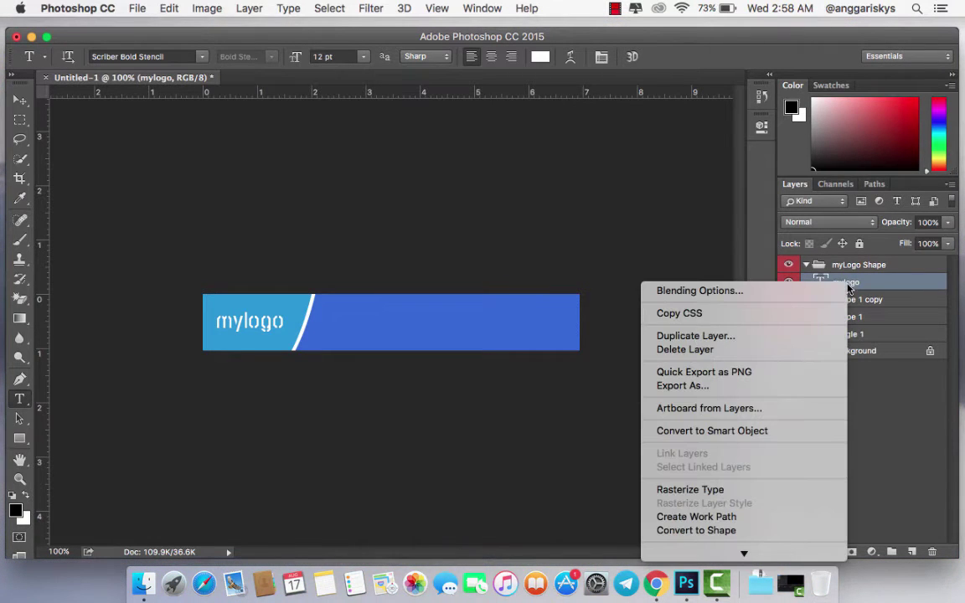
pyautogui.click(791, 336)
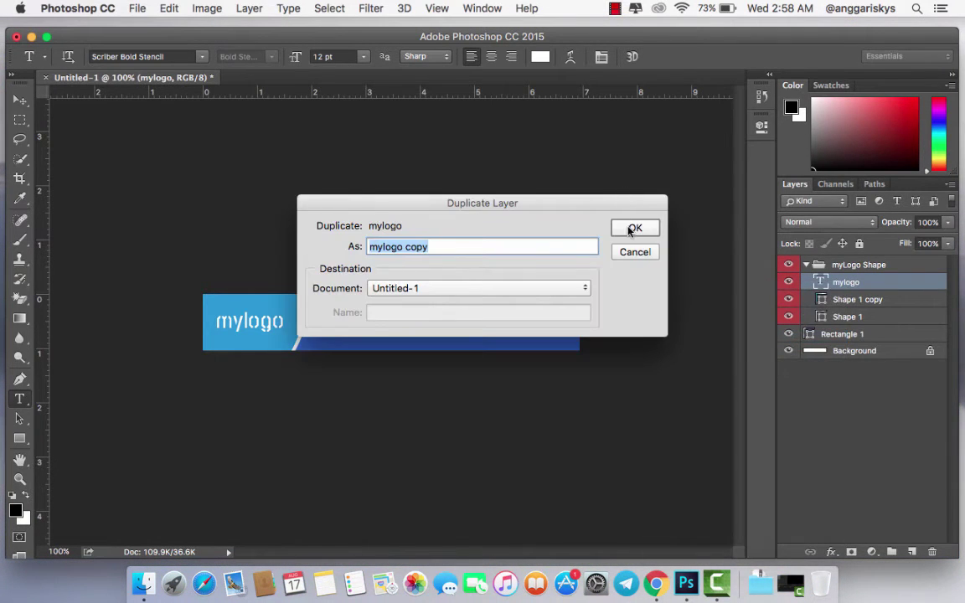
pyautogui.click(634, 228)
pyautogui.click(20, 100)
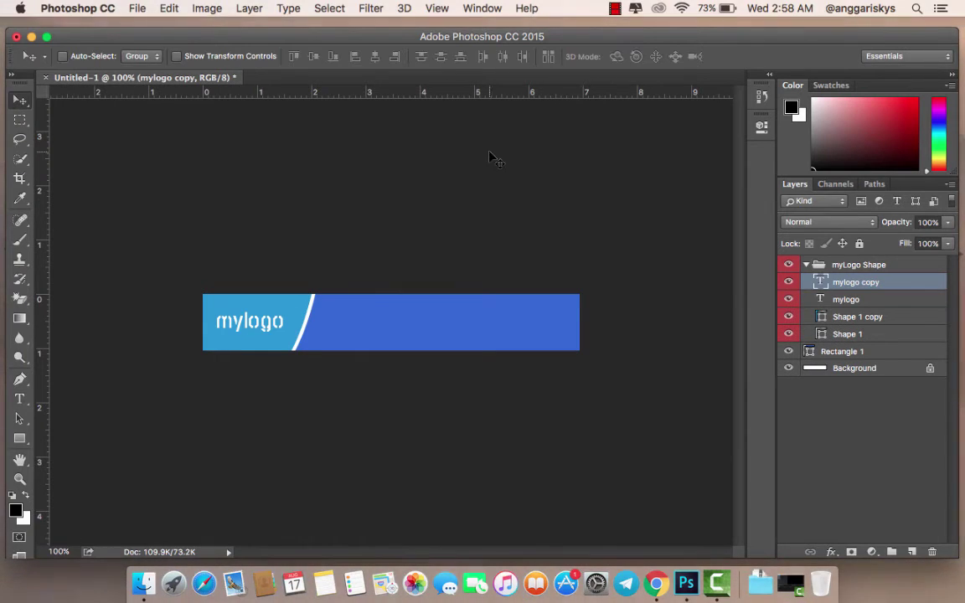
pyautogui.moveTo(840, 284)
pyautogui.mouseDown()
pyautogui.moveTo(824, 254)
pyautogui.moveTo(721, 273)
pyautogui.mouseUp()
pyautogui.click(807, 282)
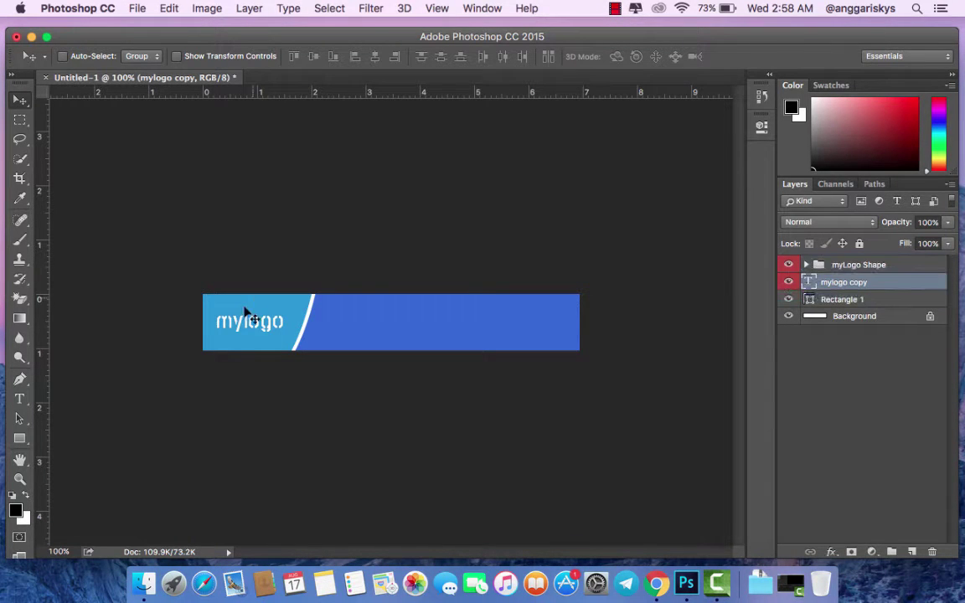
pyautogui.moveTo(253, 329); pyautogui.dragTo(352, 322)
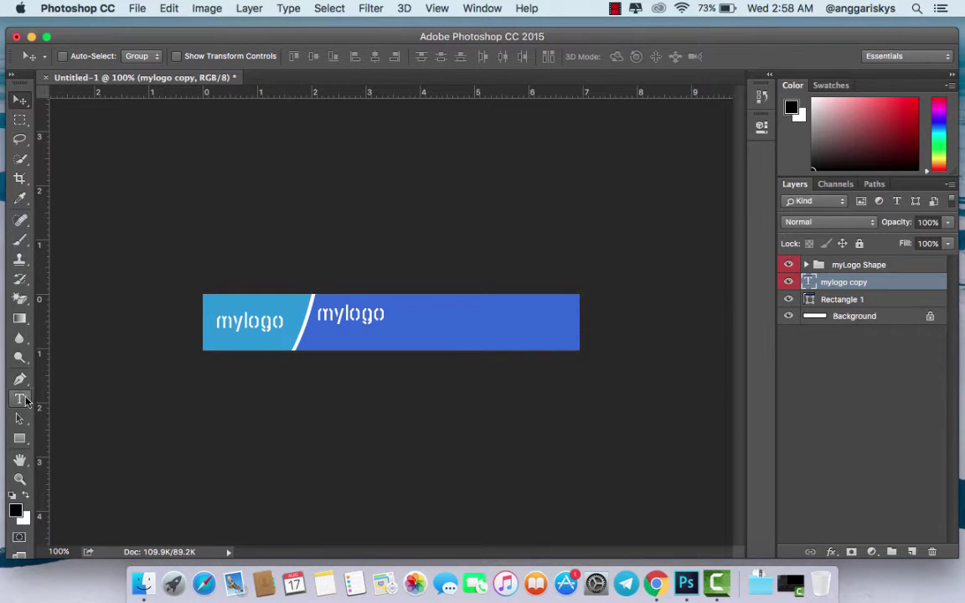
# Step: Replace the copied text with 'Web Designer' set in Roboto Regular
pyautogui.click(19, 399)
pyautogui.doubleClick(367, 316)
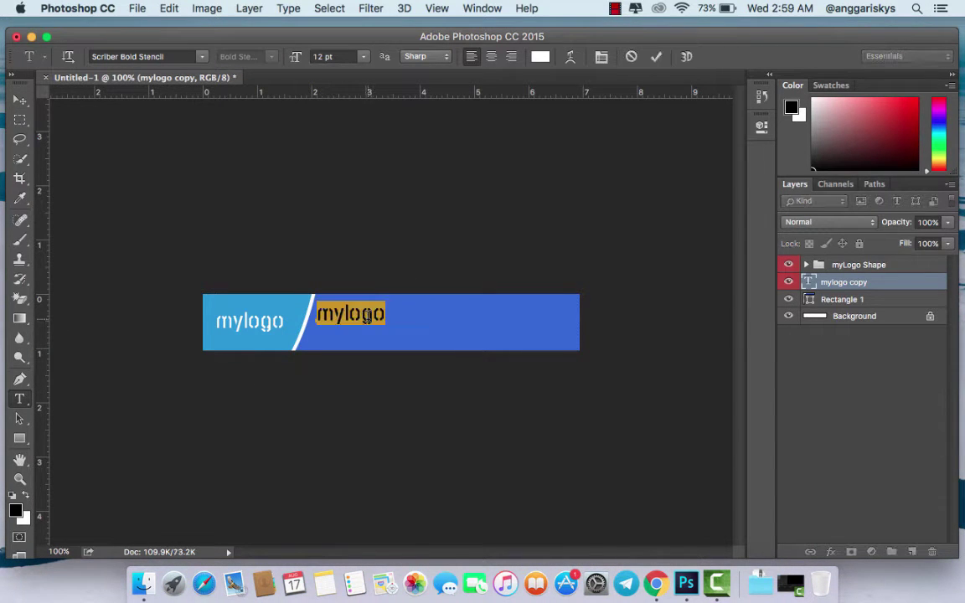
pyautogui.write('Web ')
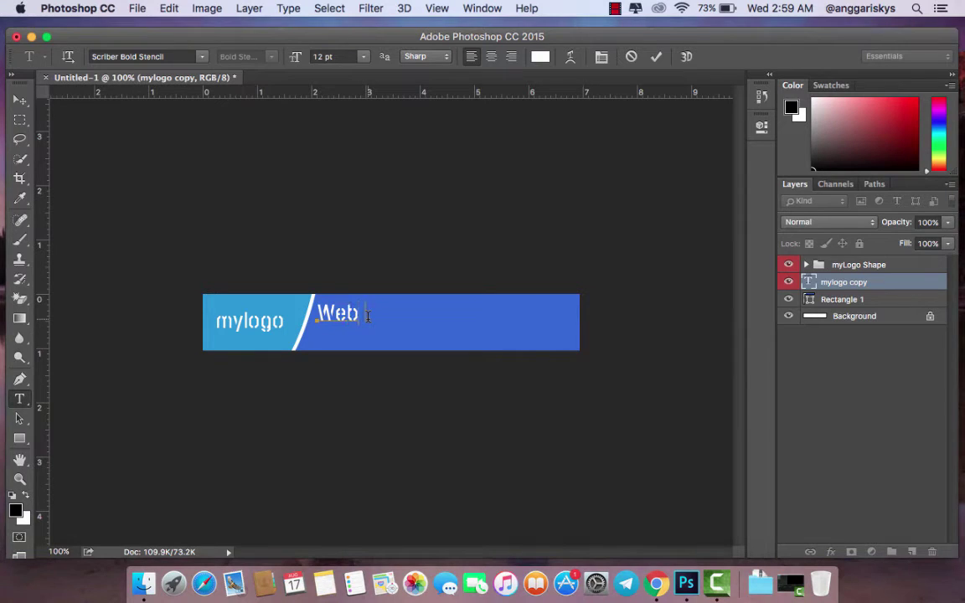
pyautogui.write('Designer')
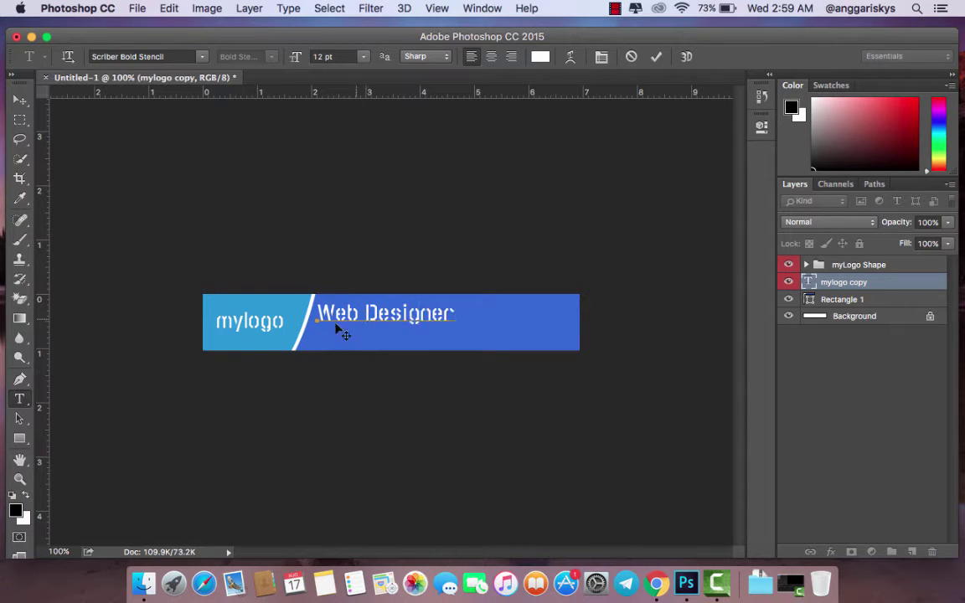
pyautogui.press('super+a')
pyautogui.click(126, 57)
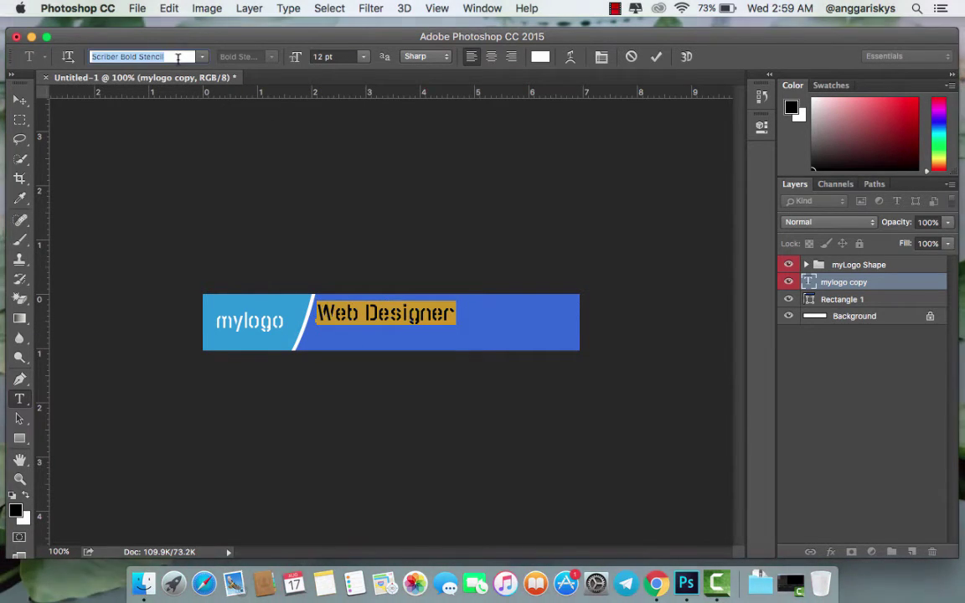
pyautogui.write('robo')
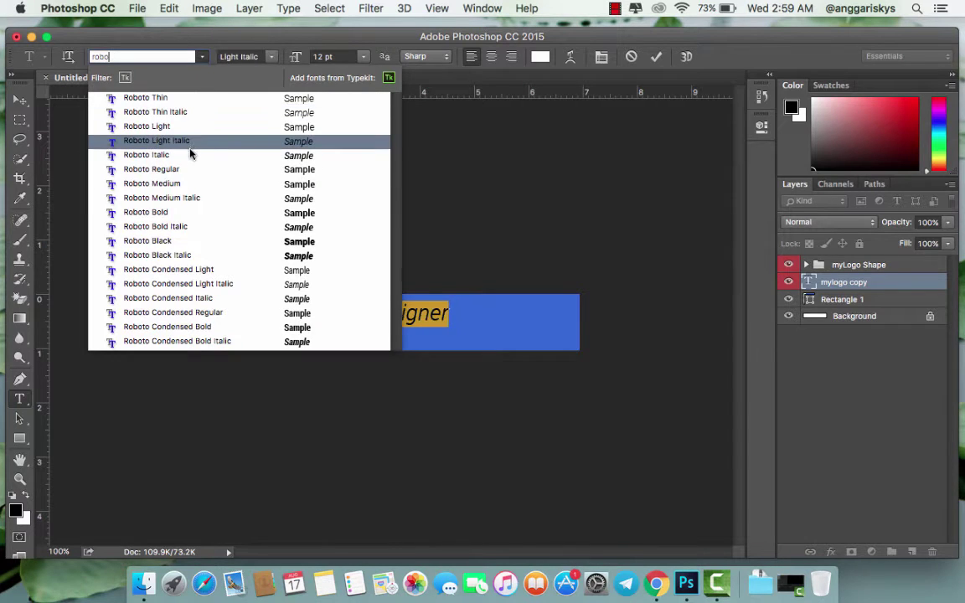
pyautogui.click(188, 170)
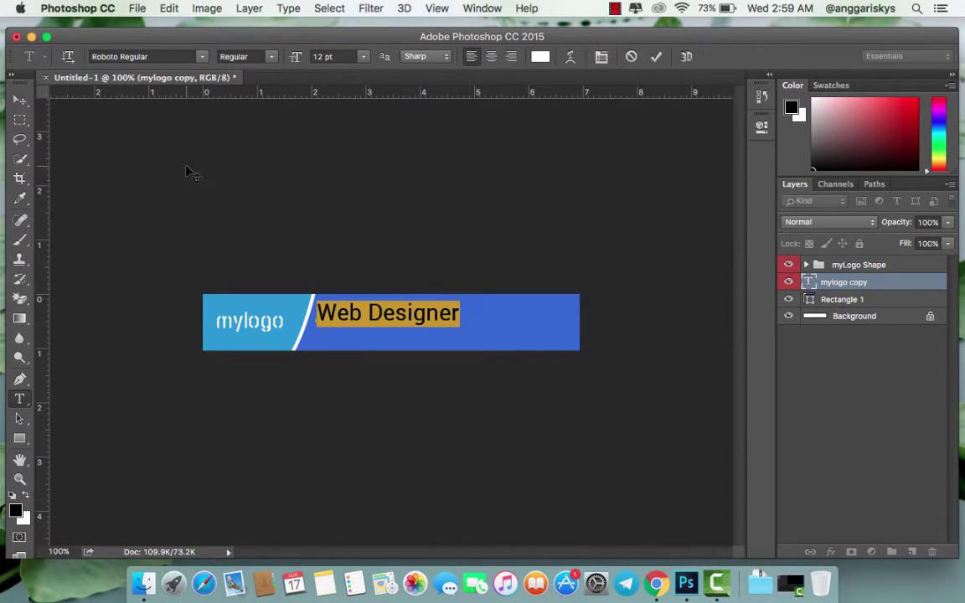
# Step: Shrink the caption to 6 pt and nudge it slightly right
pyautogui.click(362, 57)
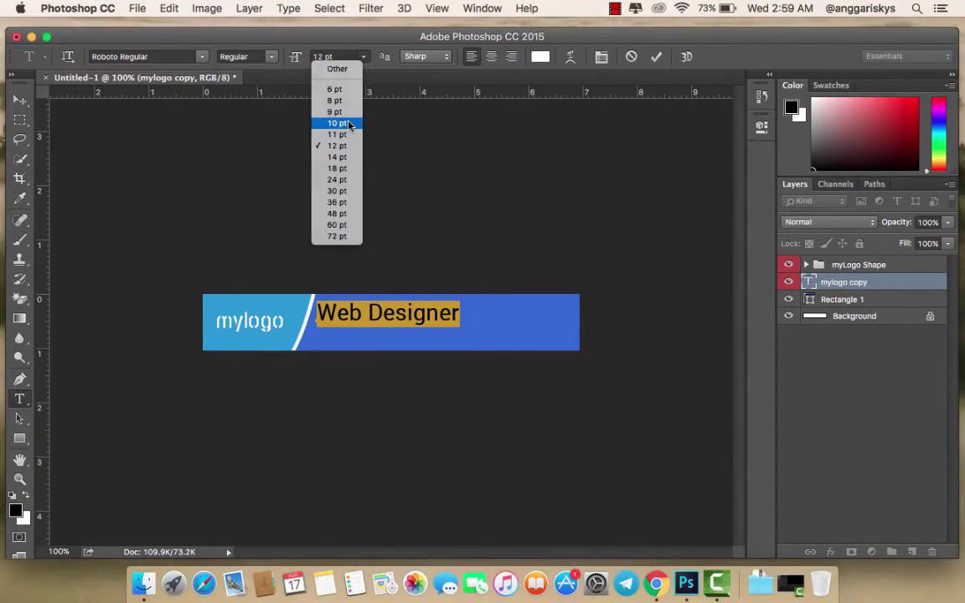
pyautogui.click(350, 125)
pyautogui.click(363, 57)
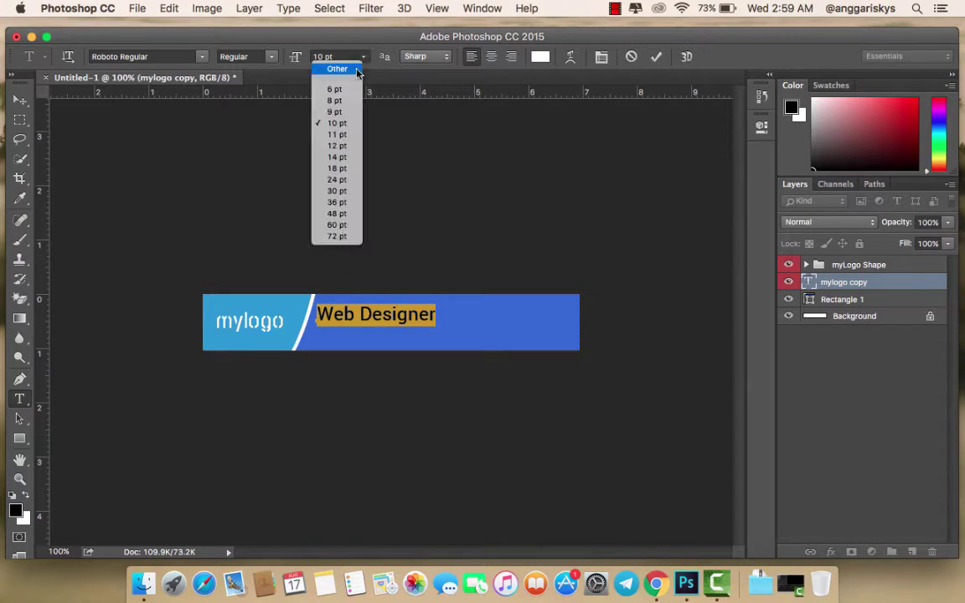
pyautogui.click(354, 89)
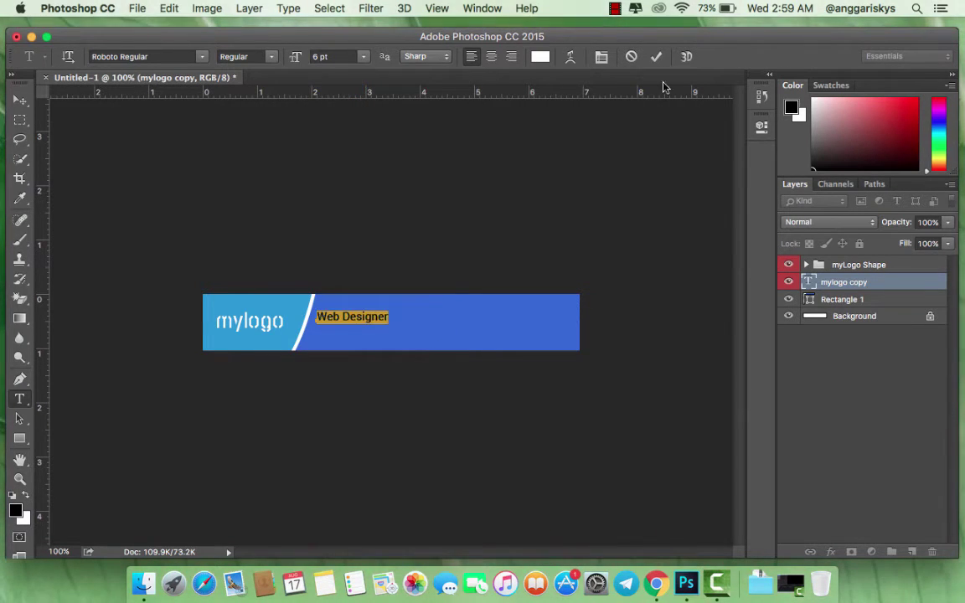
pyautogui.click(656, 56)
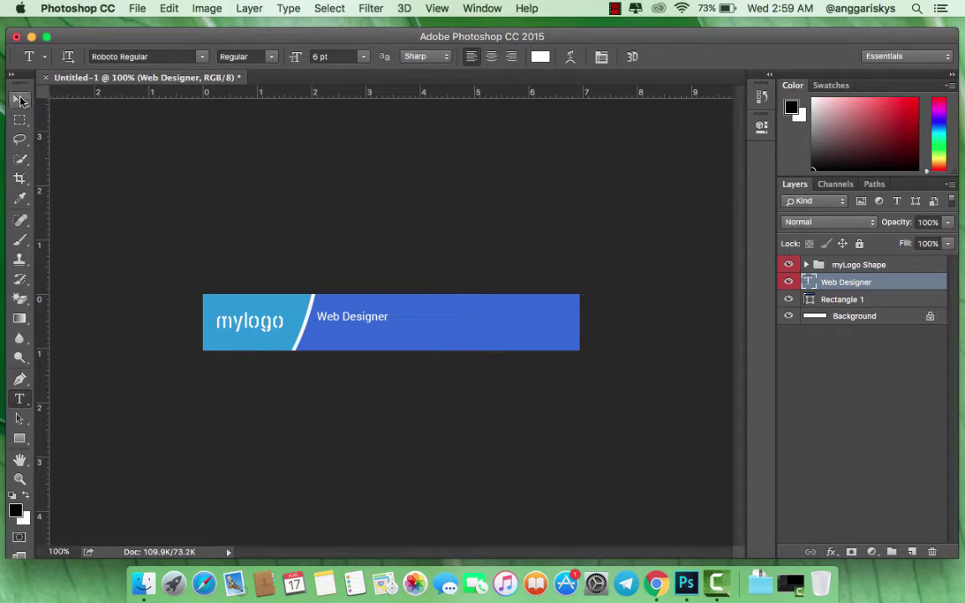
pyautogui.click(21, 101)
pyautogui.press('Right')
pyautogui.press('Right')
pyautogui.press('Right')
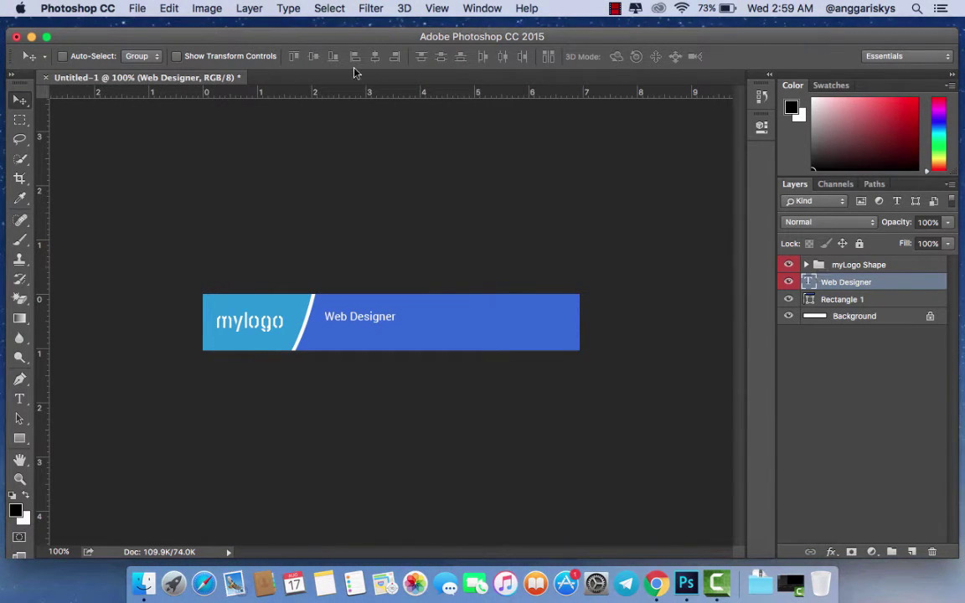
# Step: Resize the caption to 8 pt and duplicate the Web Designer layer
pyautogui.click(19, 400)
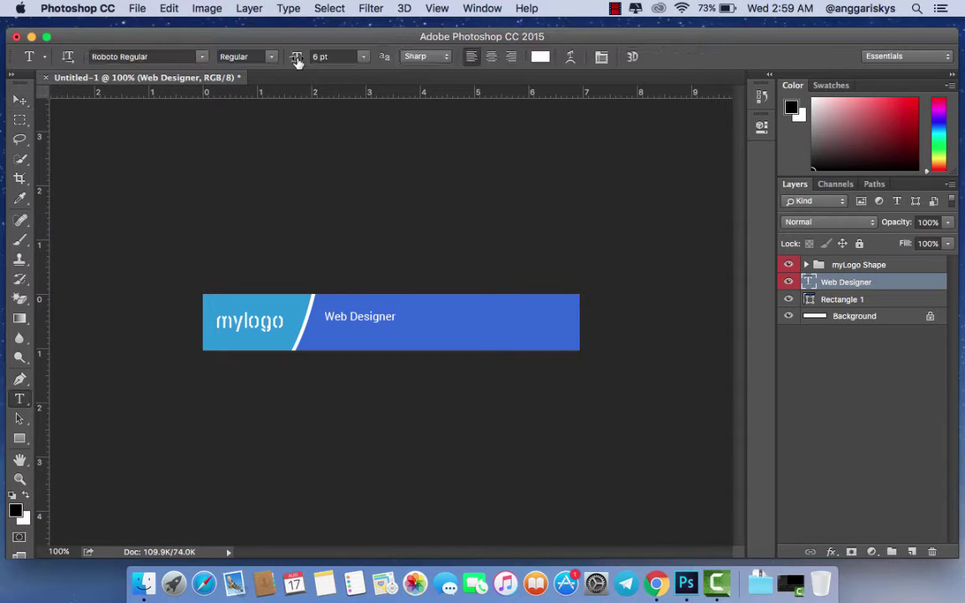
pyautogui.click(363, 56)
pyautogui.click(355, 102)
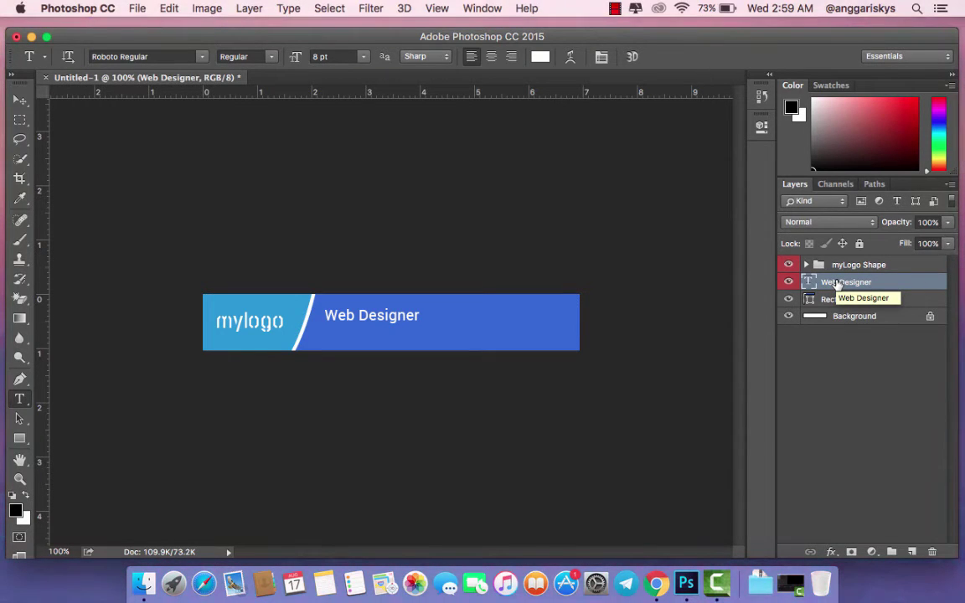
pyautogui.press('super+j')
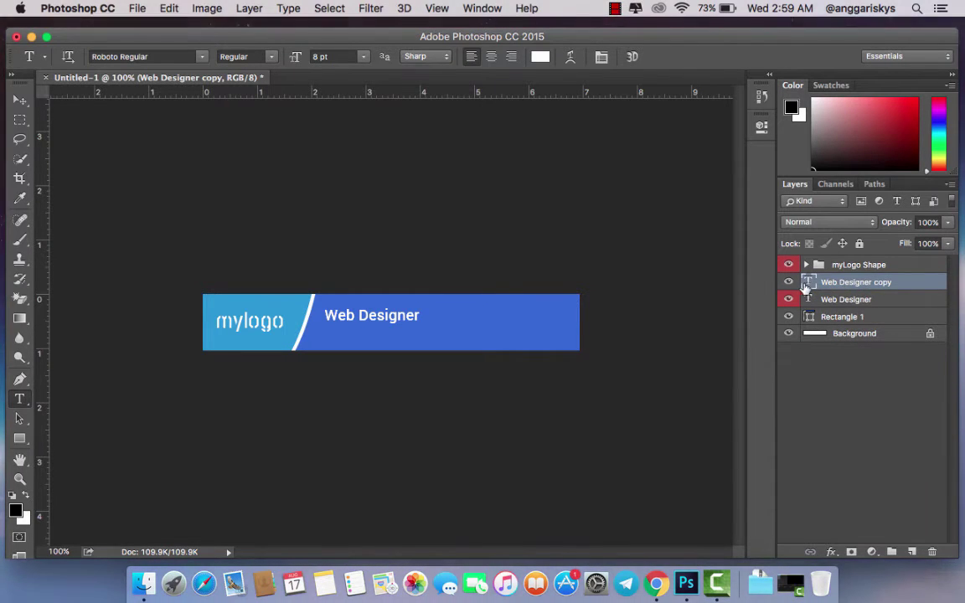
# Step: Group both Web Designer layers and Rectangle 1 into a group named 'Caption'
pyautogui.keyDown('shift'); pyautogui.click(834, 318); pyautogui.keyUp('shift')
pyautogui.rightClick(834, 319)
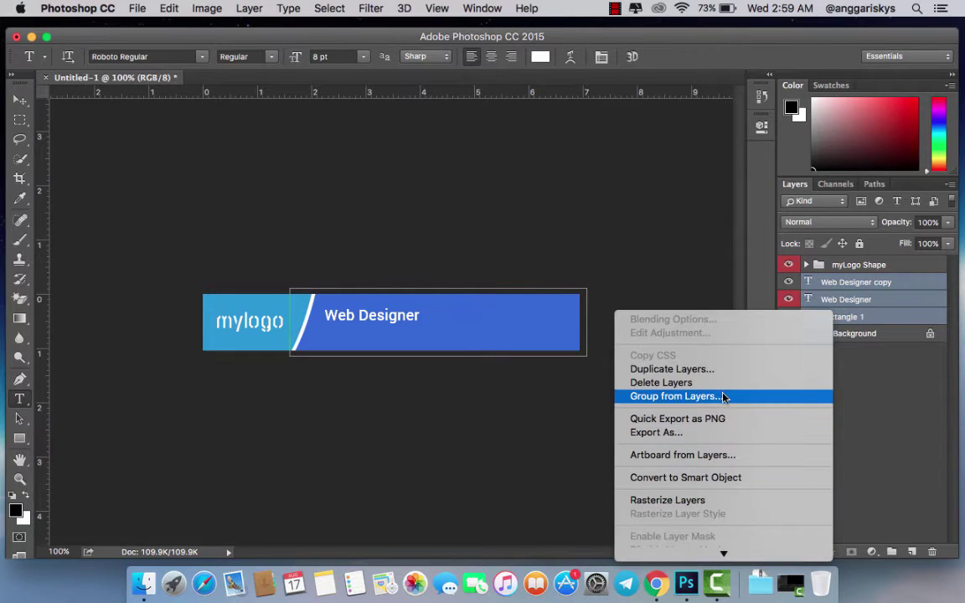
pyautogui.click(894, 316)
pyautogui.click(892, 551)
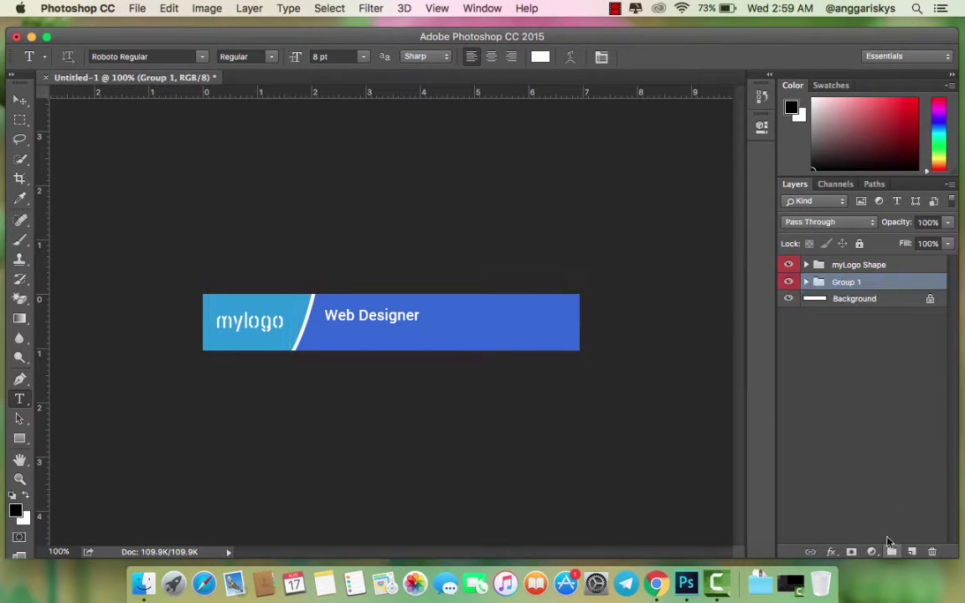
pyautogui.doubleClick(846, 283)
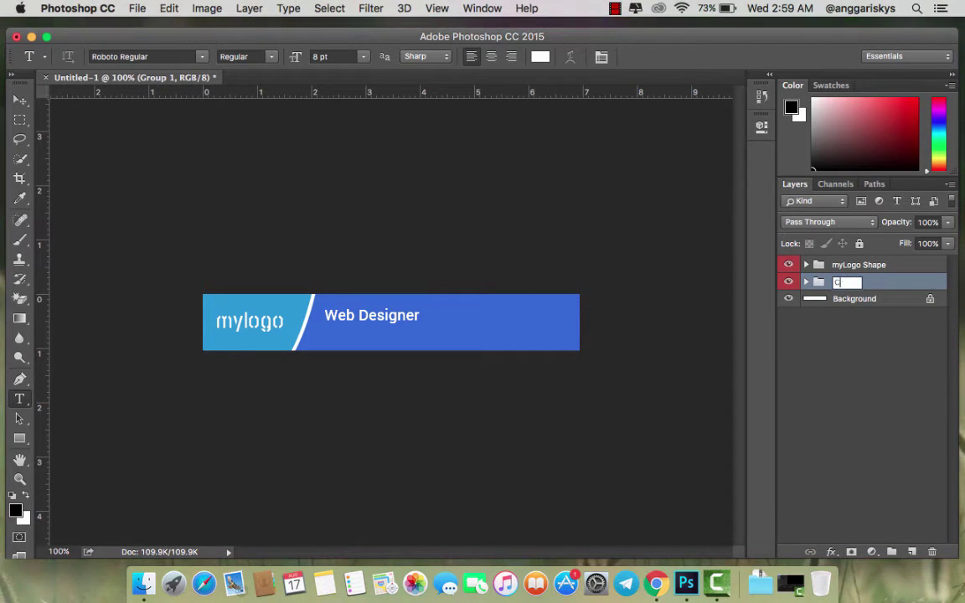
pyautogui.write('Caption')
pyautogui.press('Return')
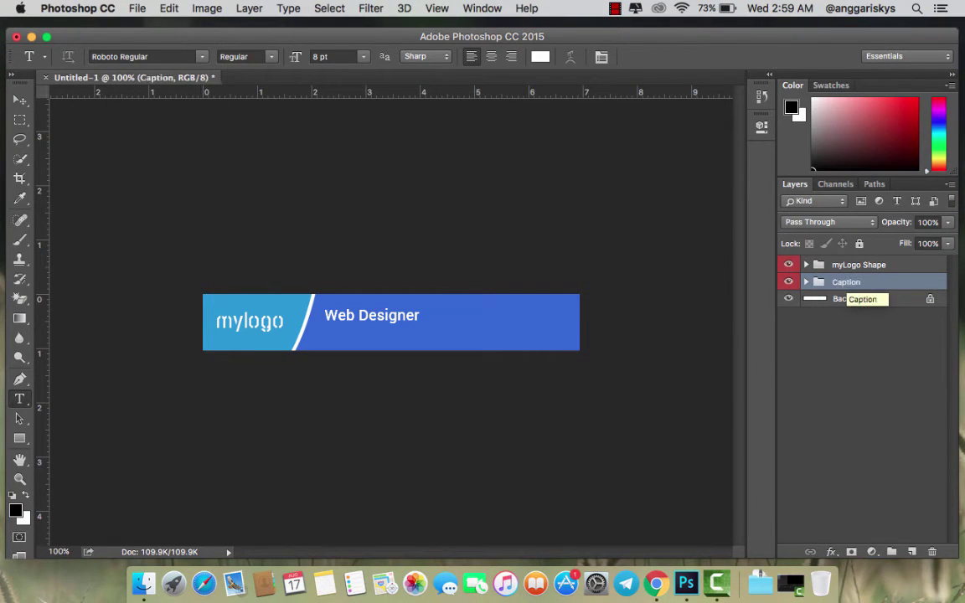
# Step: Label the Caption group orange and select its Web Designer copy layer
pyautogui.rightClick(793, 283)
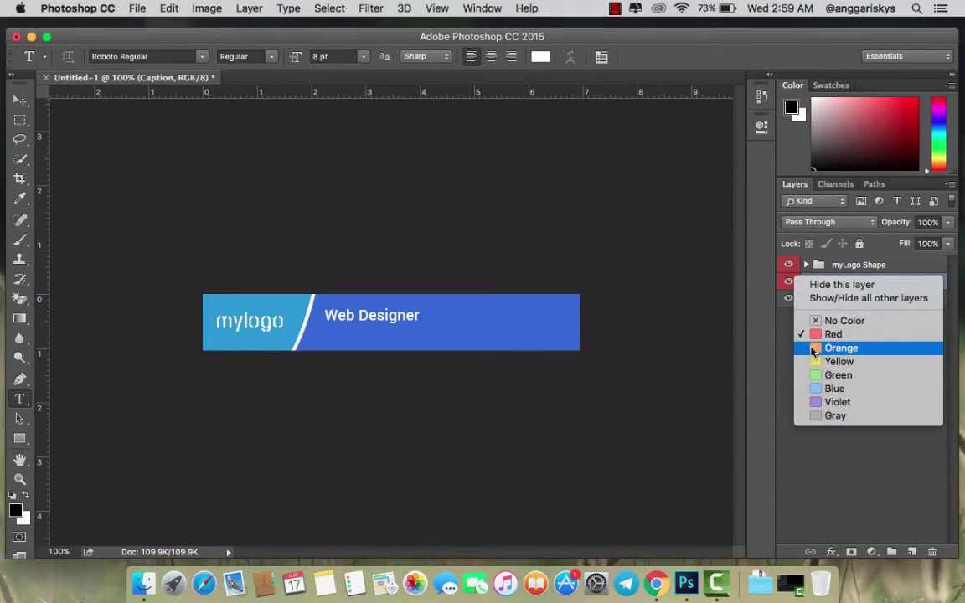
pyautogui.click(844, 345)
pyautogui.click(806, 282)
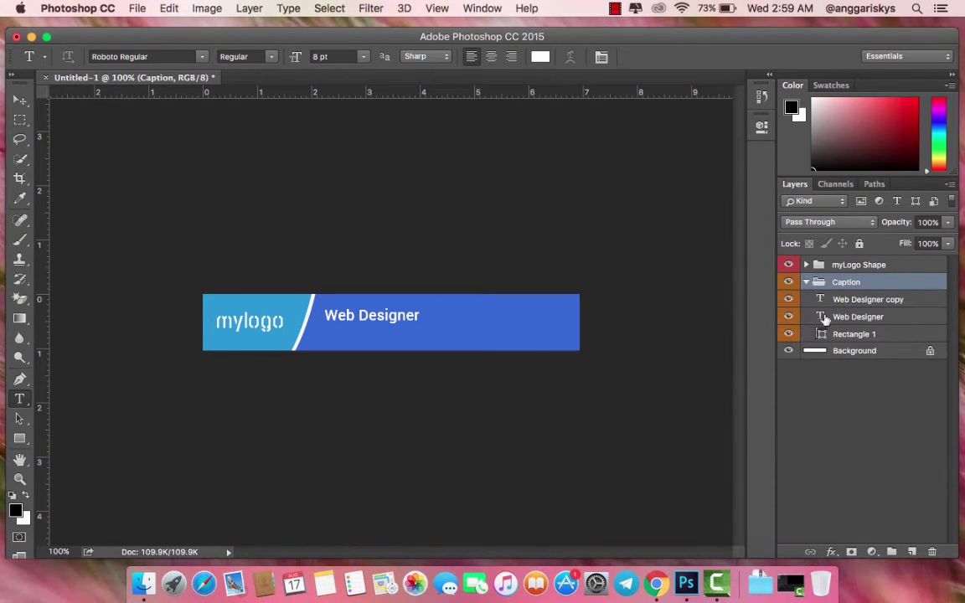
pyautogui.click(858, 304)
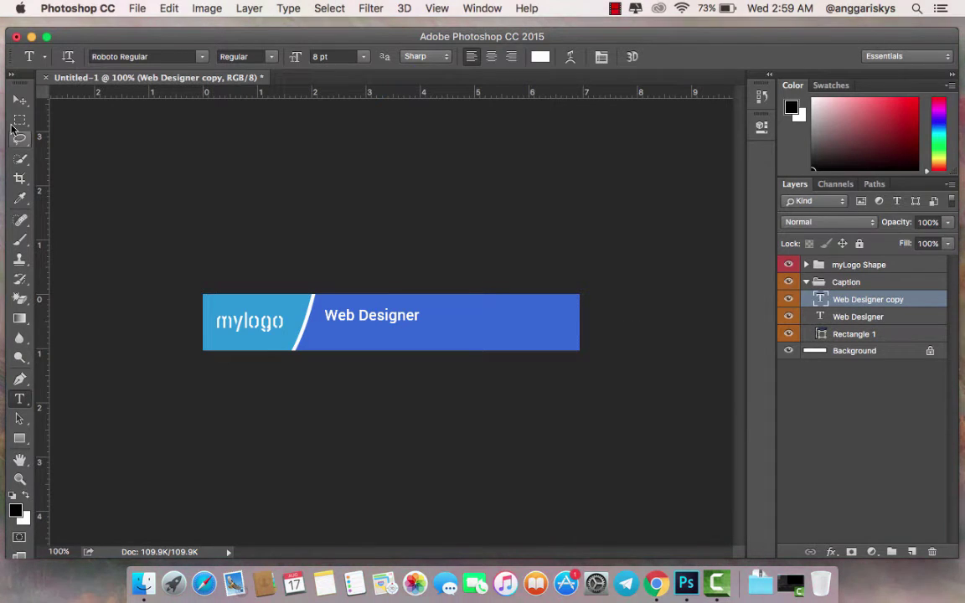
# Step: Move the caption copy down, set it to 6 pt, and retype it as 'Start your web designer from here.'
pyautogui.click(18, 101)
pyautogui.press('Down')
pyautogui.press('Down')
pyautogui.press('Down')
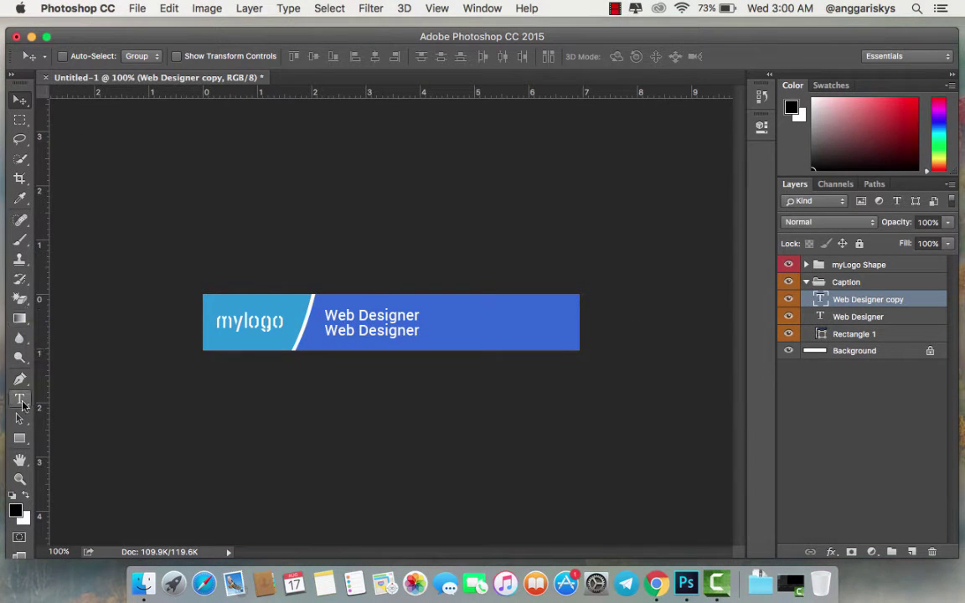
pyautogui.click(20, 400)
pyautogui.click(369, 59)
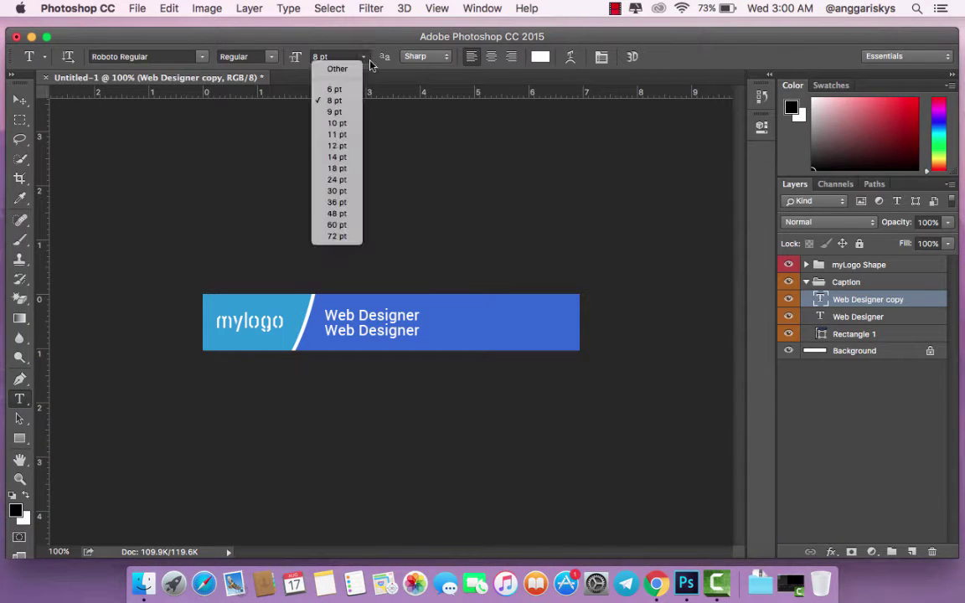
pyautogui.click(334, 88)
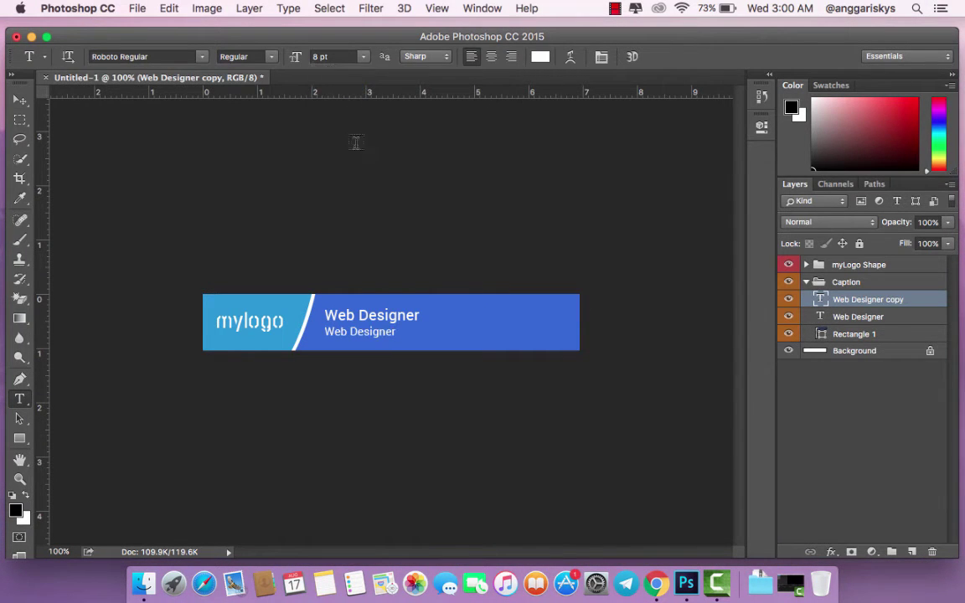
pyautogui.doubleClick(359, 331)
pyautogui.click(360, 331)
pyautogui.write('St')
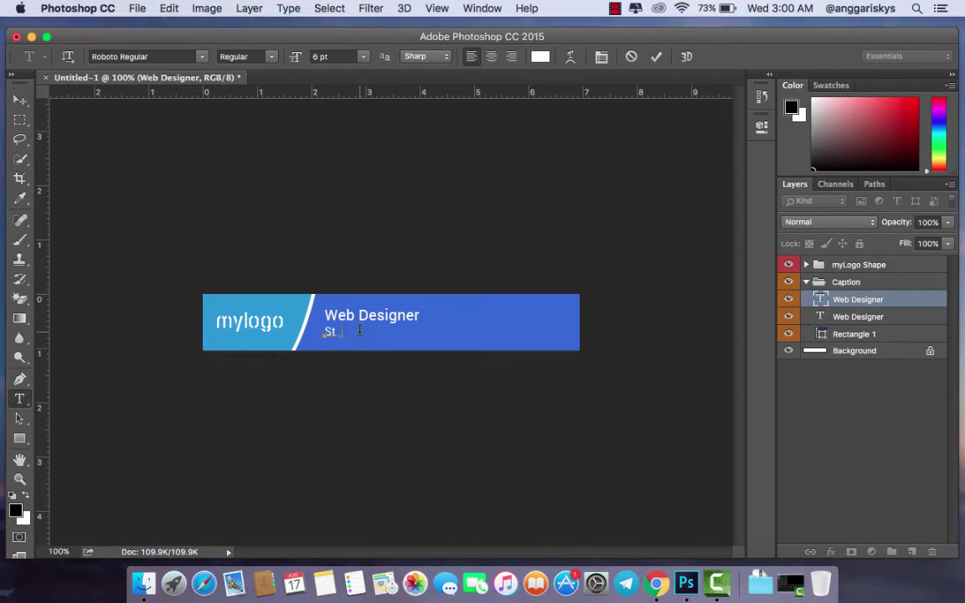
pyautogui.write('art your web designer from')
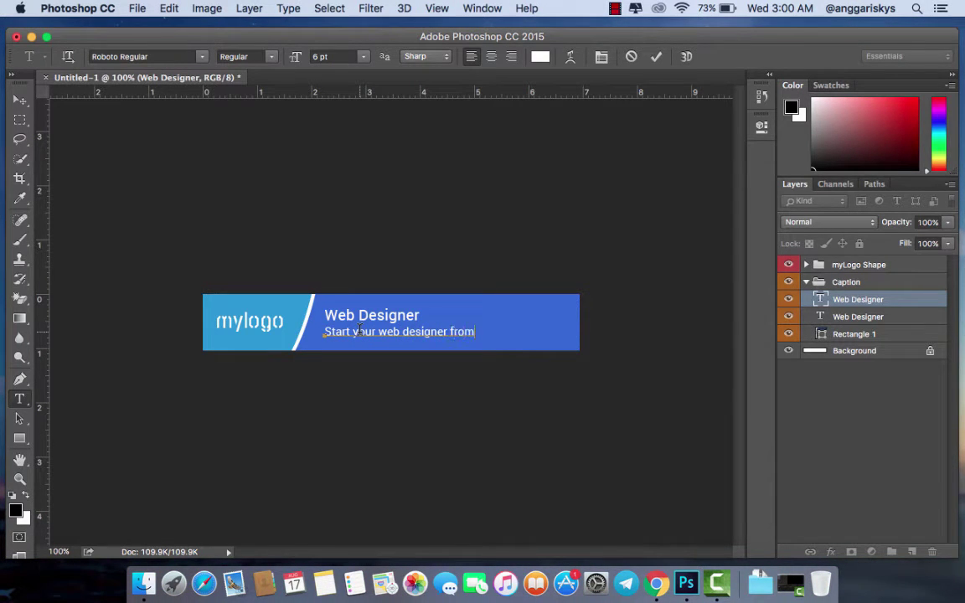
pyautogui.write(' here.')
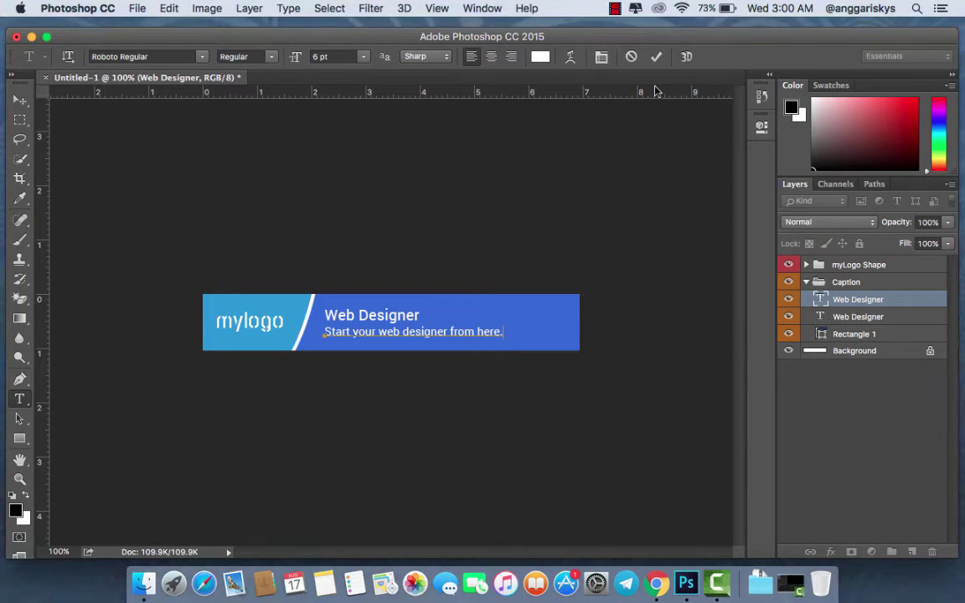
pyautogui.press('super+Return')
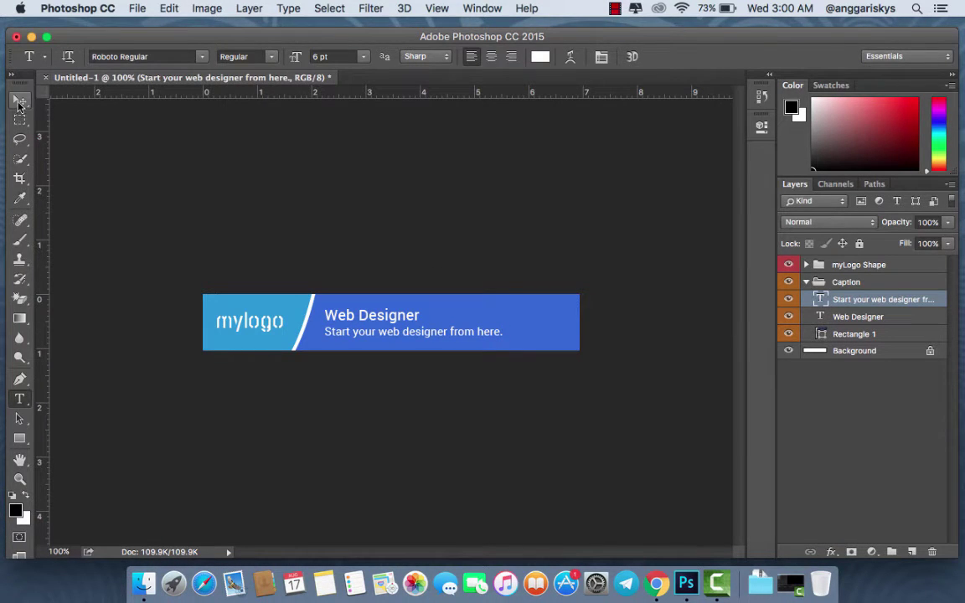
# Step: Select both caption text layers and nudge them slightly left
pyautogui.click(19, 101)
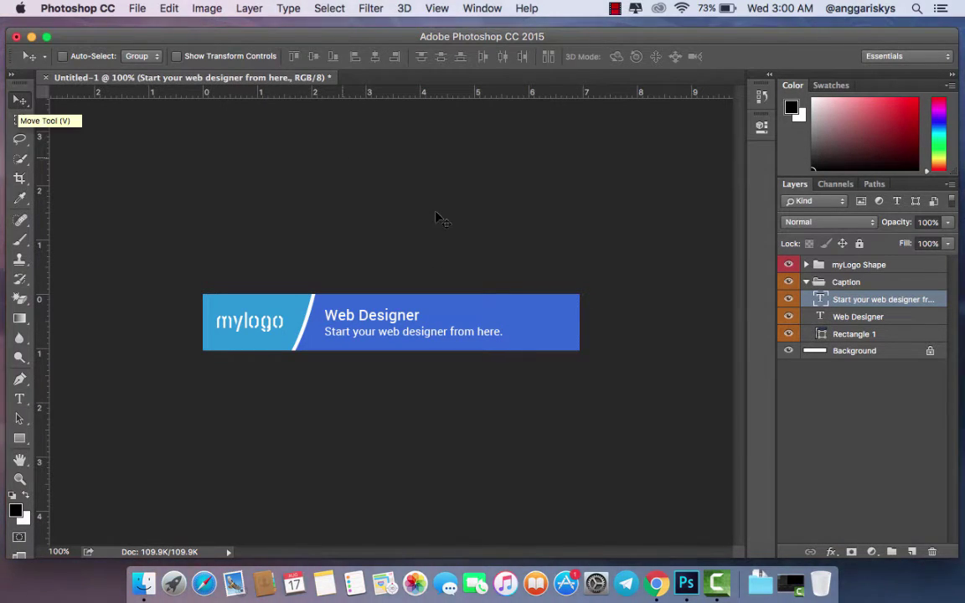
pyautogui.press('super')
pyautogui.keyDown('super'); pyautogui.click(833, 317); pyautogui.keyUp('super')
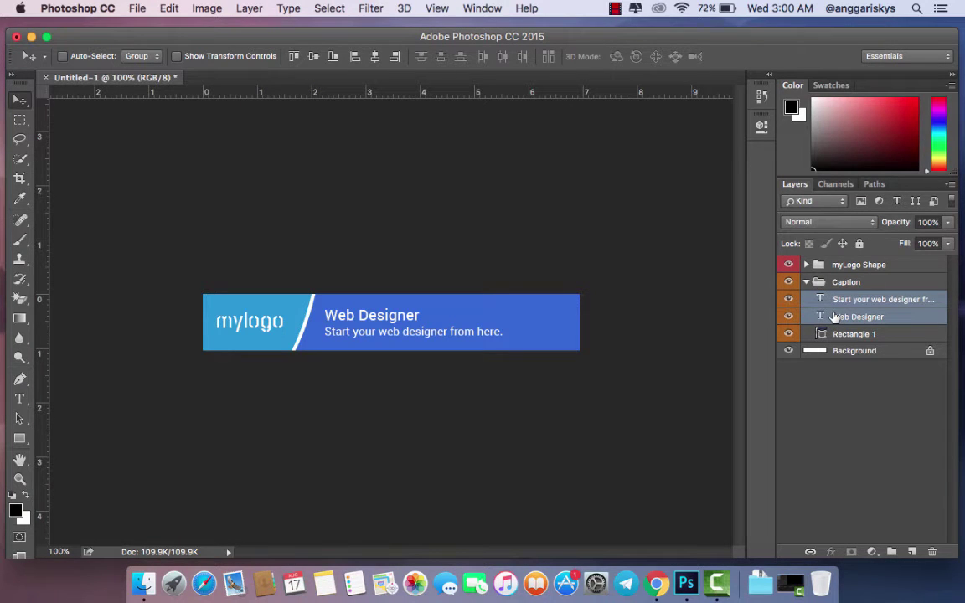
pyautogui.hotkey('shift', 'Right')
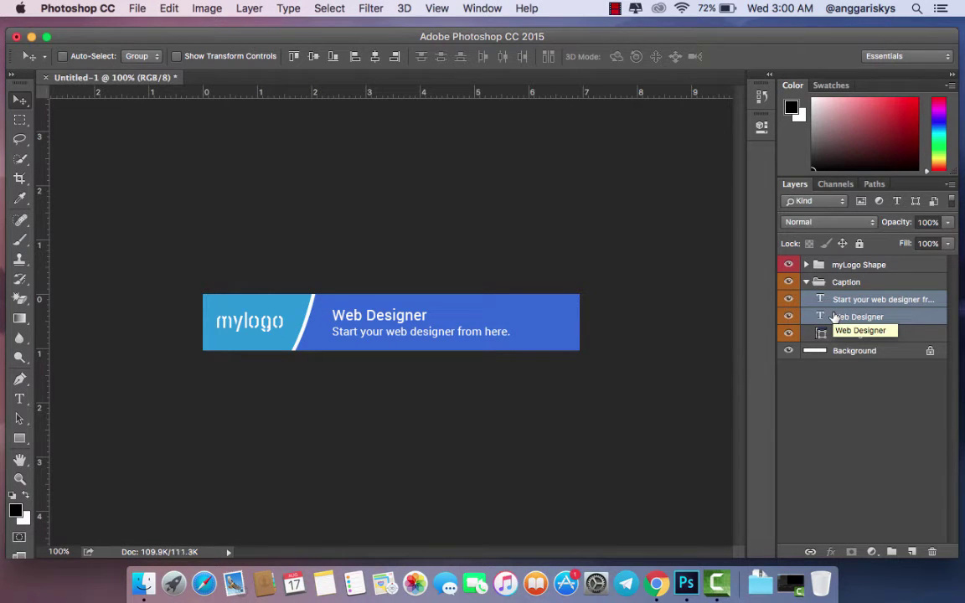
pyautogui.hotkey('shift', 'Left')
pyautogui.hotkey('shift', 'Left')
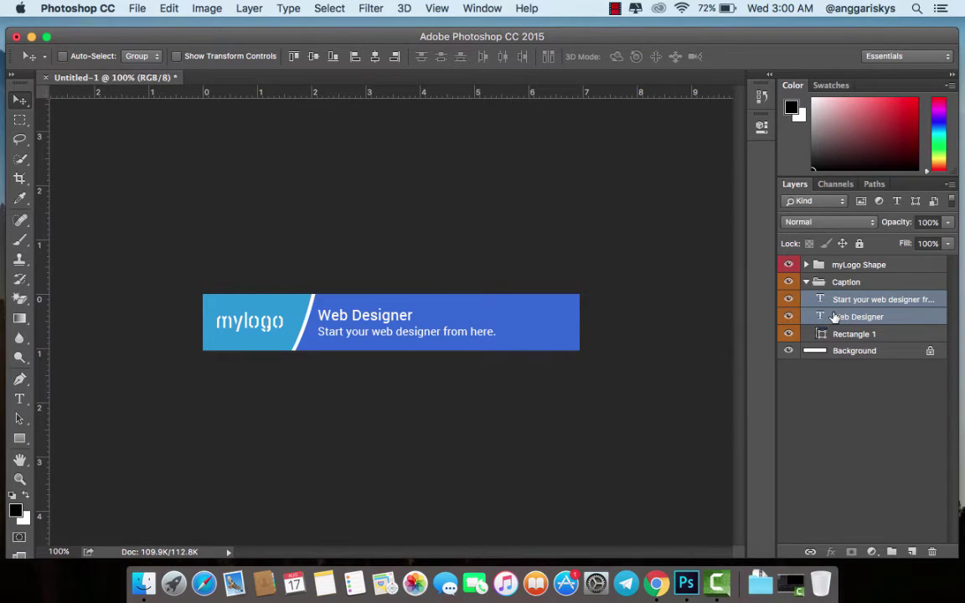
# Step: Nudge the myLogo Shape group left and the mylogo text two steps right
pyautogui.click(846, 265)
pyautogui.hotkey('shift', 'Left')
pyautogui.hotkey('shift', 'Left')
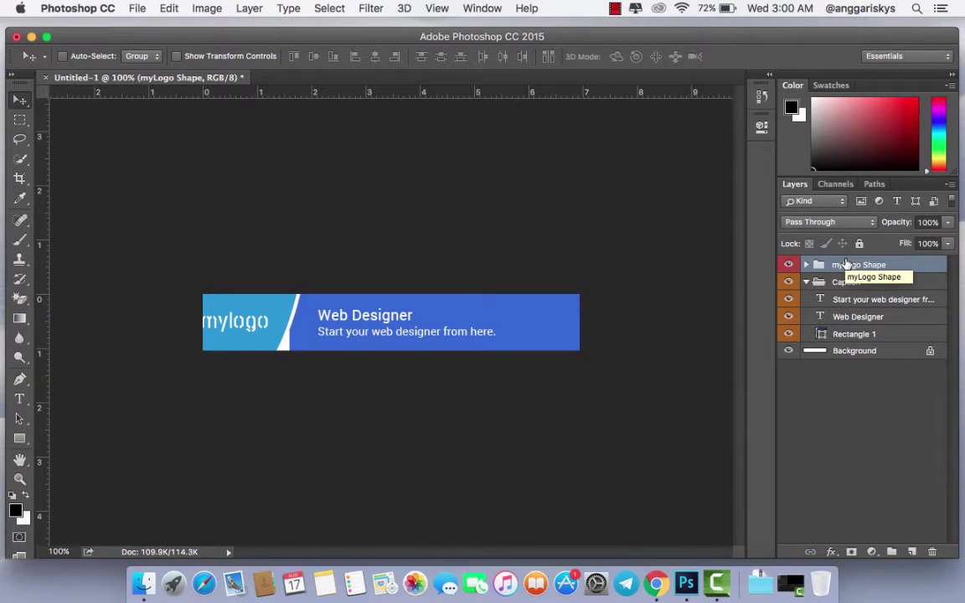
pyautogui.click(806, 265)
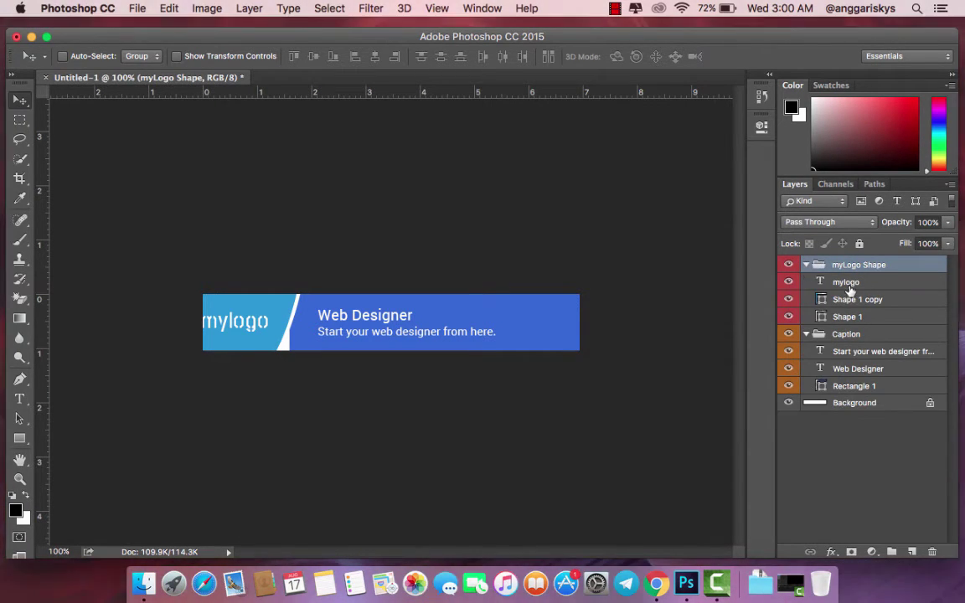
pyautogui.click(850, 285)
pyautogui.press('Right')
pyautogui.press('Right')
pyautogui.press('Right')
pyautogui.press('Right')
pyautogui.press('Right')
pyautogui.press('Right')
pyautogui.press('Right')
pyautogui.press('Right')
pyautogui.press('Right')
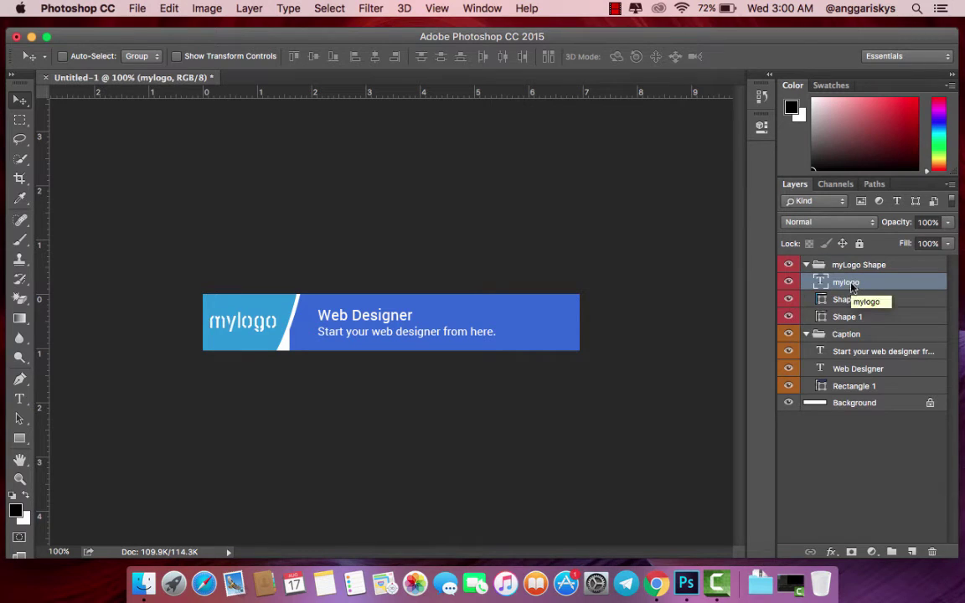
pyautogui.press('Right')
pyautogui.press('Right')
pyautogui.press('Right')
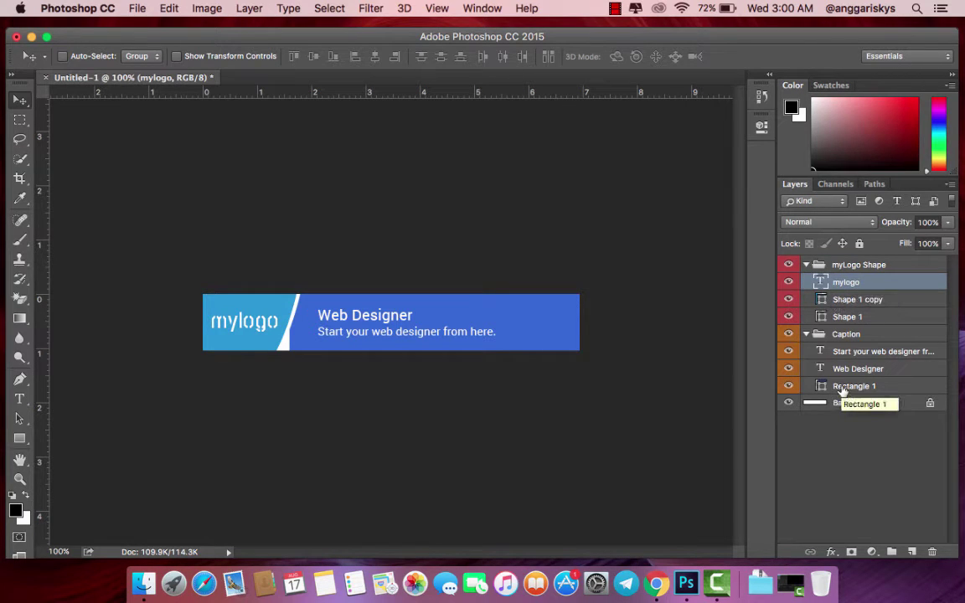
# Step: Widen the blue Rectangle 1 leftward toward the logo
pyautogui.click(846, 387)
pyautogui.click(62, 56)
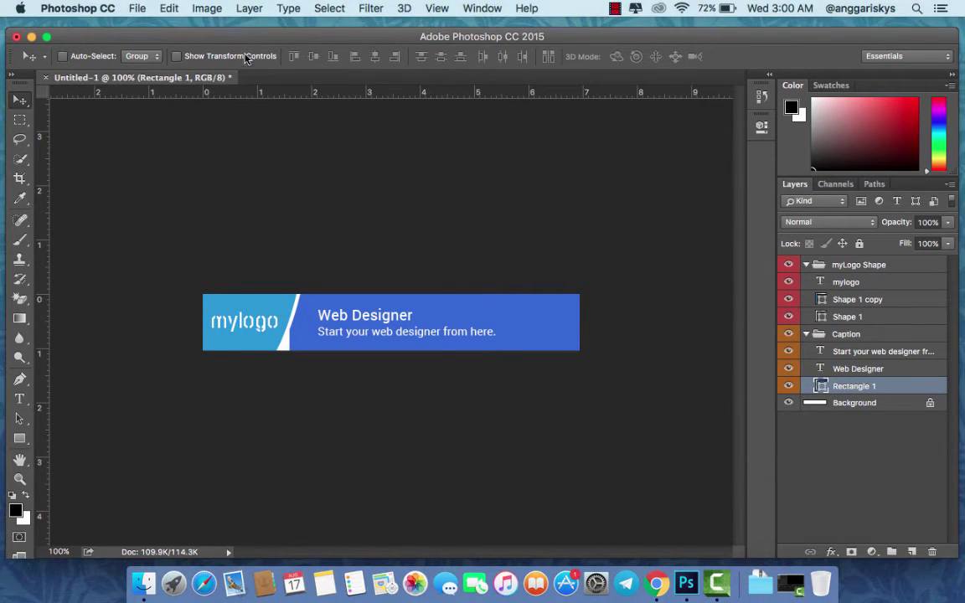
pyautogui.click(243, 56)
pyautogui.moveTo(288, 323); pyautogui.dragTo(270, 323)
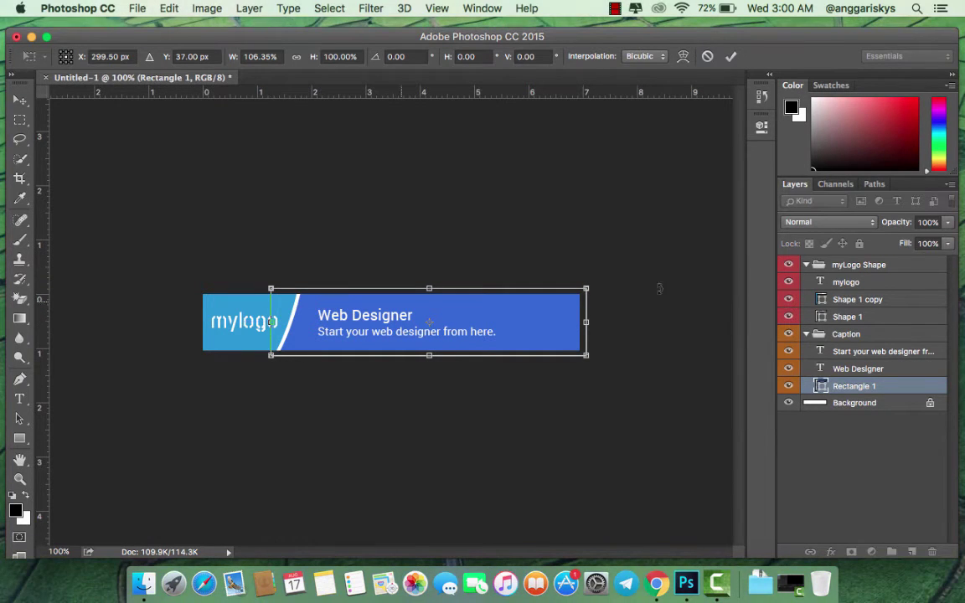
pyautogui.click(728, 56)
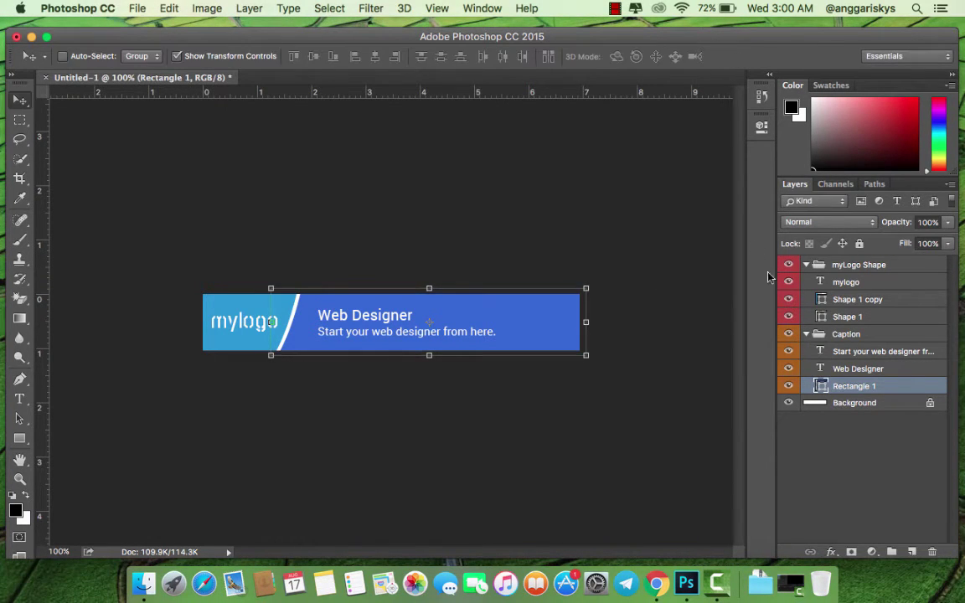
# Step: Nudge both caption text lines slightly left, then collapse the Caption and myLogo Shape groups
pyautogui.click(834, 352)
pyautogui.keyDown('shift'); pyautogui.click(858, 368); pyautogui.keyUp('shift')
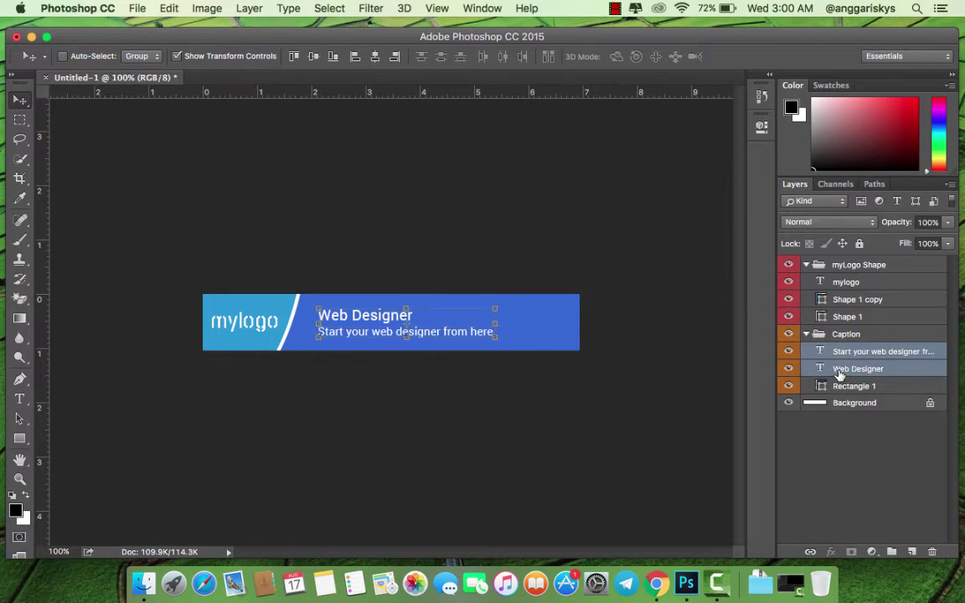
pyautogui.hotkey('shift', 'Left')
pyautogui.hotkey('shift', 'Left')
pyautogui.hotkey('shift', 'Right')
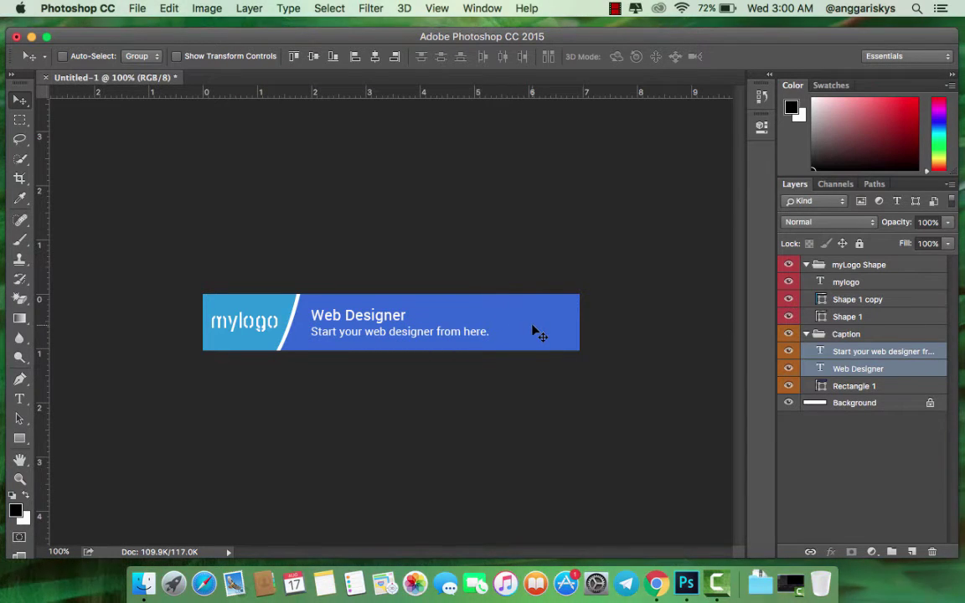
pyautogui.click(806, 334)
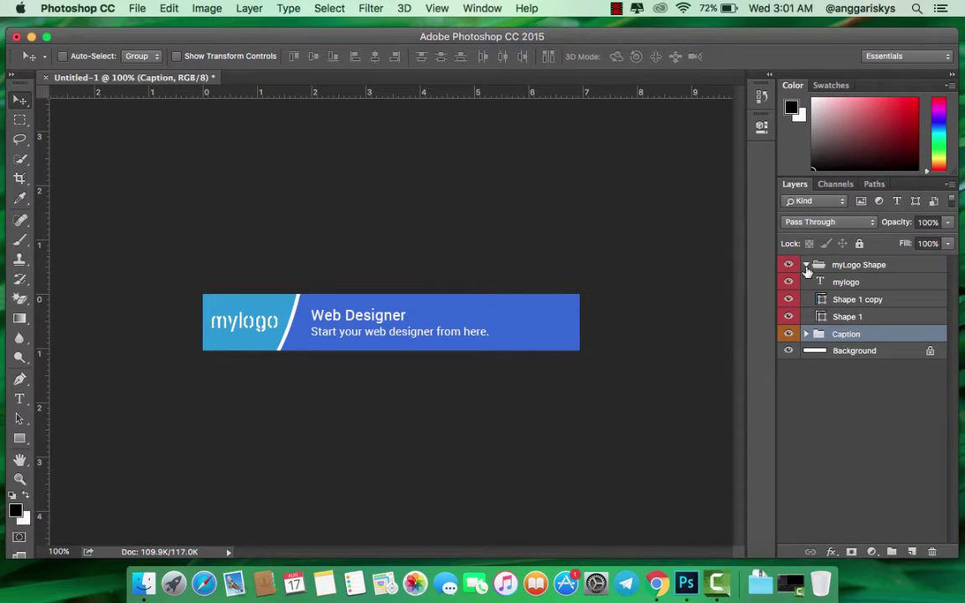
pyautogui.click(806, 265)
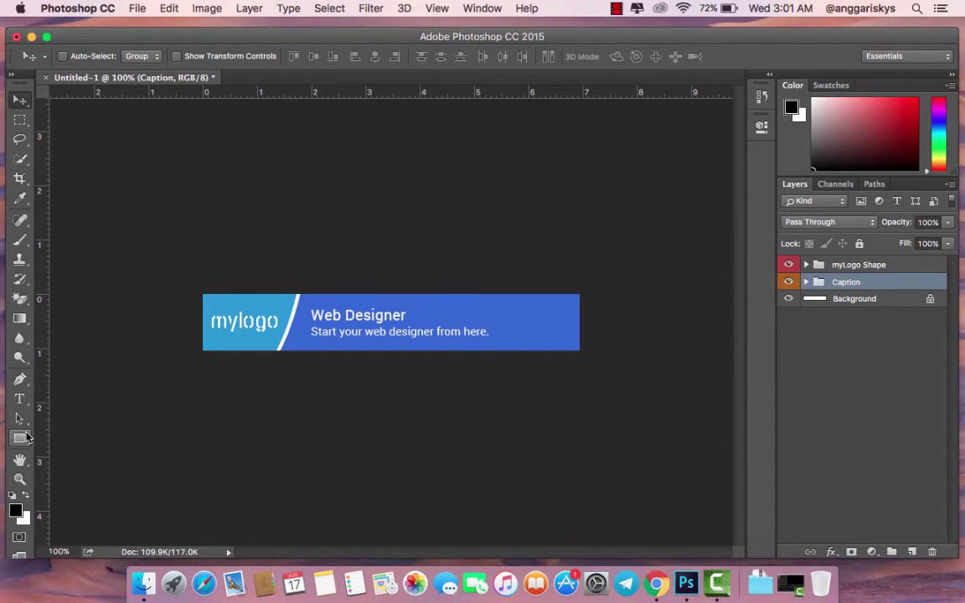
# Step: Draw a black rounded rectangle button with 3 px corner radius
pyautogui.moveTo(27, 436); pyautogui.dragTo(67, 449)
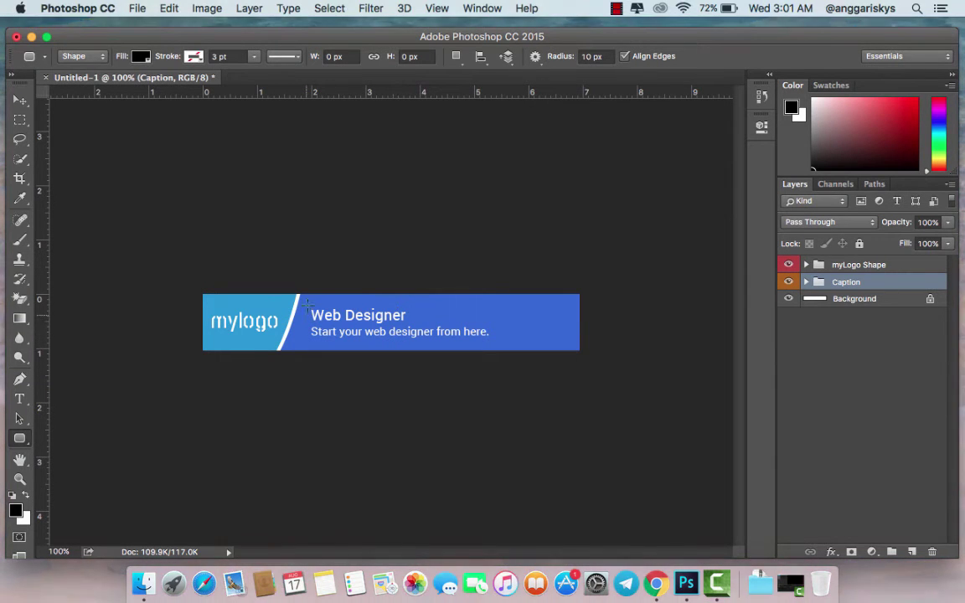
pyautogui.moveTo(306, 306); pyautogui.dragTo(369, 326)
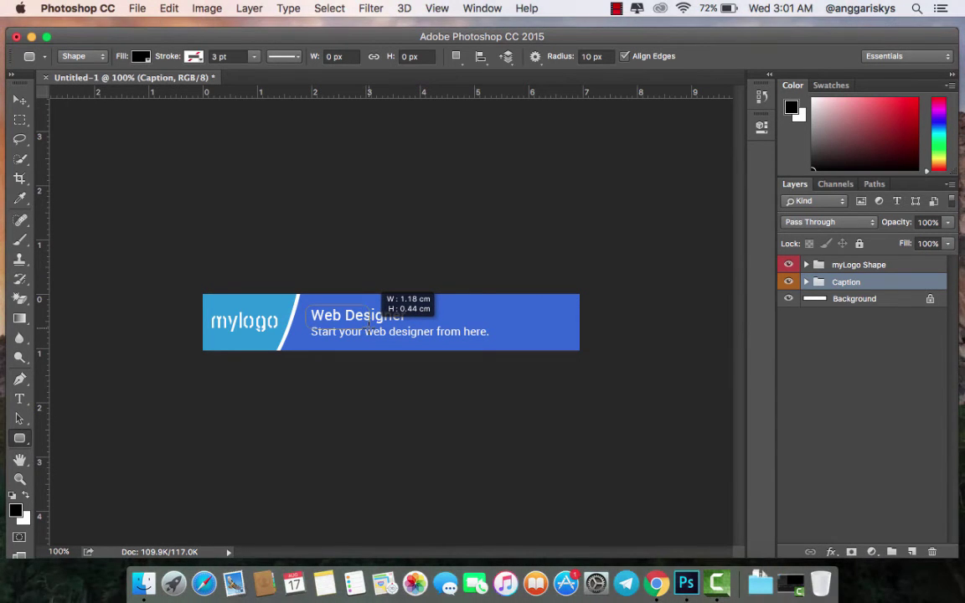
pyautogui.moveTo(369, 326); pyautogui.dragTo(368, 327)
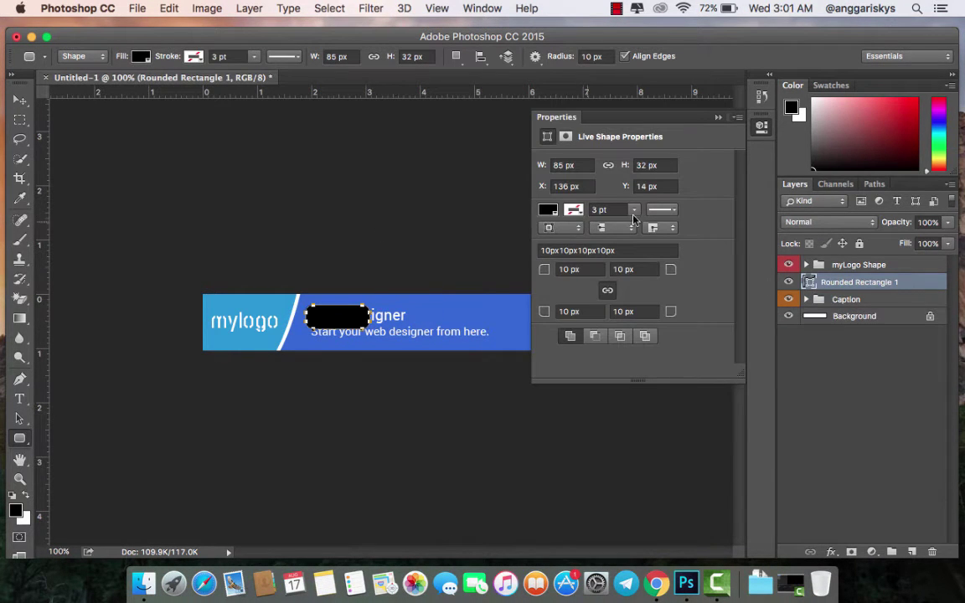
pyautogui.click(575, 268)
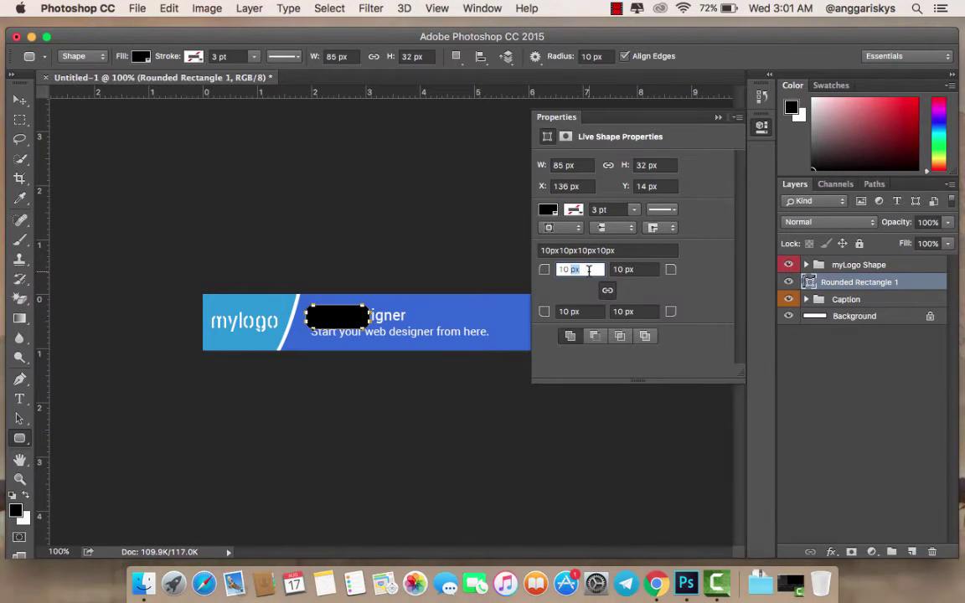
pyautogui.write('3')
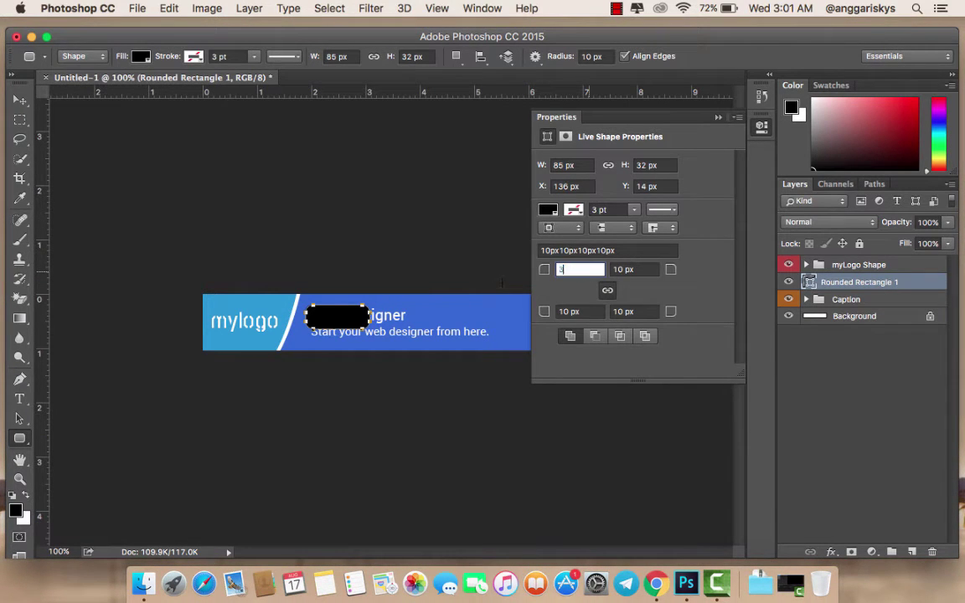
pyautogui.press('Return')
pyautogui.click(763, 127)
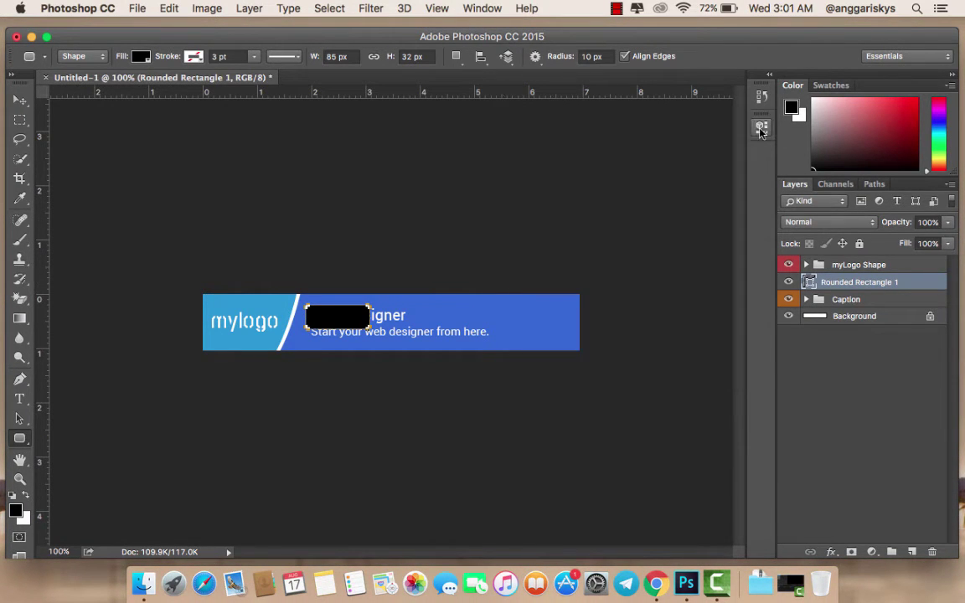
# Step: Move the rounded rectangle to the banner's right end
pyautogui.click(23, 102)
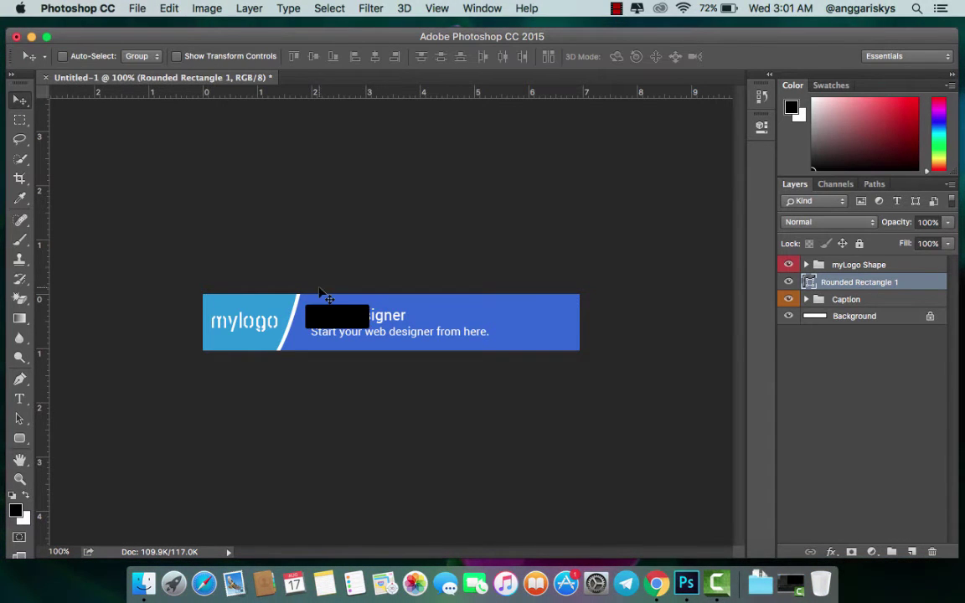
pyautogui.moveTo(336, 316); pyautogui.dragTo(547, 325)
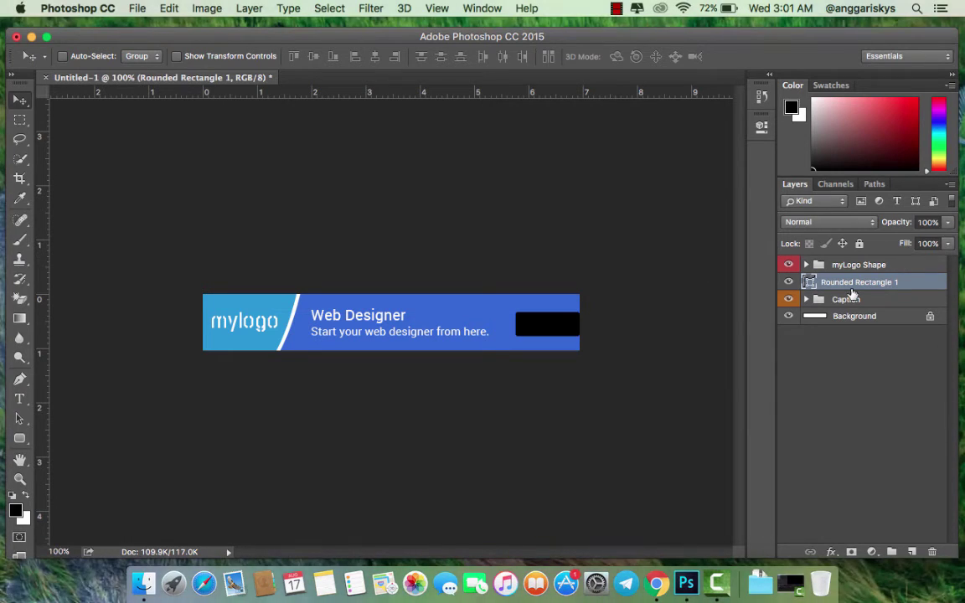
pyautogui.keyDown('super'); pyautogui.click(853, 316); pyautogui.keyUp('super')
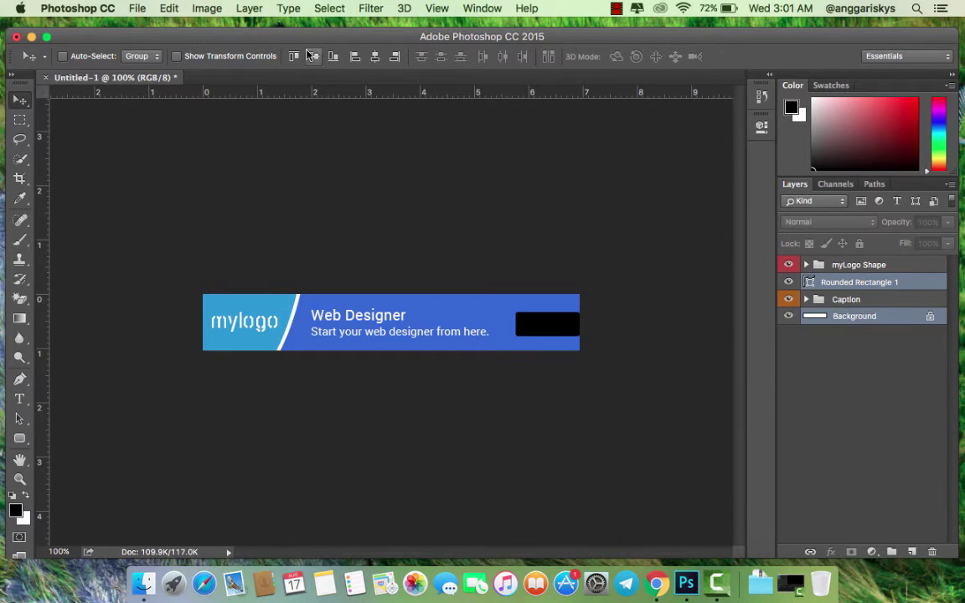
pyautogui.click(832, 285)
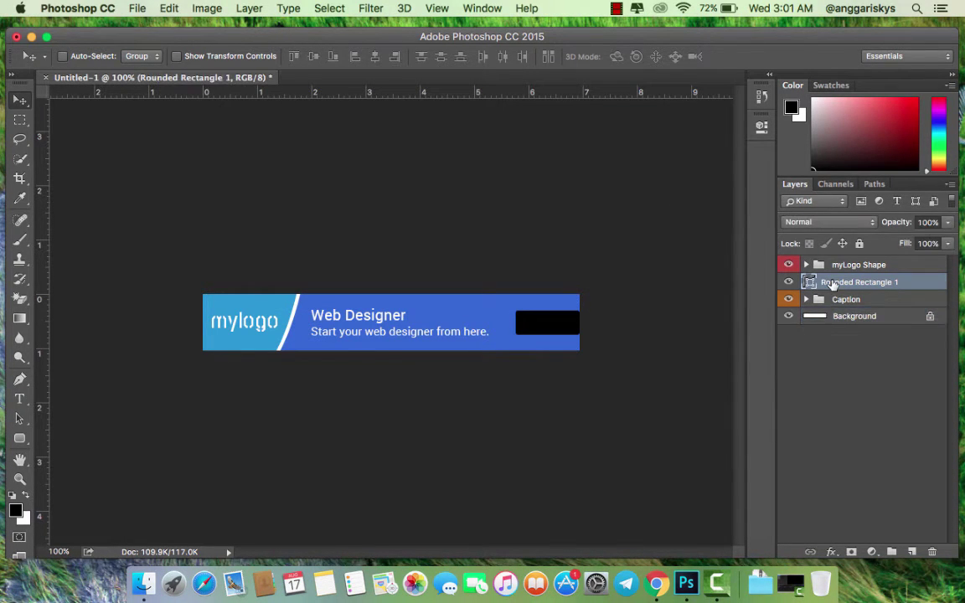
pyautogui.press('Left')
pyautogui.press('Left')
pyautogui.press('Left')
pyautogui.press('Left')
pyautogui.press('Left')
pyautogui.press('Left')
pyautogui.press('Left')
pyautogui.press('Left')
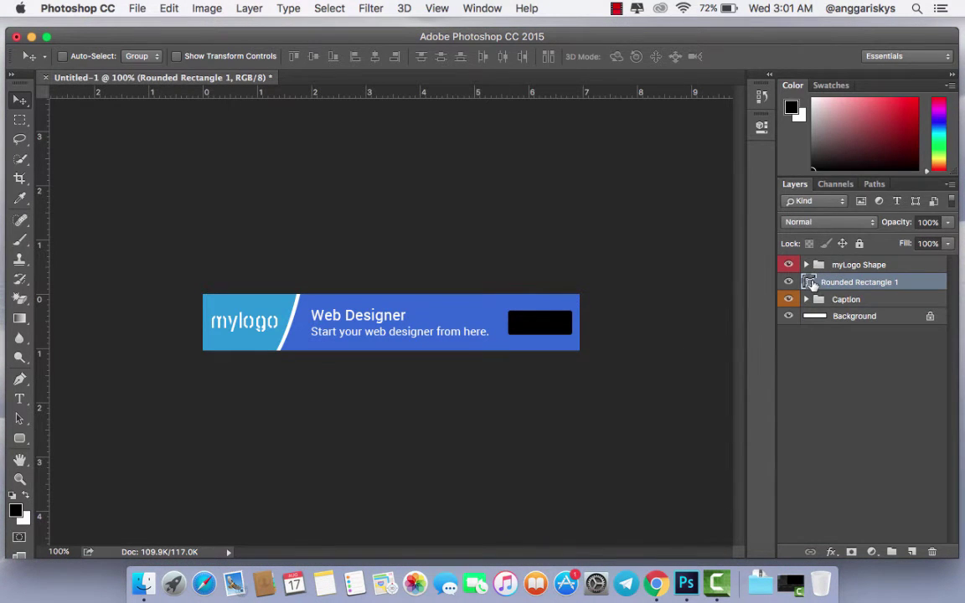
# Step: Fill the button rectangle with the logo's blue, #3498db, sampled from the logo
pyautogui.doubleClick(811, 284)
pyautogui.click(278, 314)
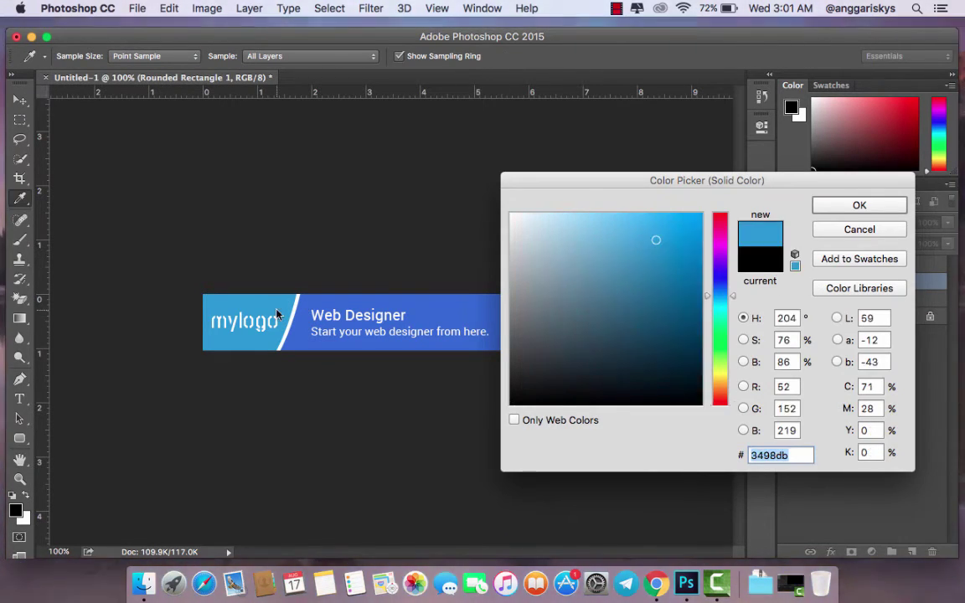
pyautogui.moveTo(546, 187); pyautogui.dragTo(475, 316)
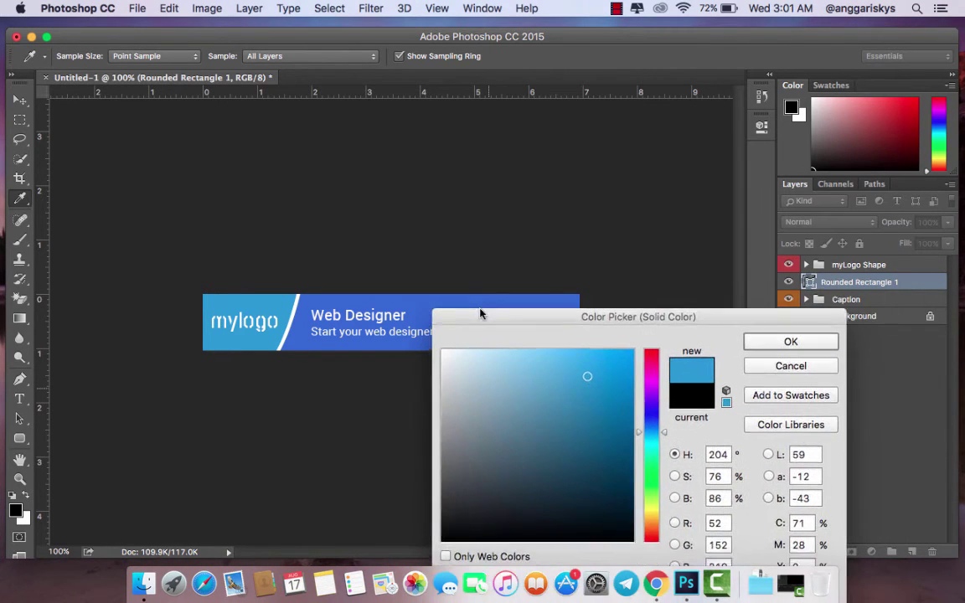
pyautogui.click(759, 332)
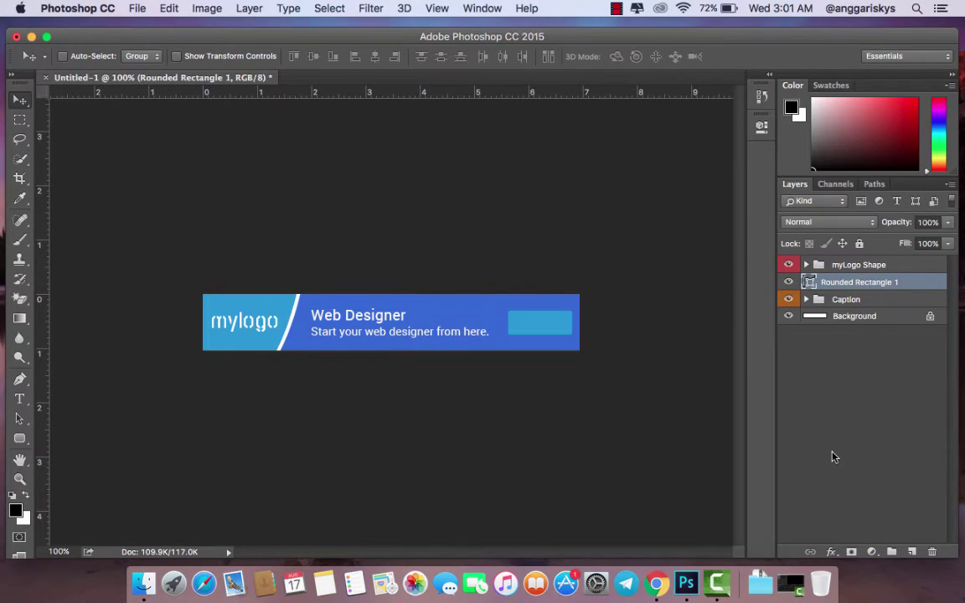
# Step: Add a Drop Shadow layer style to the button with its default settings
pyautogui.click(832, 551)
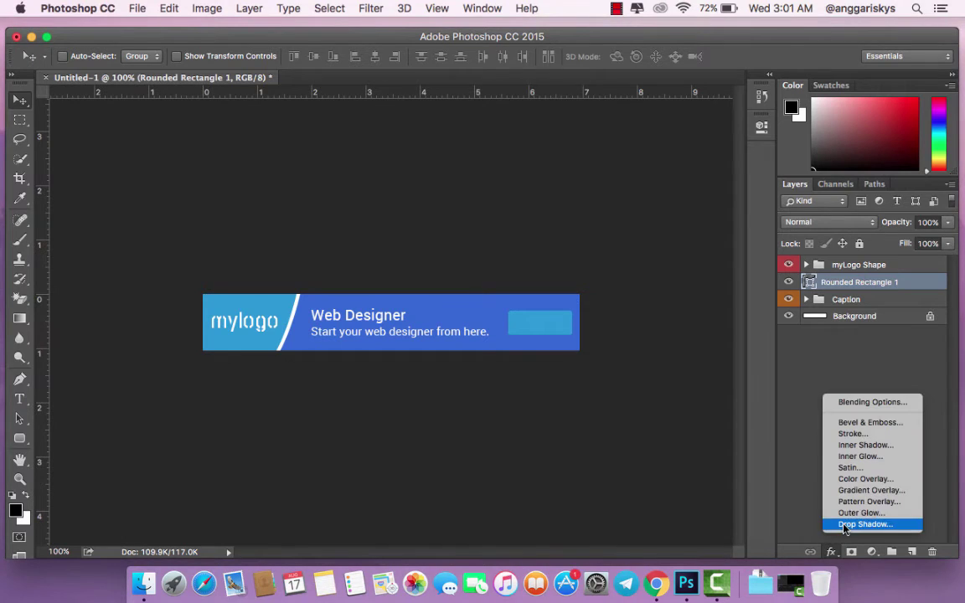
pyautogui.click(844, 525)
pyautogui.moveTo(545, 77)
pyautogui.mouseDown()
pyautogui.moveTo(504, 362)
pyautogui.moveTo(513, 356)
pyautogui.mouseUp()
pyautogui.click(668, 384)
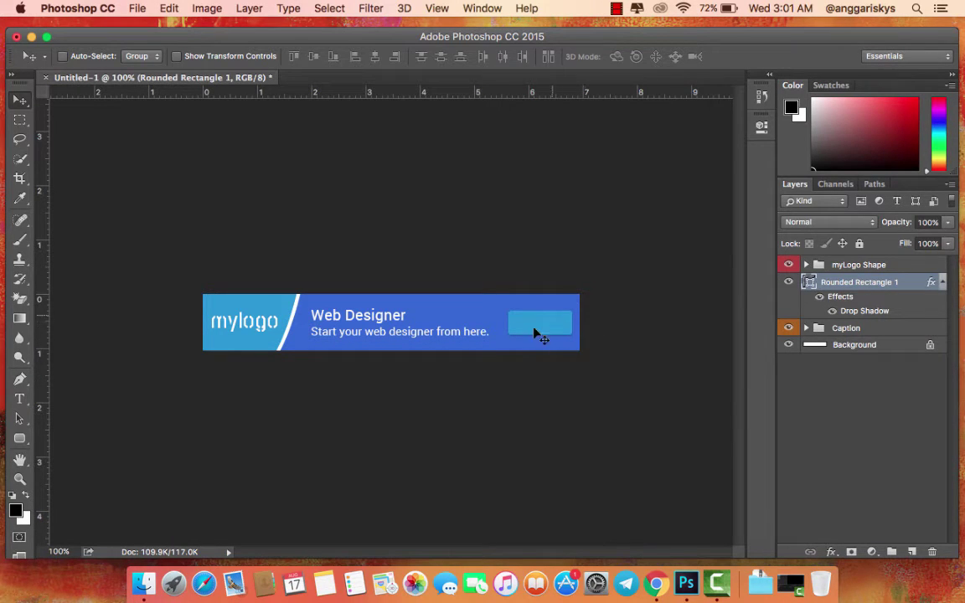
pyautogui.click(807, 328)
pyautogui.click(856, 347)
# Step: Duplicate the subtitle text layer and place it above the button rectangle
pyautogui.rightClick(854, 345)
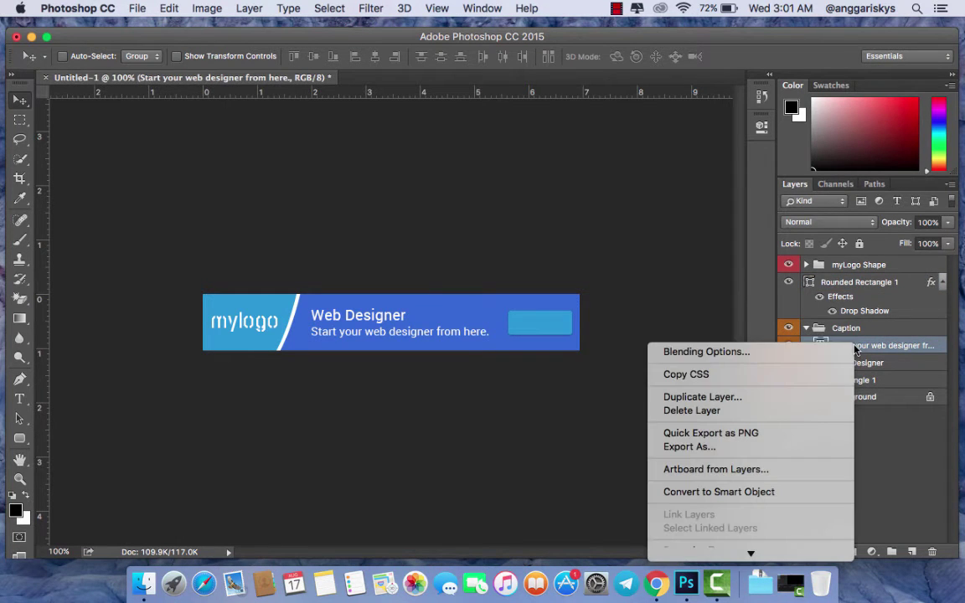
pyautogui.click(782, 396)
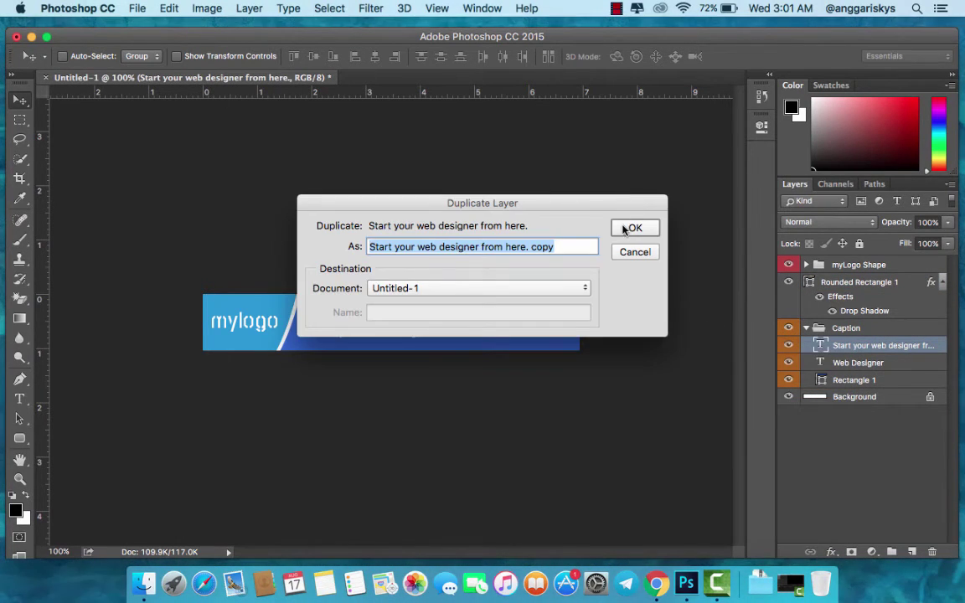
pyautogui.click(630, 224)
pyautogui.moveTo(838, 346); pyautogui.dragTo(835, 276)
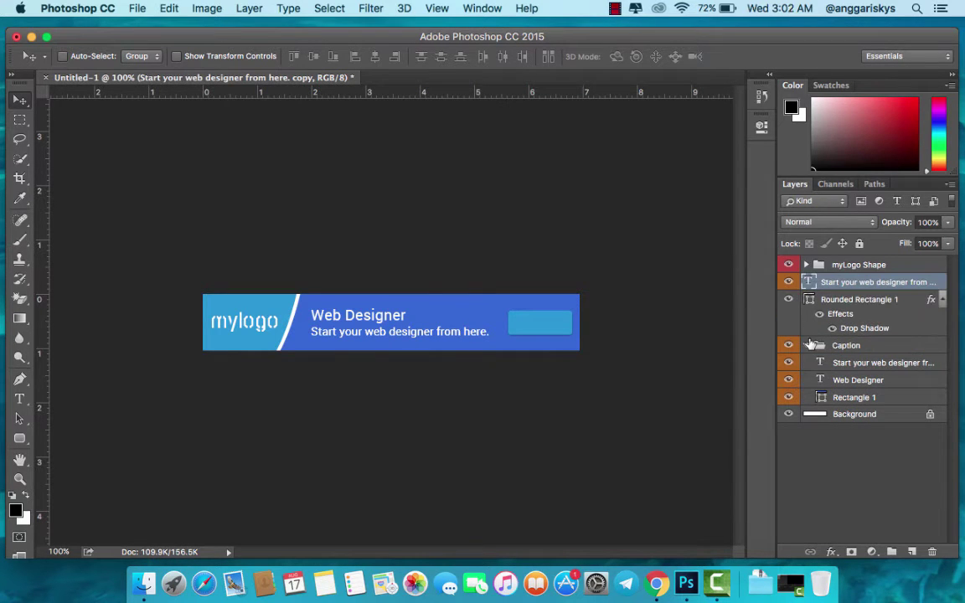
pyautogui.click(806, 345)
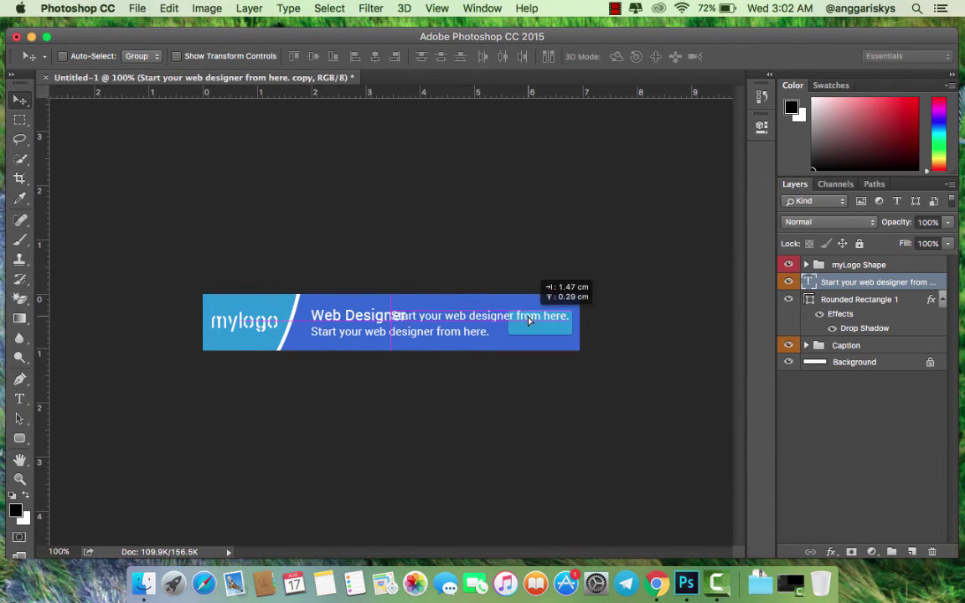
pyautogui.moveTo(449, 335); pyautogui.dragTo(530, 320)
# Step: Retype the duplicate as LEARN and move it onto the blue button
pyautogui.doubleClick(808, 283)
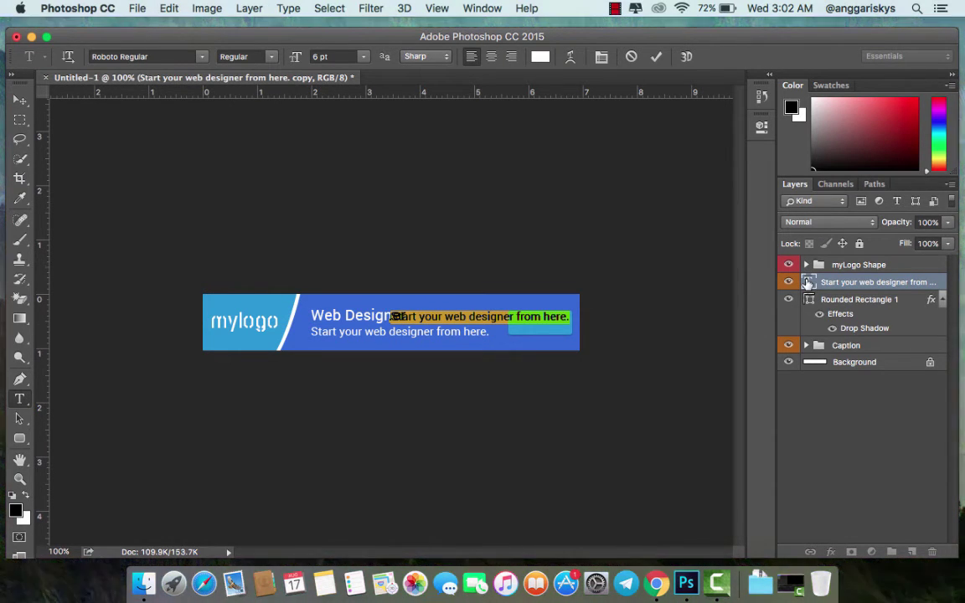
pyautogui.press('BackSpace')
pyautogui.write('LEARN')
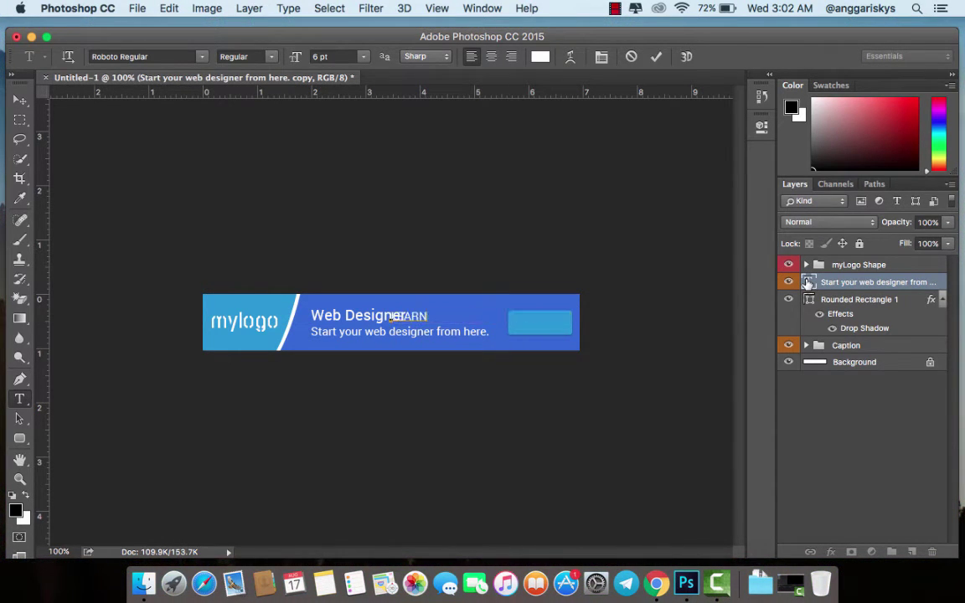
pyautogui.click(656, 56)
pyautogui.press('v')
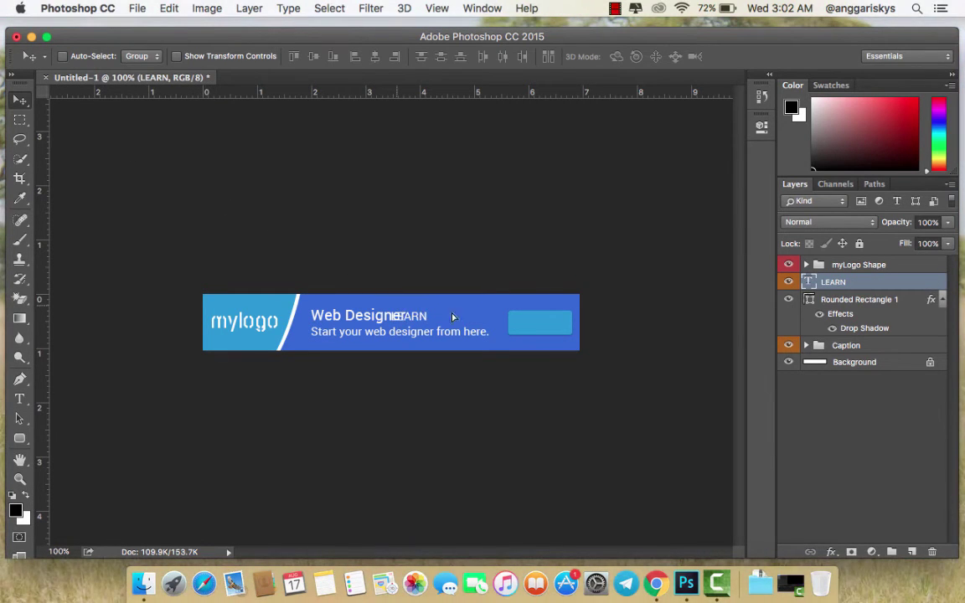
pyautogui.moveTo(452, 316); pyautogui.dragTo(525, 318)
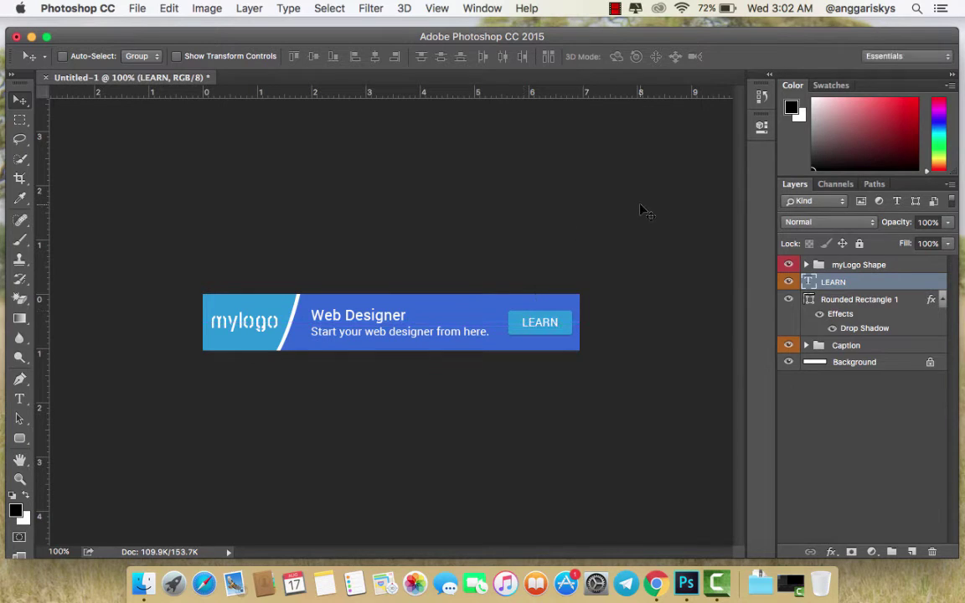
# Step: Make LEARN Medium weight and select it together with Rounded Rectangle 1
pyautogui.doubleClick(806, 282)
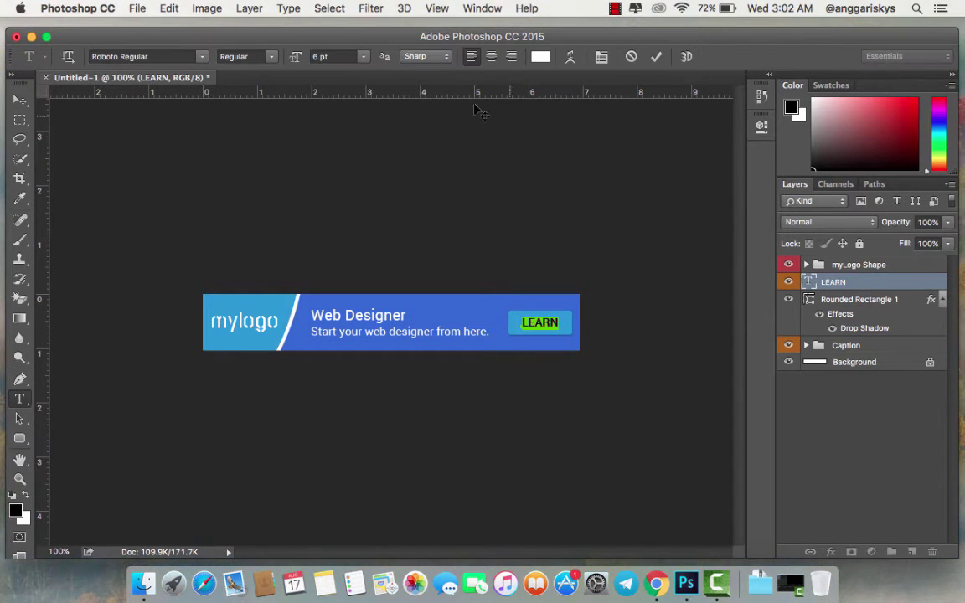
pyautogui.click(249, 57)
pyautogui.click(266, 117)
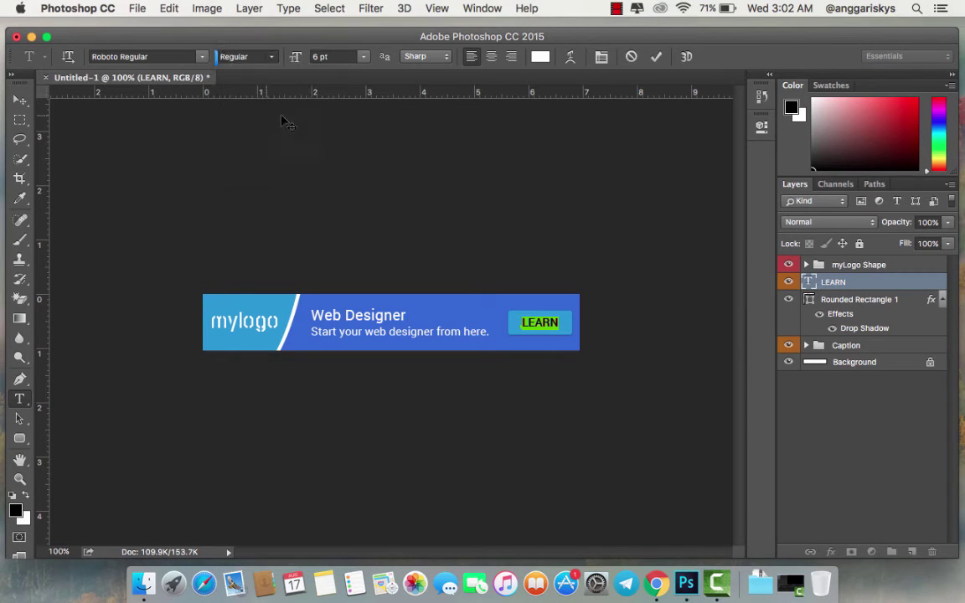
pyautogui.click(656, 56)
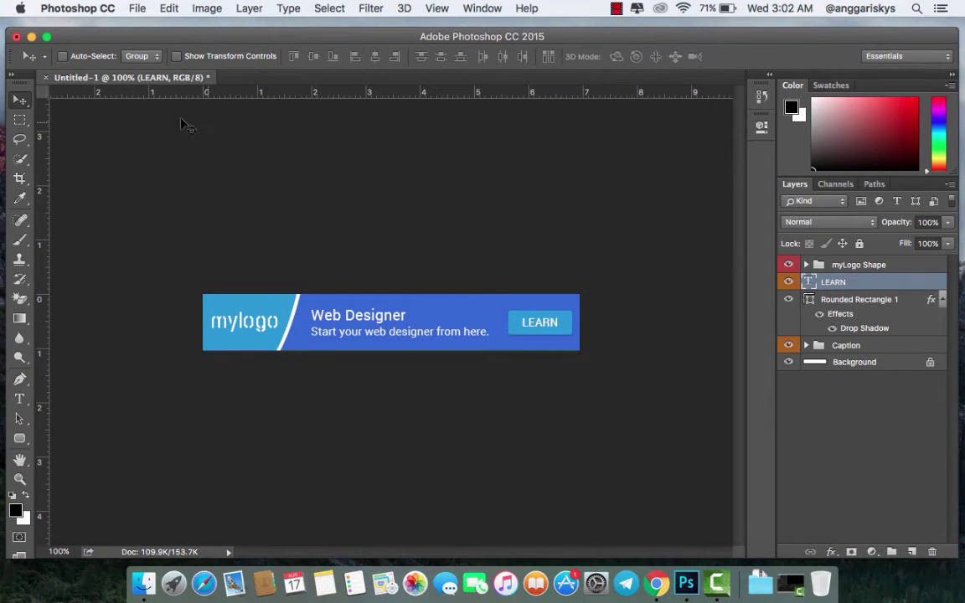
pyautogui.keyDown('super'); pyautogui.click(844, 300); pyautogui.keyUp('super')
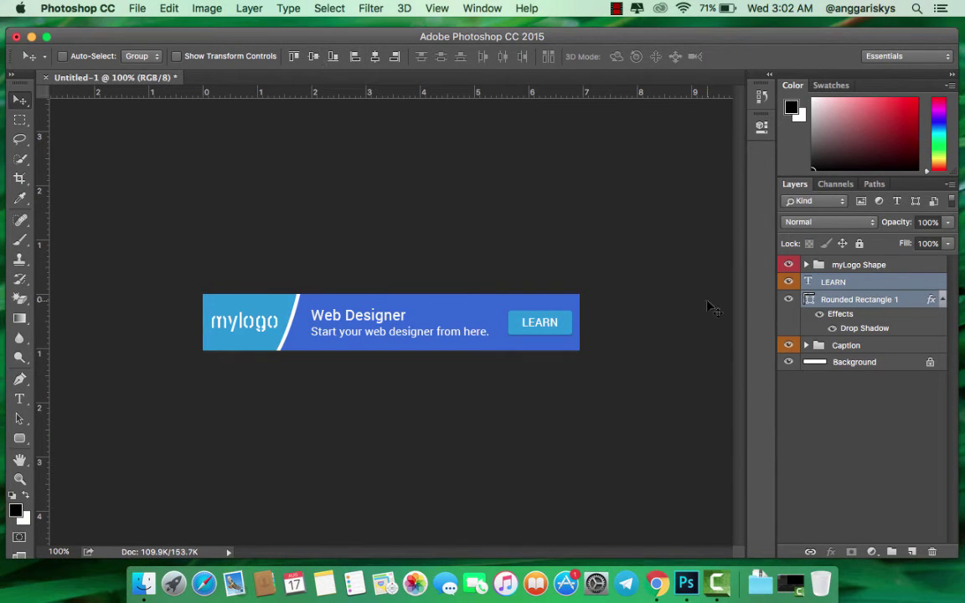
# Step: Group LEARN with the button rectangle and name the group 'button Learn'
pyautogui.press('super+g')
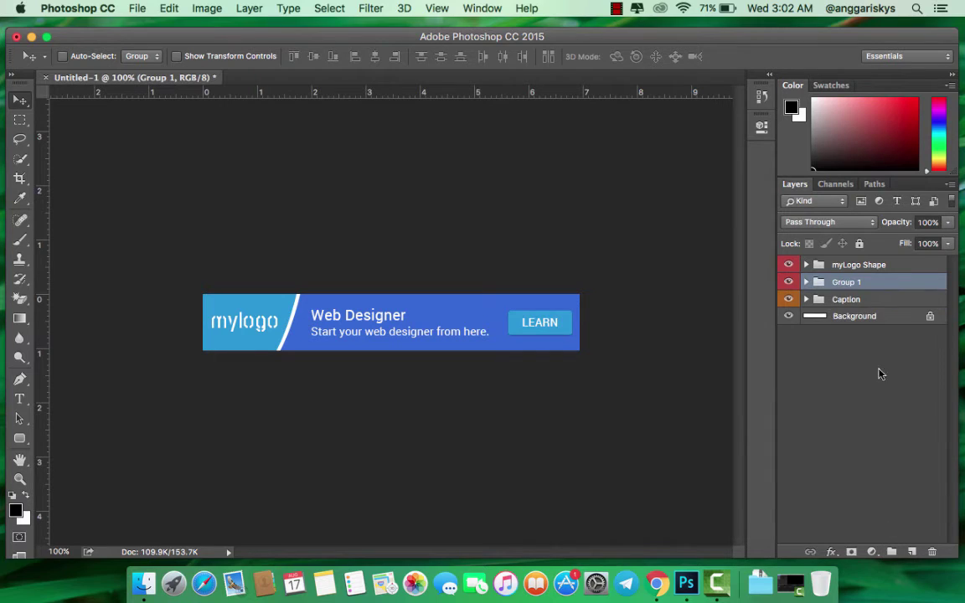
pyautogui.doubleClick(848, 283)
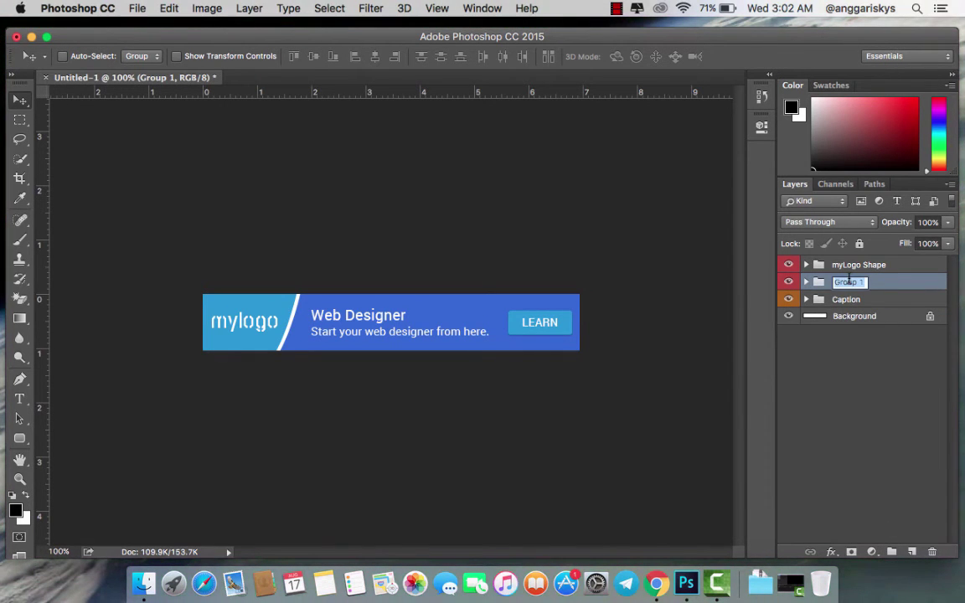
pyautogui.write('button L')
pyautogui.write('earn')
pyautogui.press('Return')
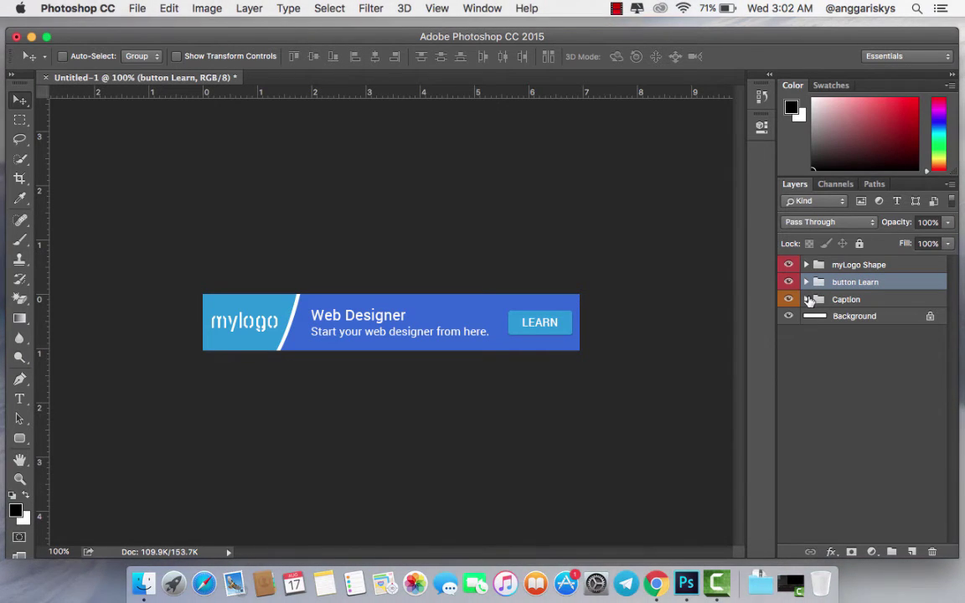
# Step: Check the group's visibility, then give button Learn a green colour label
pyautogui.click(807, 300)
pyautogui.click(807, 300)
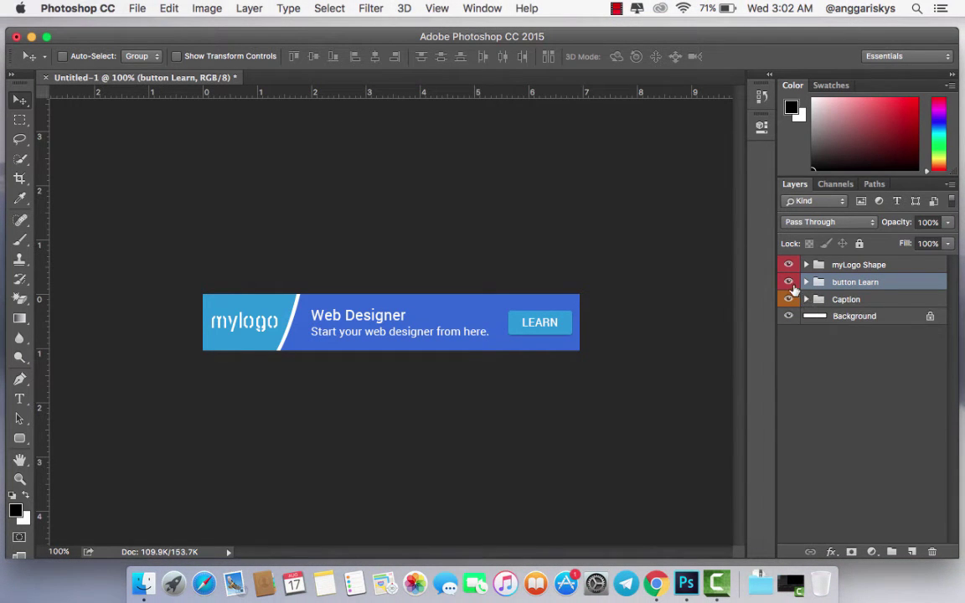
pyautogui.click(793, 285)
pyautogui.click(793, 284)
pyautogui.click(792, 284)
pyautogui.click(789, 281)
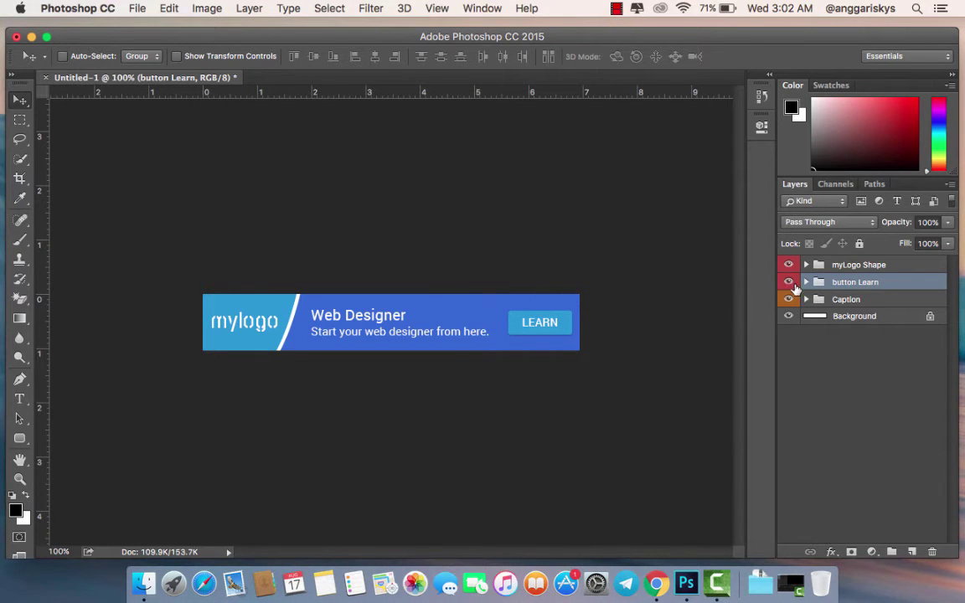
pyautogui.rightClick(793, 285)
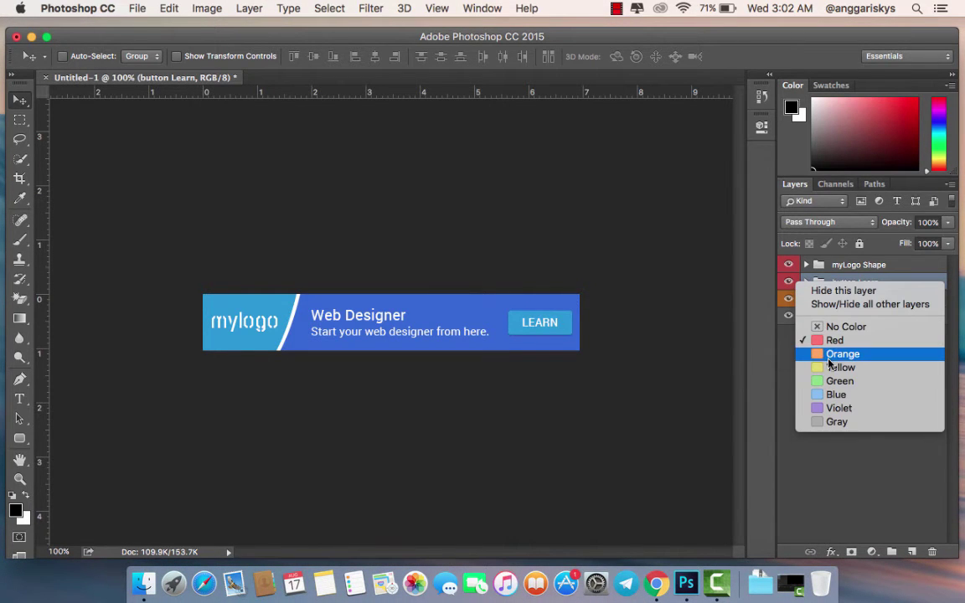
pyautogui.click(834, 381)
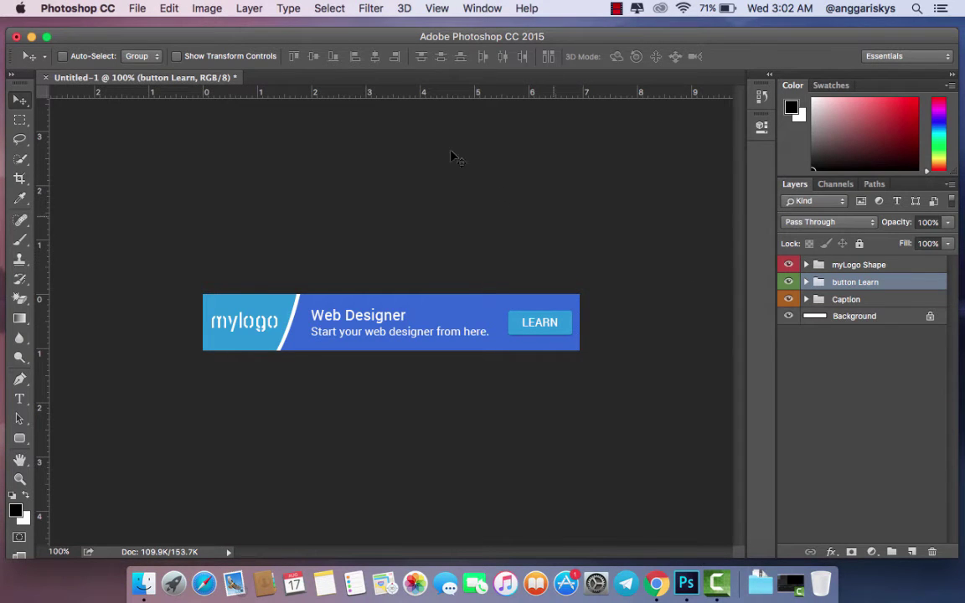
# Step: Create a video timeline in an enlarged Timeline panel and expand the Caption track
pyautogui.click(475, 10)
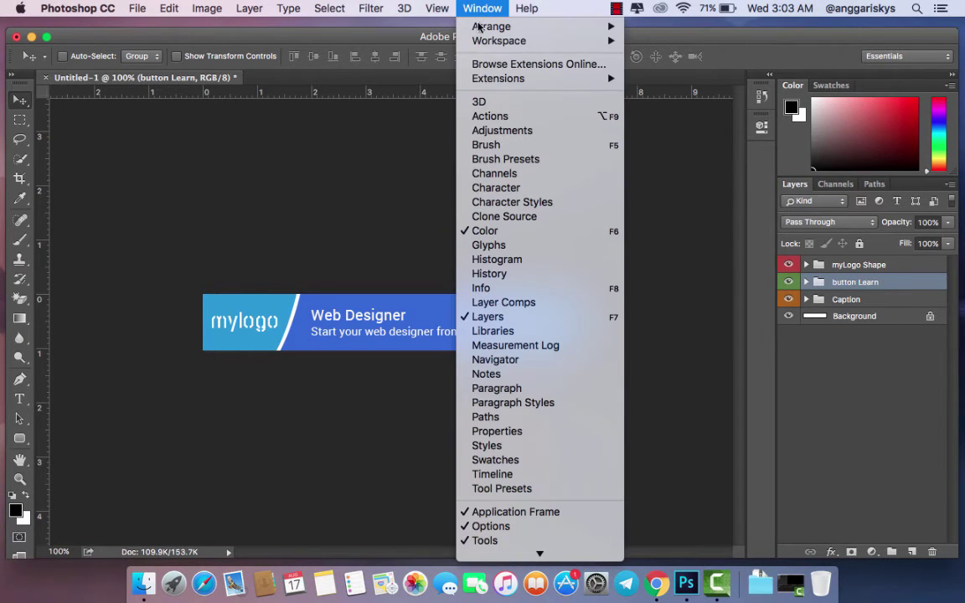
pyautogui.click(496, 476)
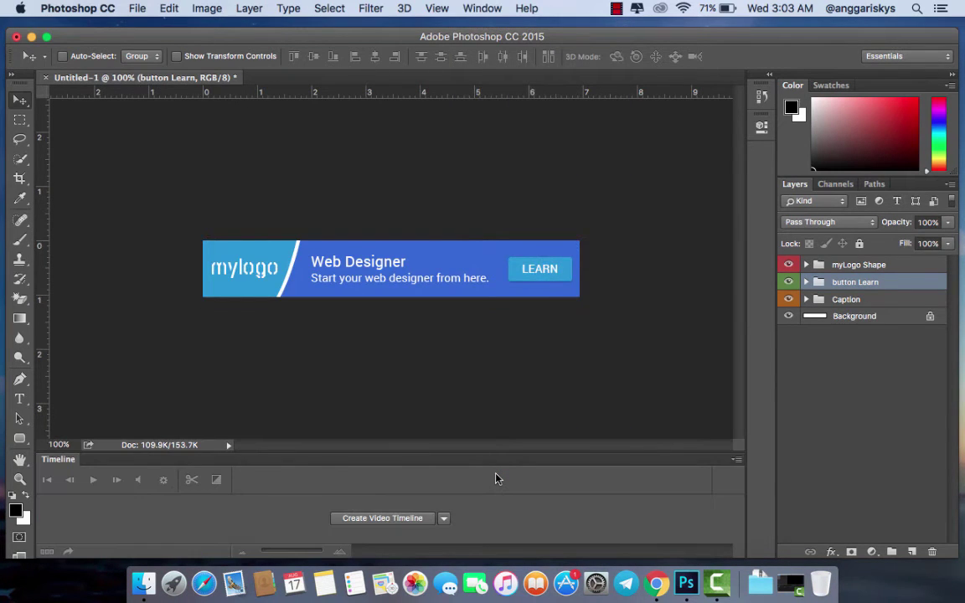
pyautogui.click(410, 518)
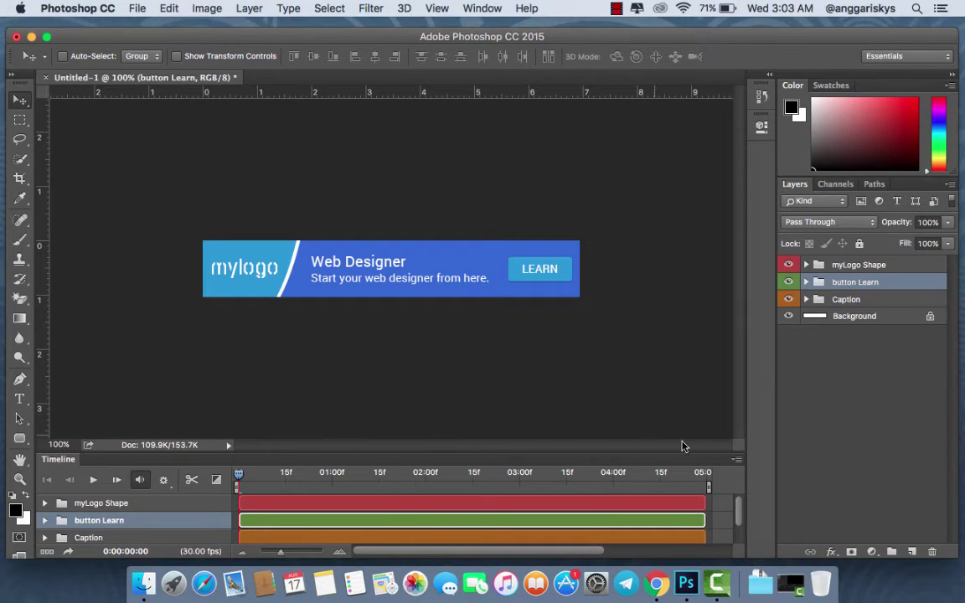
pyautogui.moveTo(736, 458); pyautogui.dragTo(693, 312)
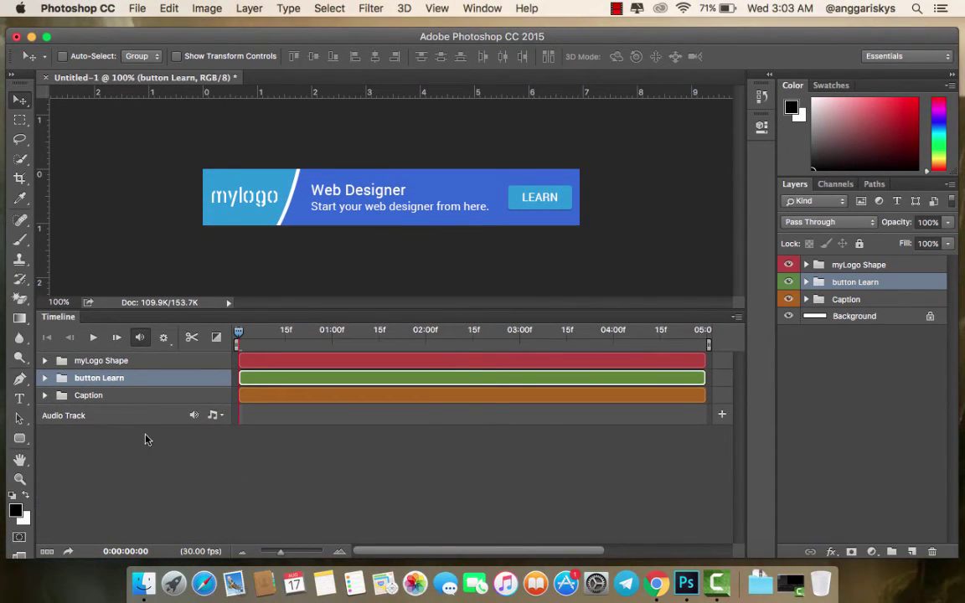
pyautogui.click(45, 395)
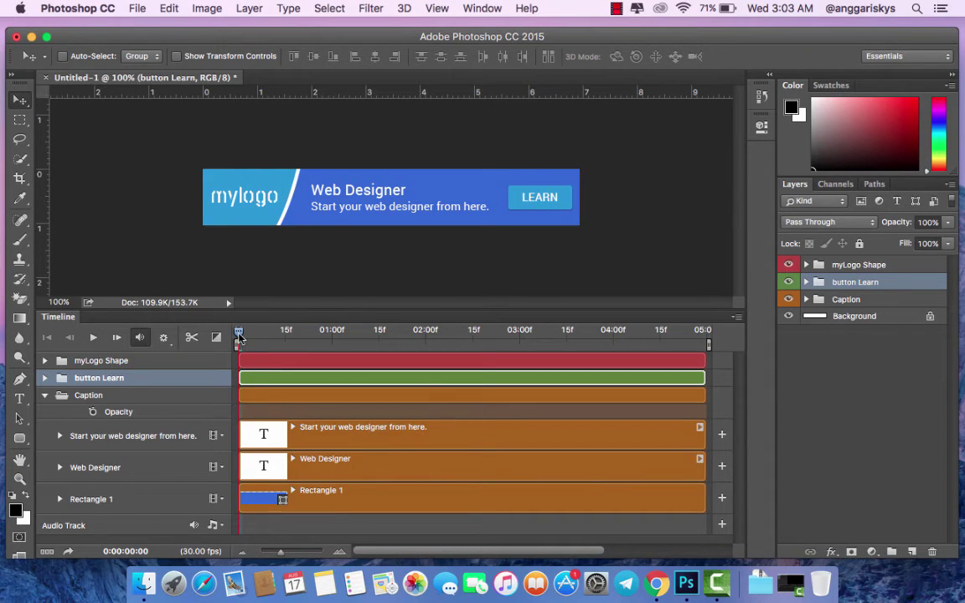
pyautogui.moveTo(239, 334)
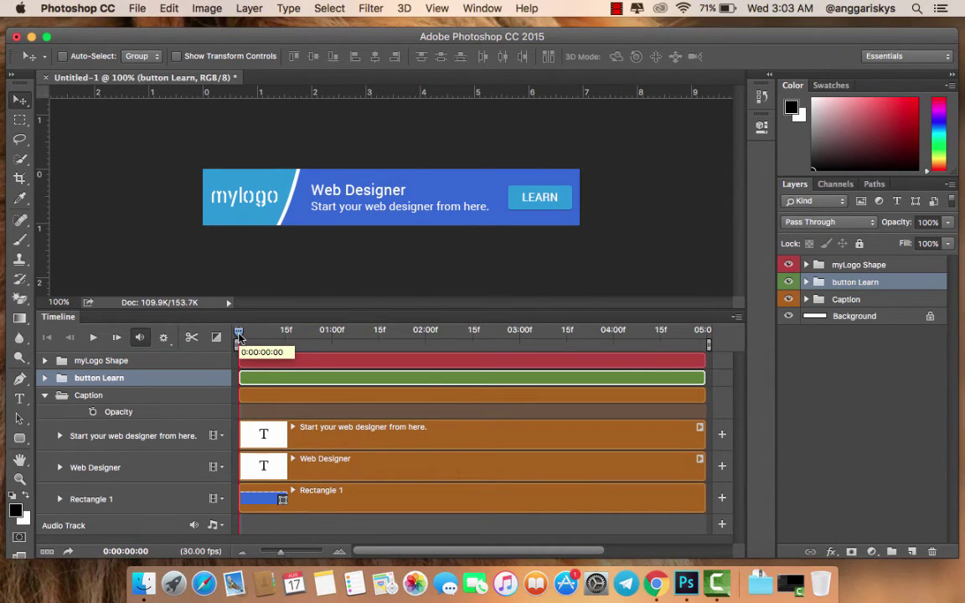
# Step: Make the tagline and Web Designer clips start at 00:09, then preview
pyautogui.moveTo(239, 336); pyautogui.dragTo(266, 336)
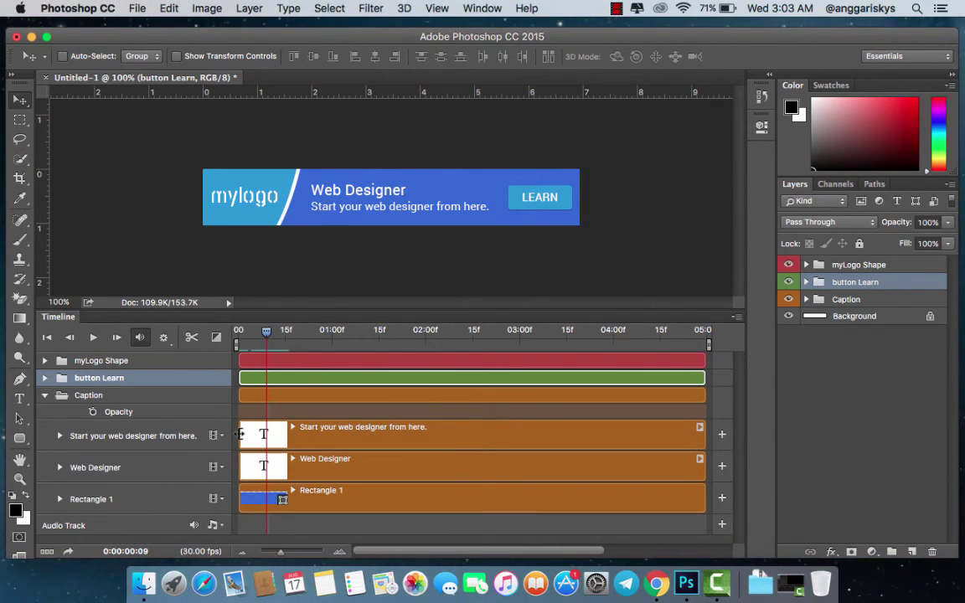
pyautogui.moveTo(240, 433); pyautogui.dragTo(267, 431)
pyautogui.moveTo(240, 467); pyautogui.dragTo(265, 468)
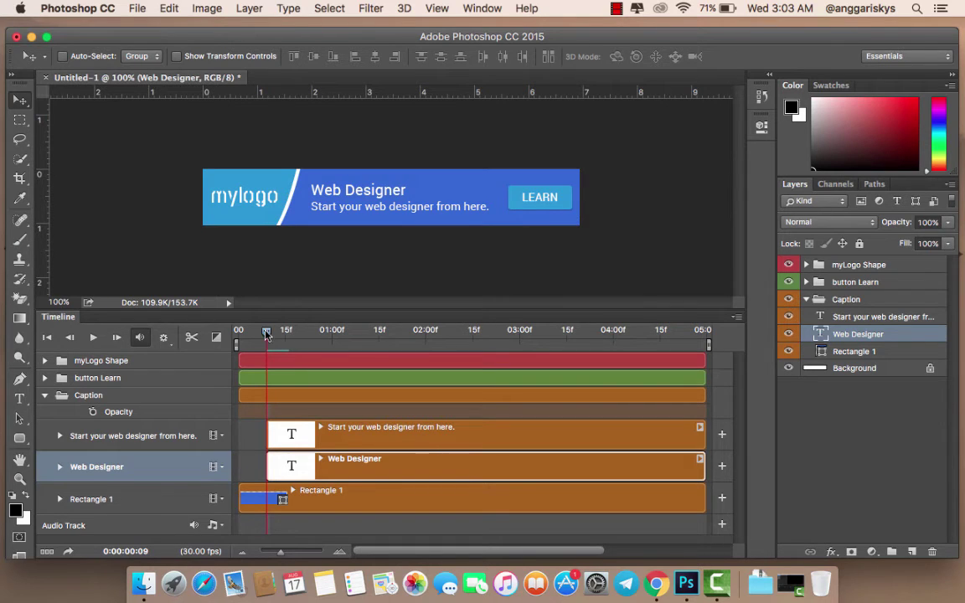
pyautogui.click(93, 337)
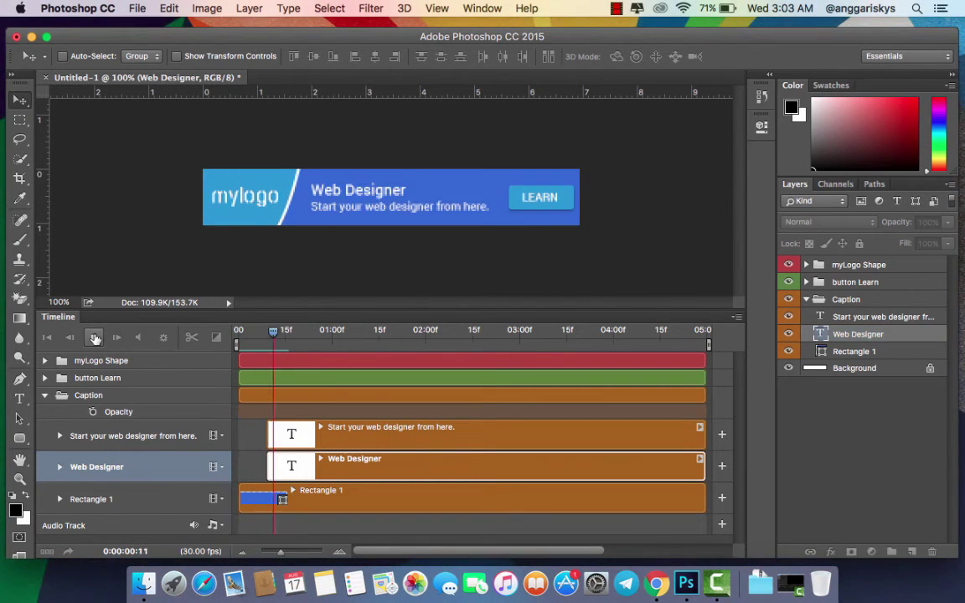
pyautogui.click(93, 336)
# Step: Give the tagline clip a transition lasting 3 s
pyautogui.click(295, 439)
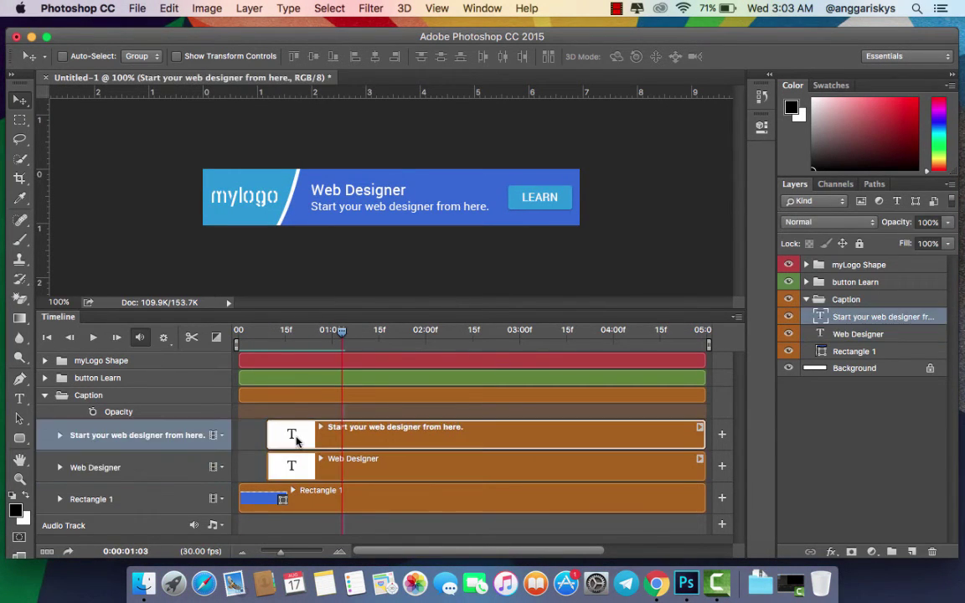
pyautogui.click(217, 338)
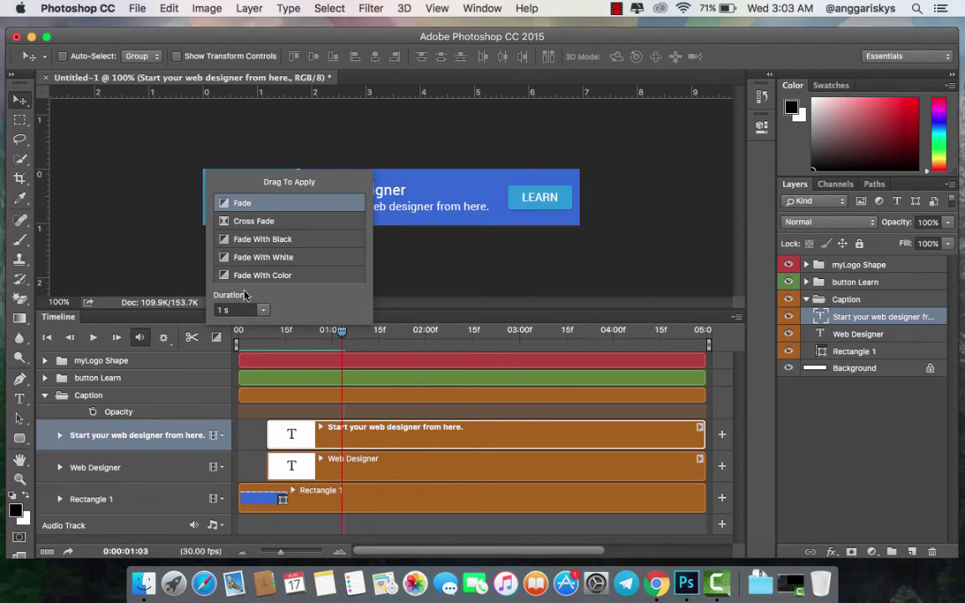
pyautogui.click(262, 312)
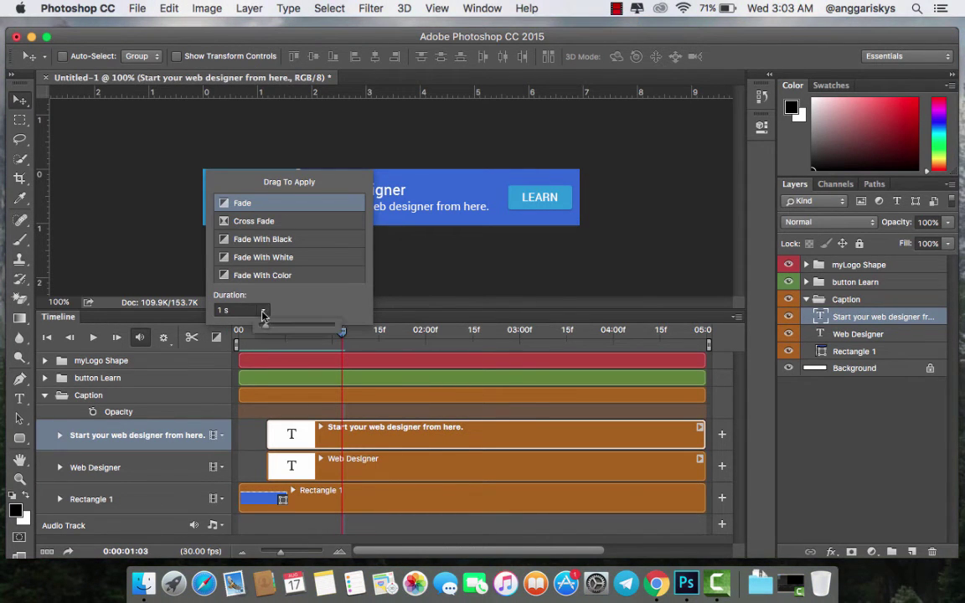
pyautogui.click(262, 312)
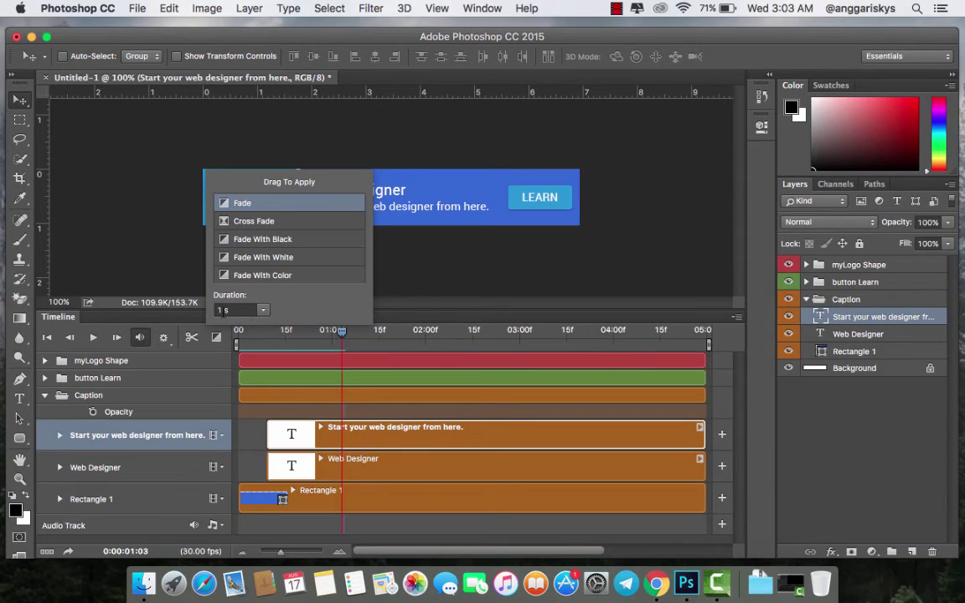
pyautogui.click(235, 310)
pyautogui.write('3')
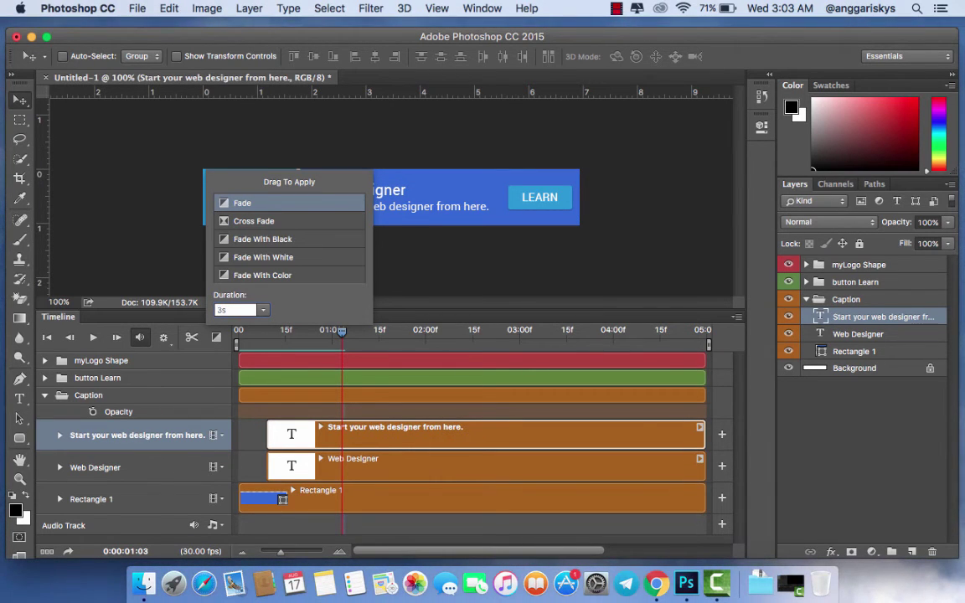
pyautogui.click(282, 499)
# Step: Check the Web Designer clip's transitions and preview the animation from the start
pyautogui.click(320, 465)
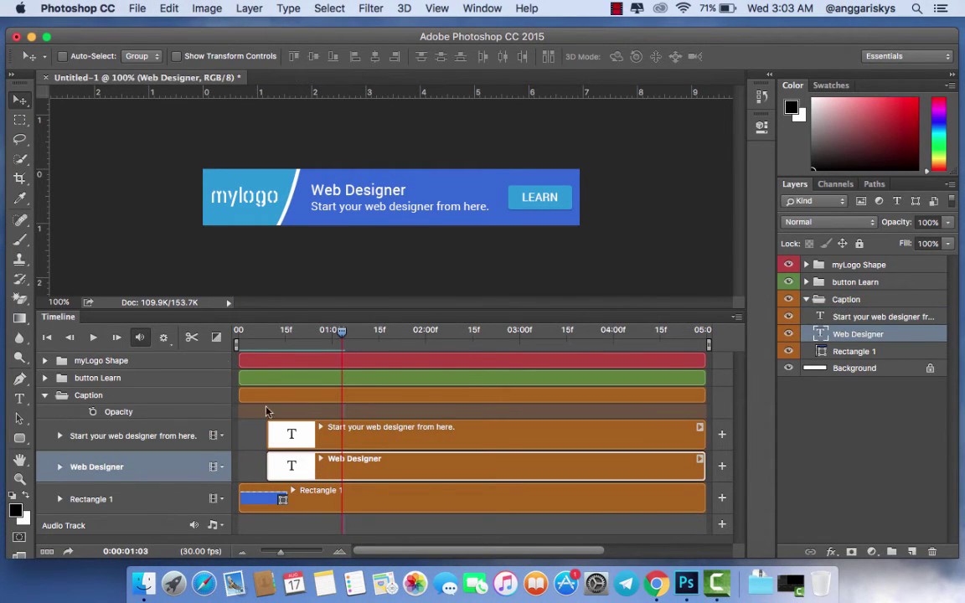
pyautogui.click(217, 337)
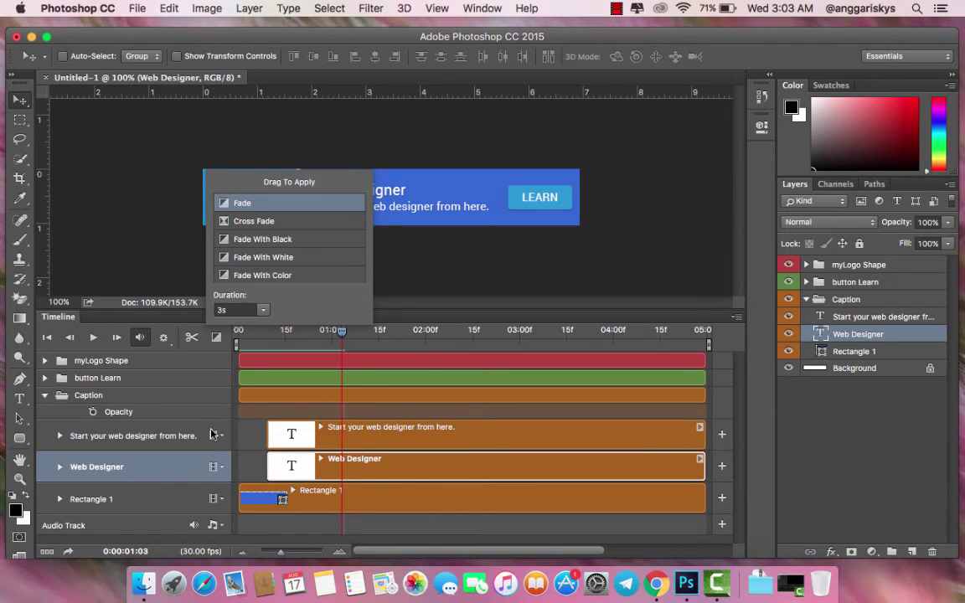
pyautogui.click(217, 337)
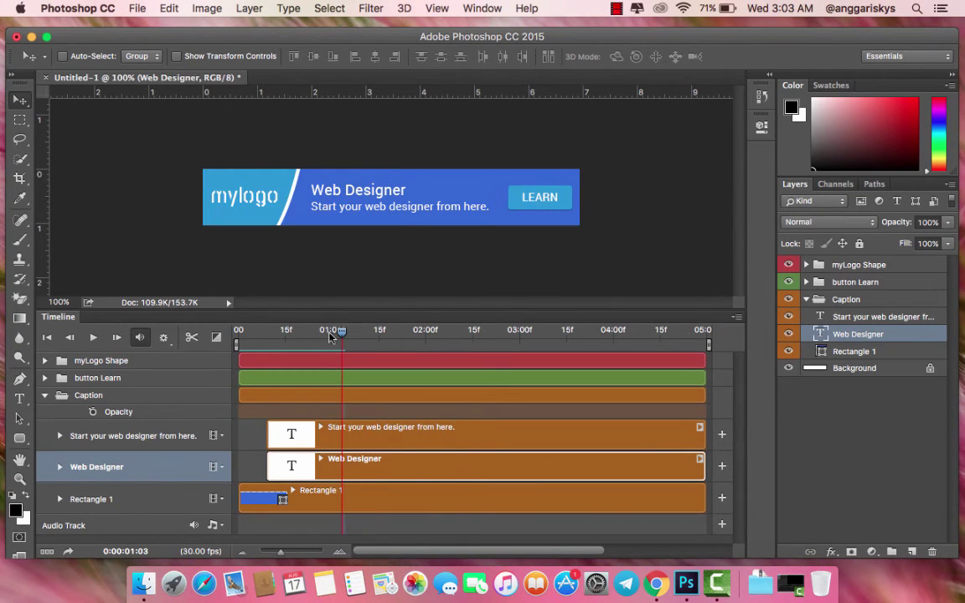
pyautogui.moveTo(342, 336); pyautogui.dragTo(185, 344)
pyautogui.press('space')
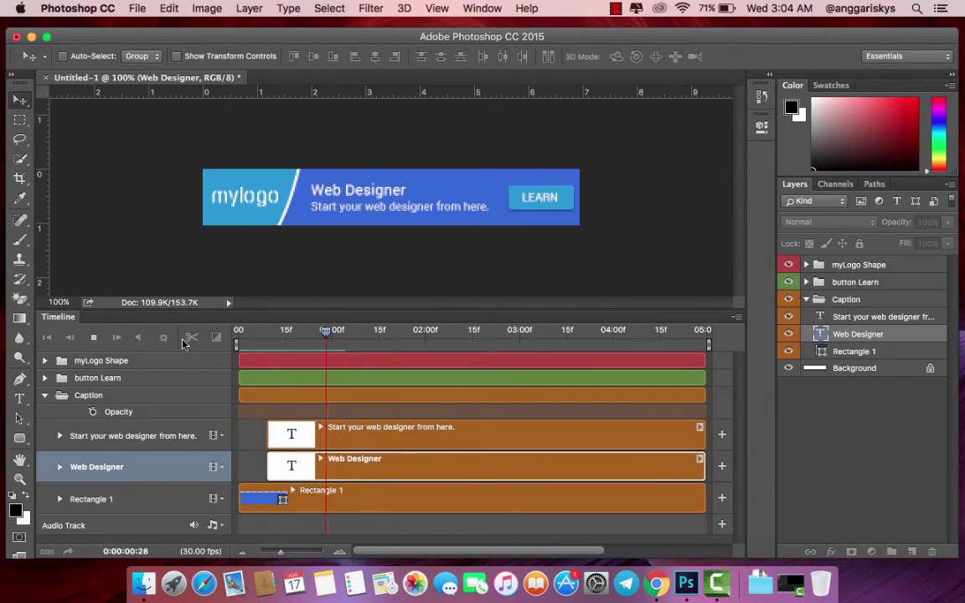
pyautogui.press('space')
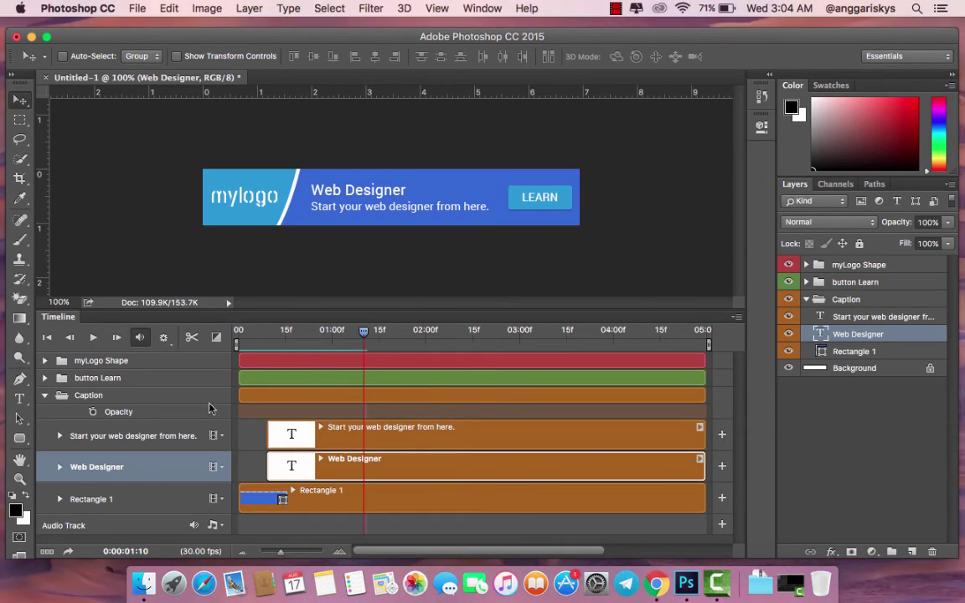
# Step: Delay the button Learn, LEARN and Rounded Rectangle 1 clips to start around 01:10
pyautogui.click(45, 395)
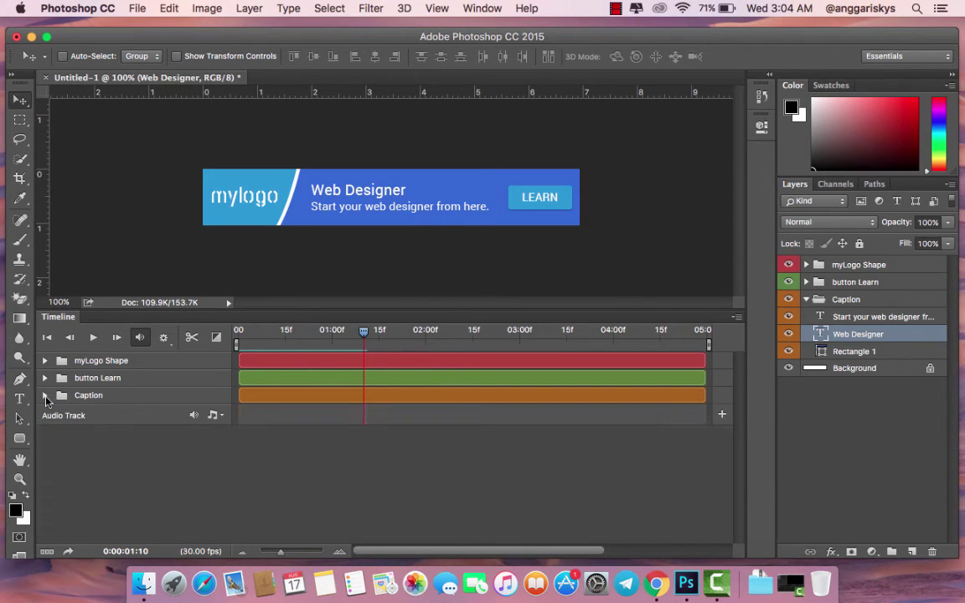
pyautogui.moveTo(241, 381)
pyautogui.mouseDown()
pyautogui.moveTo(365, 381)
pyautogui.moveTo(339, 343)
pyautogui.mouseUp()
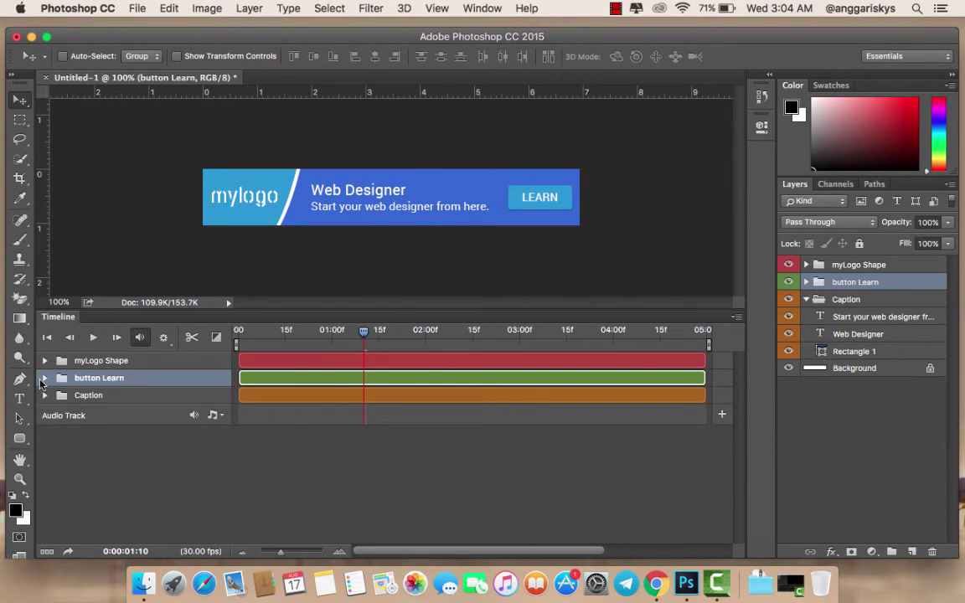
pyautogui.click(45, 378)
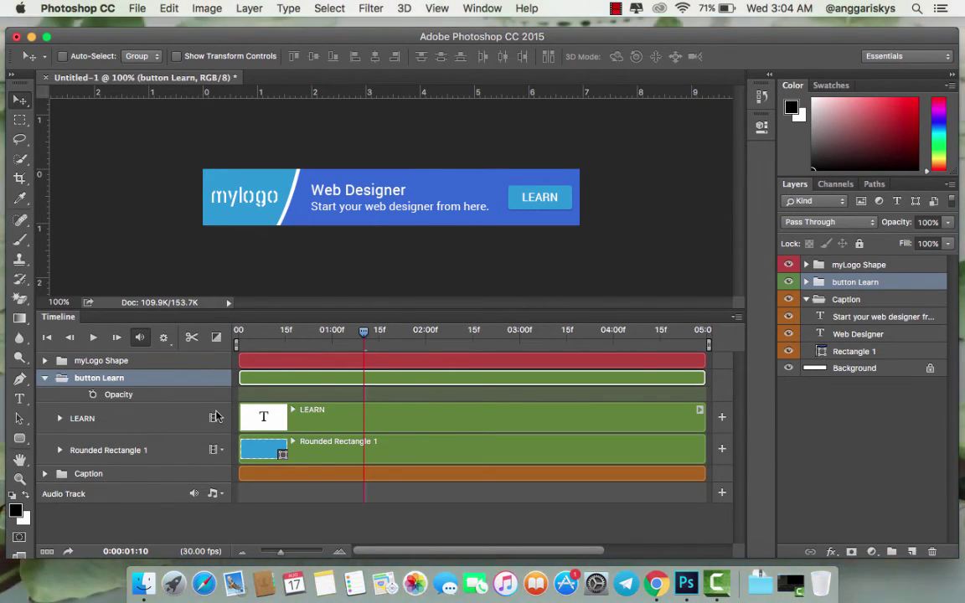
pyautogui.moveTo(242, 417); pyautogui.dragTo(364, 417)
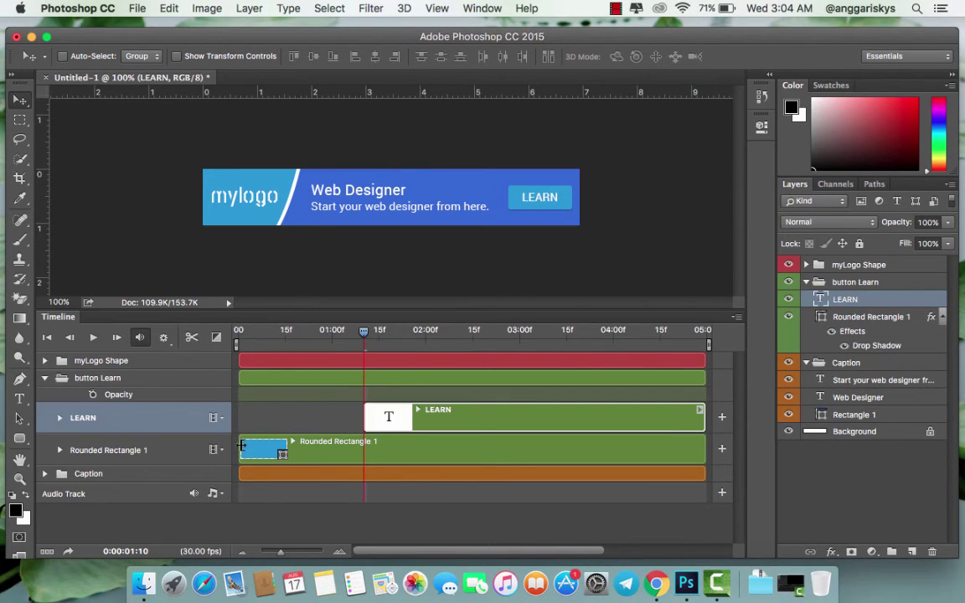
pyautogui.moveTo(242, 449); pyautogui.dragTo(364, 448)
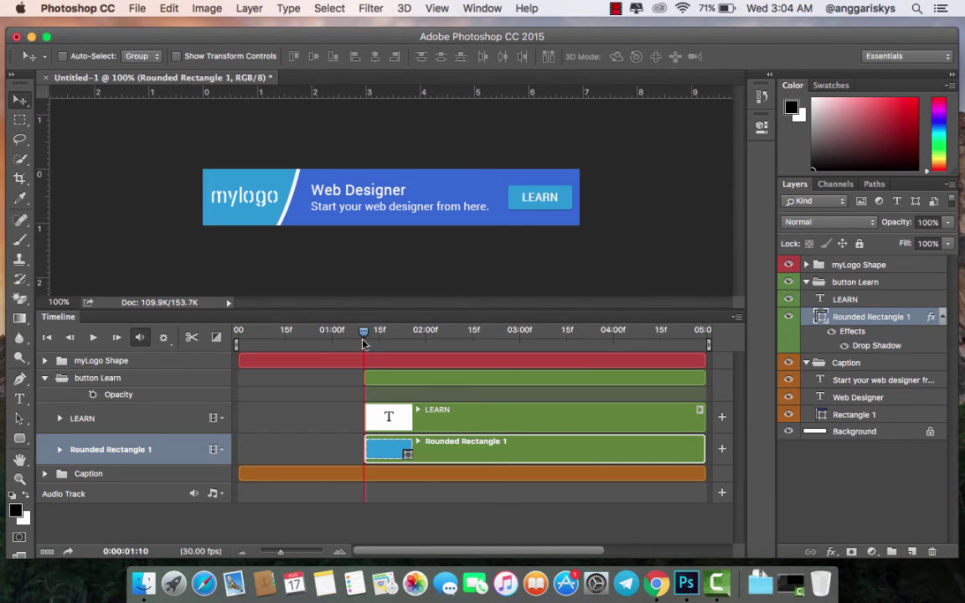
# Step: Preview the animation from the start and end it around 02:20
pyautogui.moveTo(364, 333); pyautogui.dragTo(214, 306)
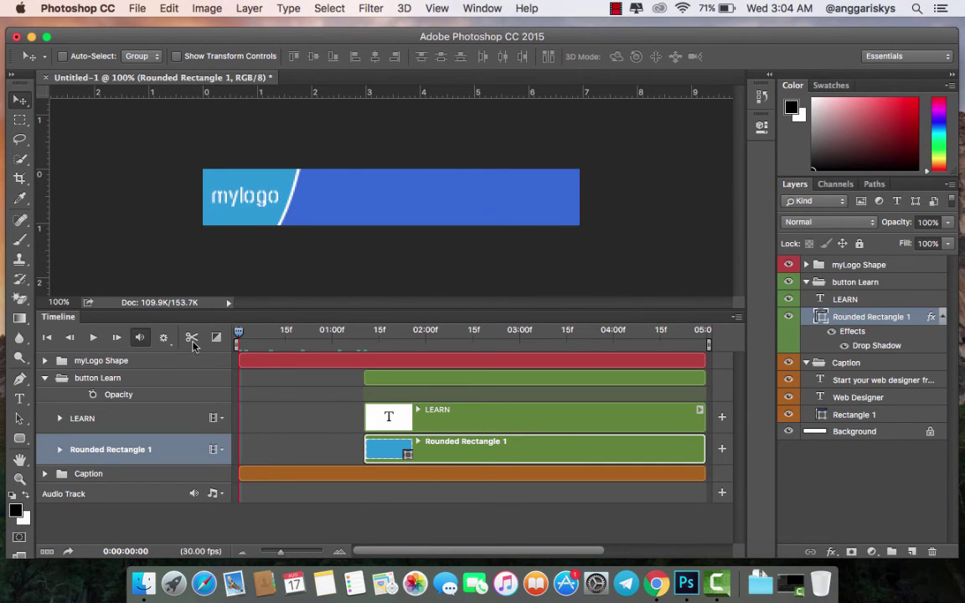
pyautogui.click(192, 338)
pyautogui.press('space')
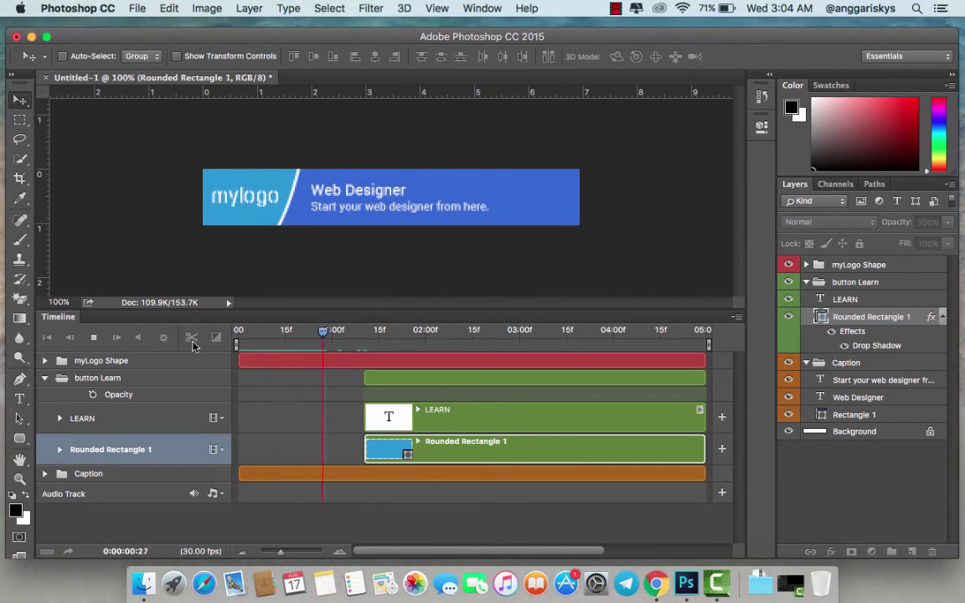
pyautogui.press('space')
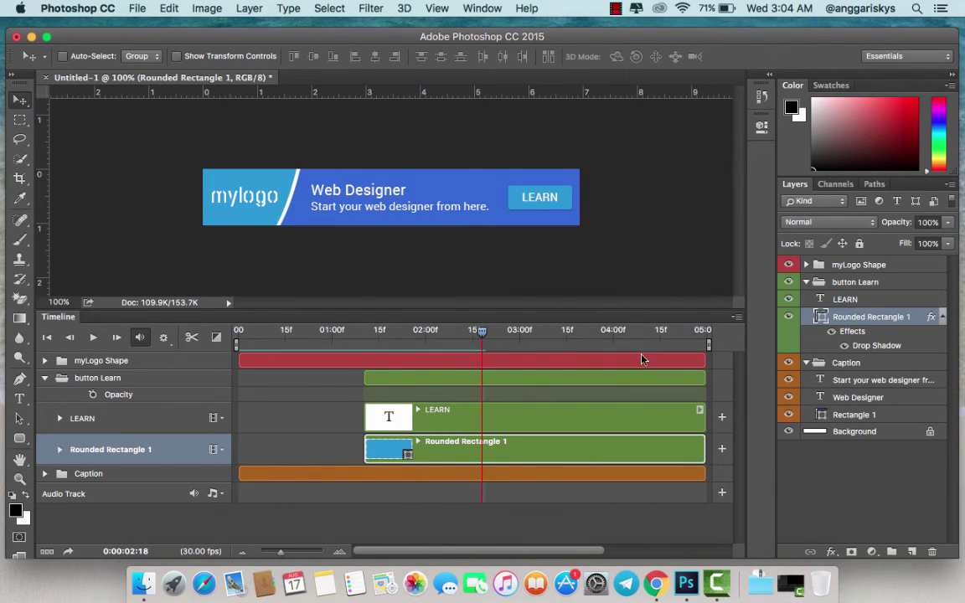
pyautogui.moveTo(708, 344)
pyautogui.mouseDown()
pyautogui.moveTo(496, 344)
pyautogui.moveTo(486, 364)
pyautogui.mouseUp()
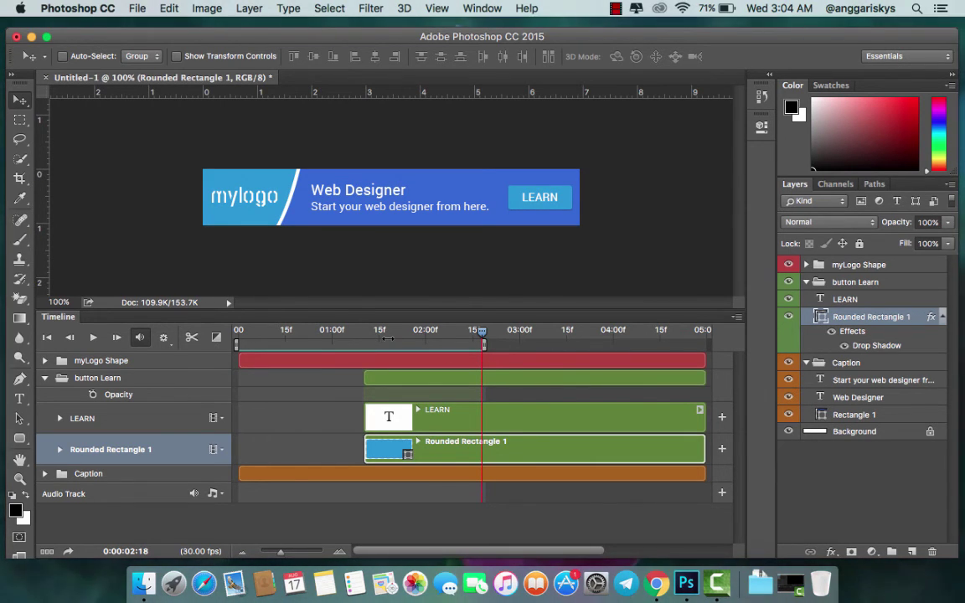
# Step: Play the banner animation preview from the beginning
pyautogui.click(93, 337)
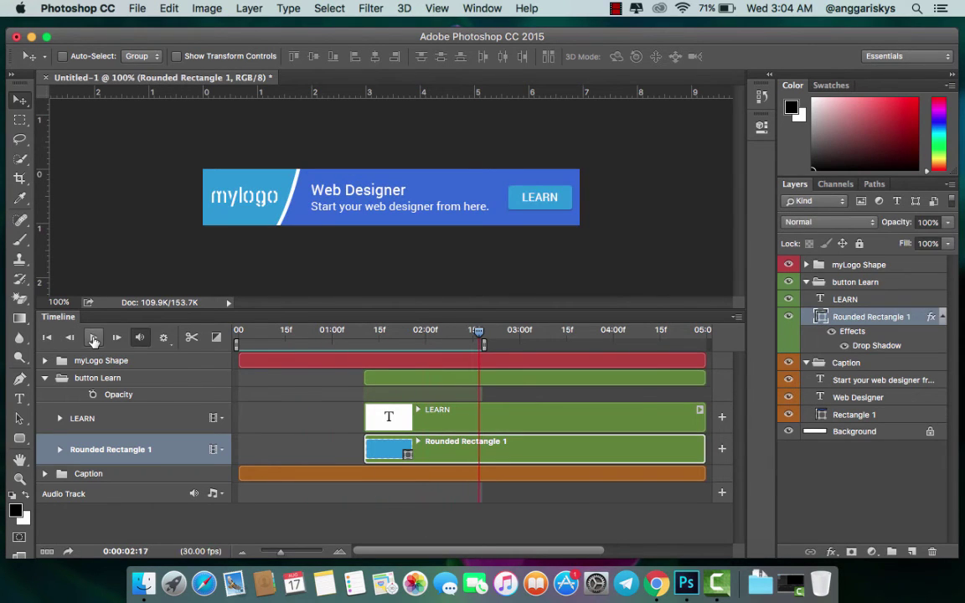
pyautogui.click(93, 337)
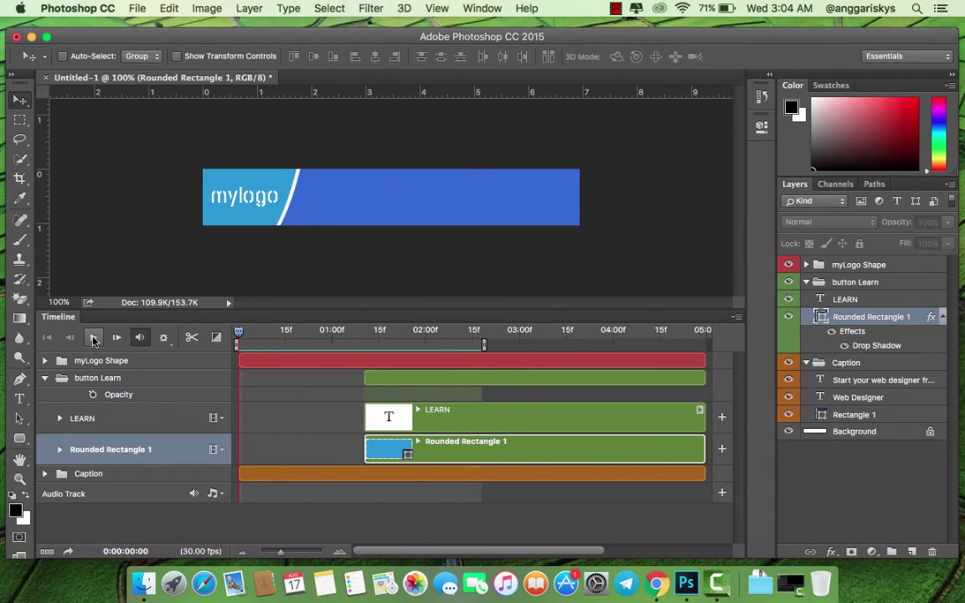
pyautogui.click(93, 337)
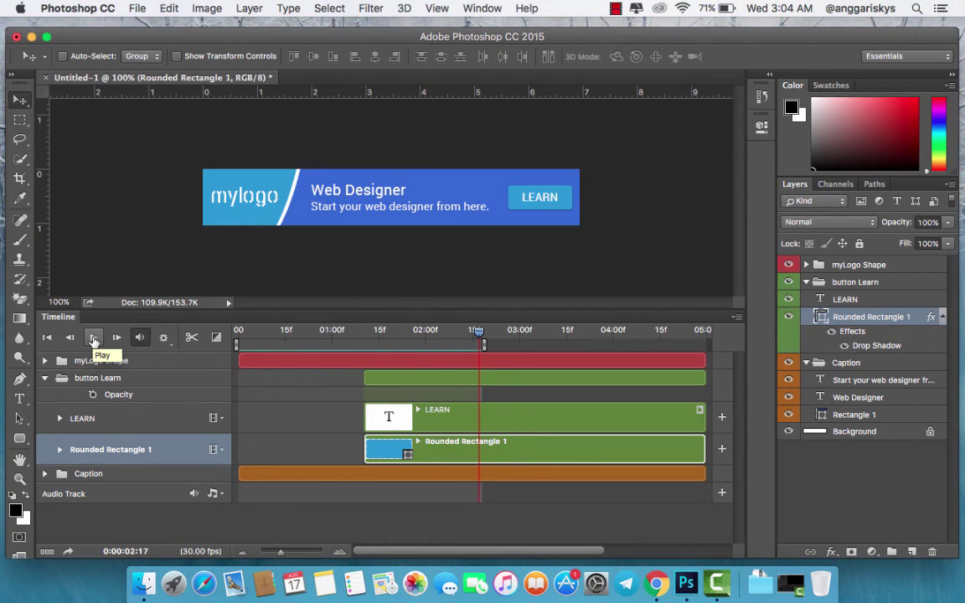
# Step: Set the preview resolution to 100% with Loop Playback on, and play again
pyautogui.click(164, 337)
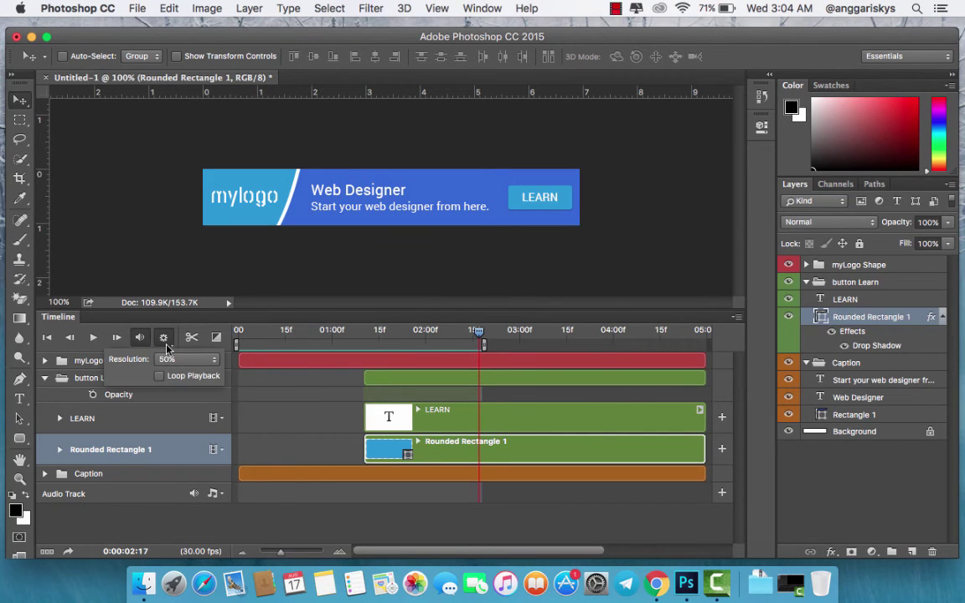
pyautogui.click(169, 360)
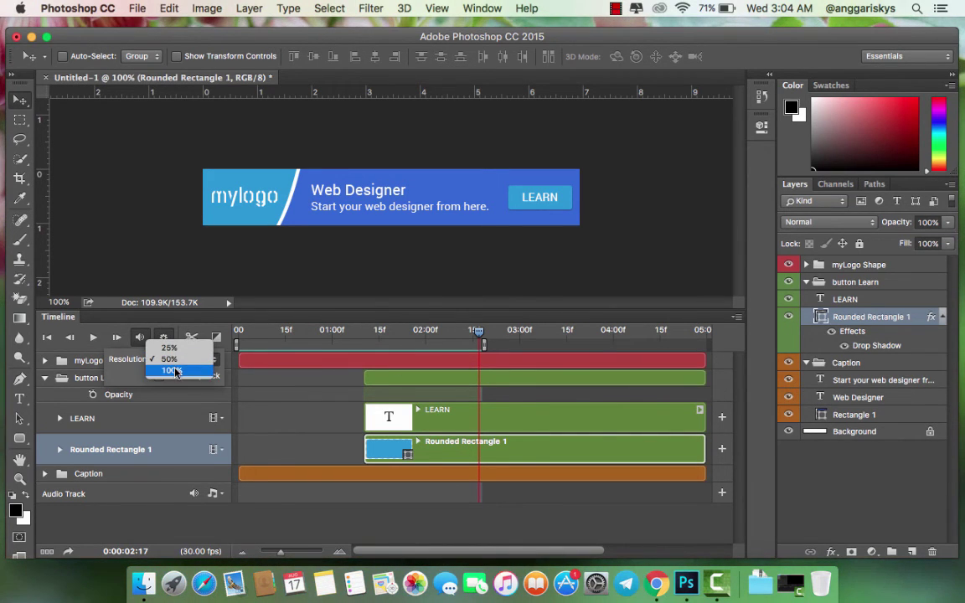
pyautogui.click(174, 371)
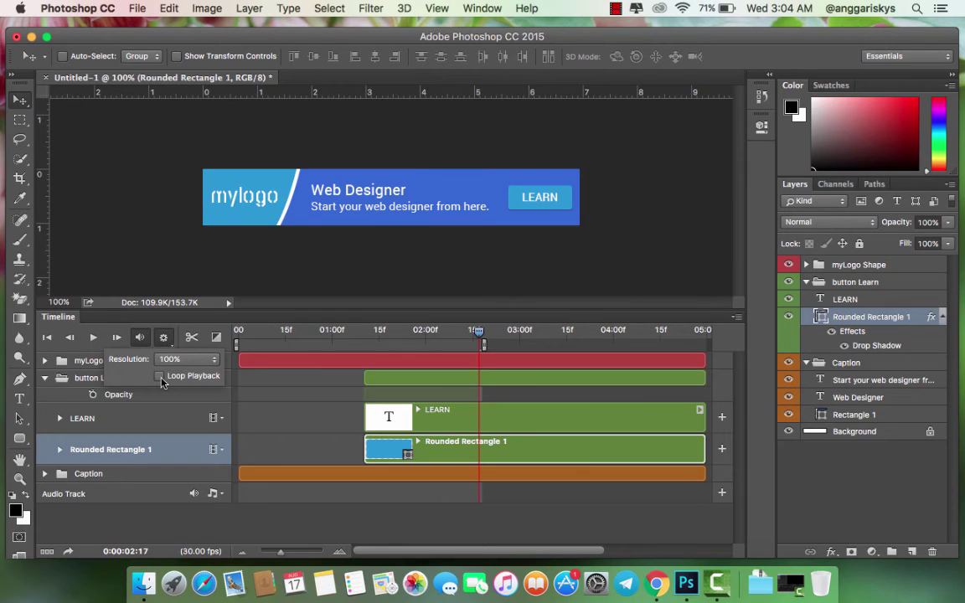
pyautogui.click(160, 377)
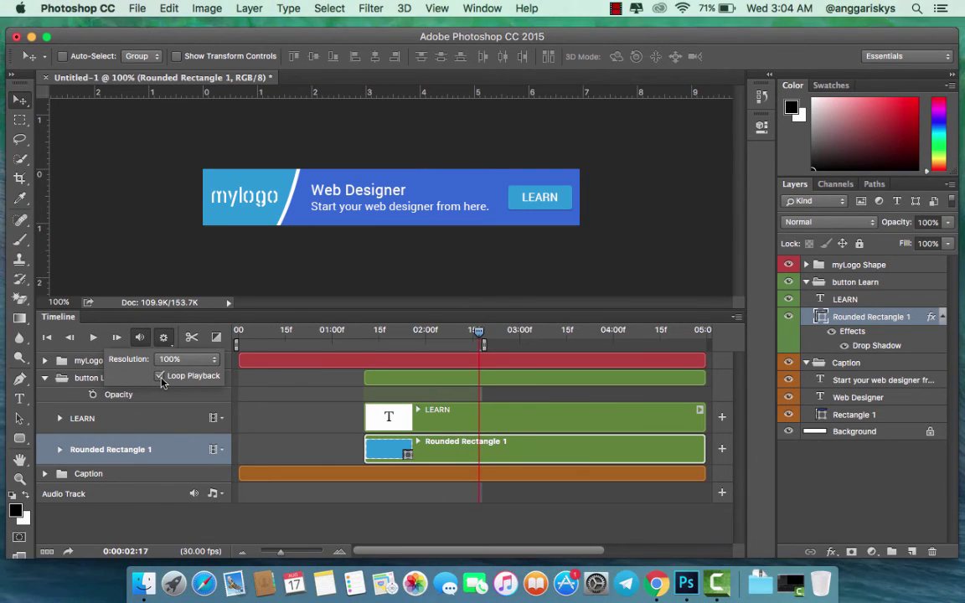
pyautogui.click(93, 337)
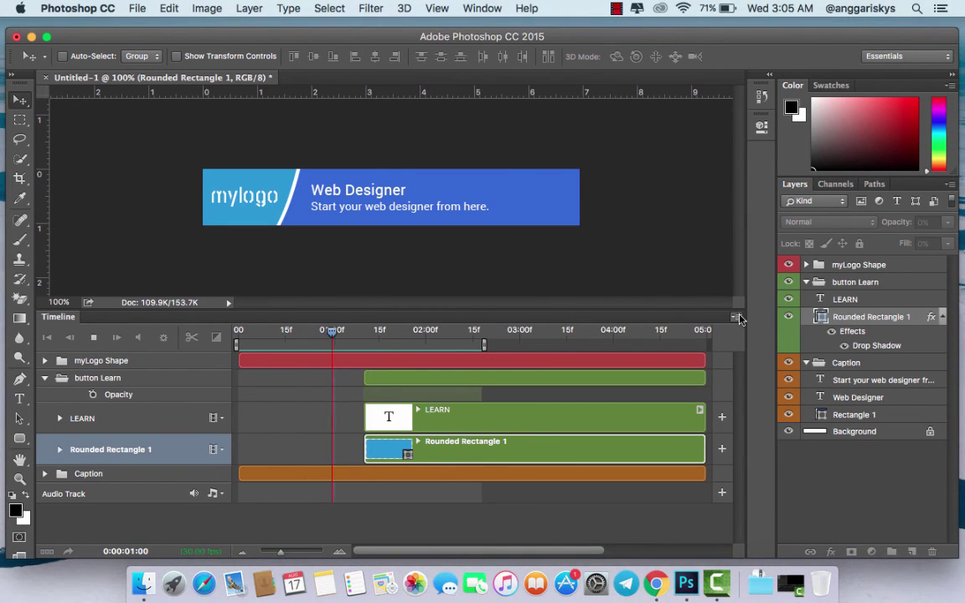
pyautogui.click(736, 317)
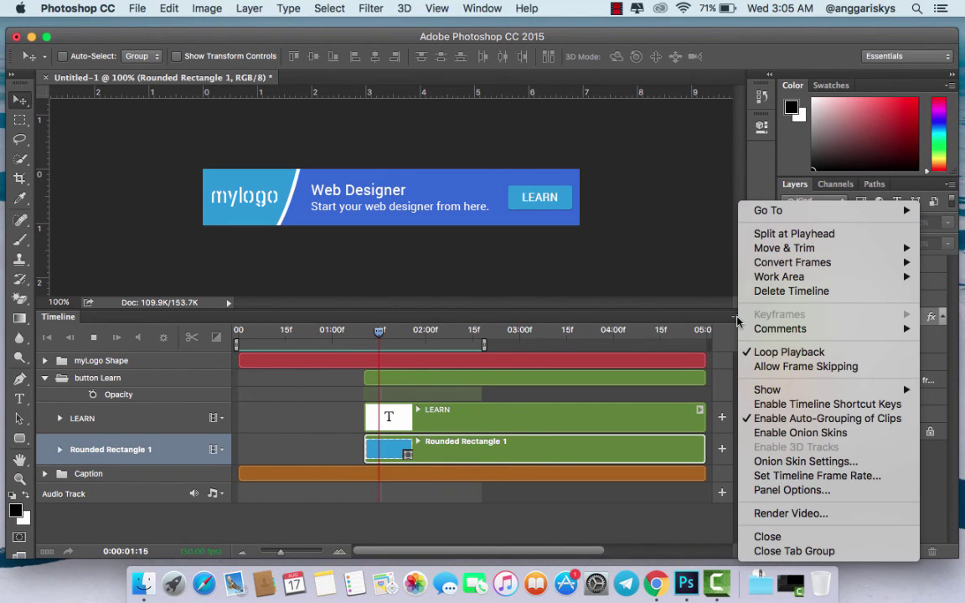
pyautogui.click(764, 491)
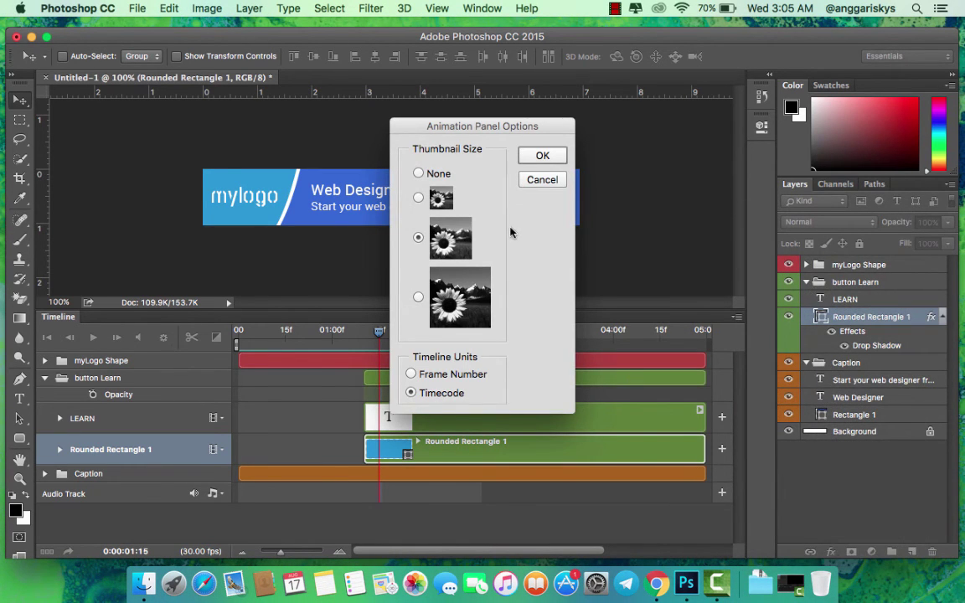
pyautogui.click(540, 180)
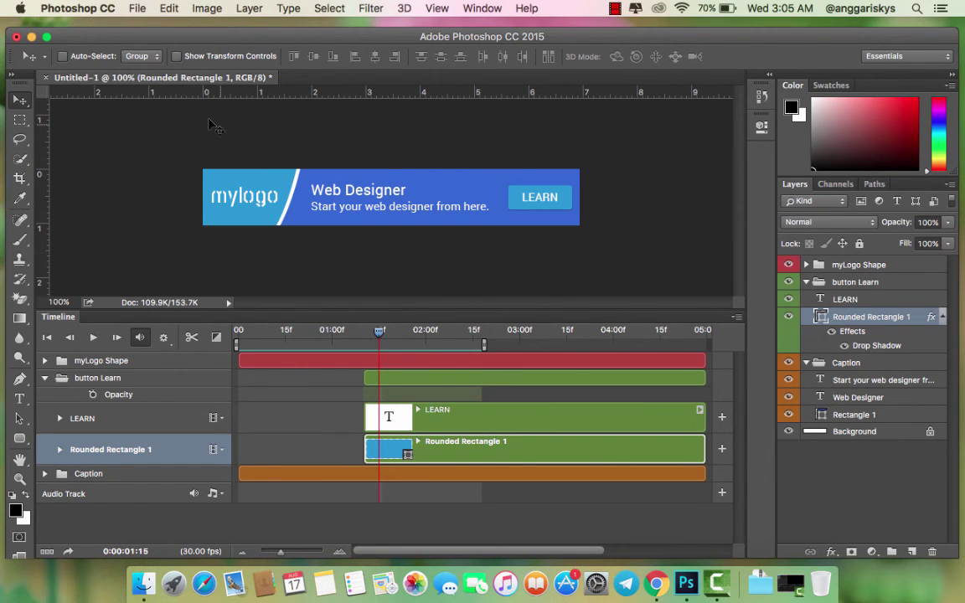
# Step: In Save for Web (Legacy), keep GIF, set looping to Forever, and preview the banner in the browser
pyautogui.click(138, 10)
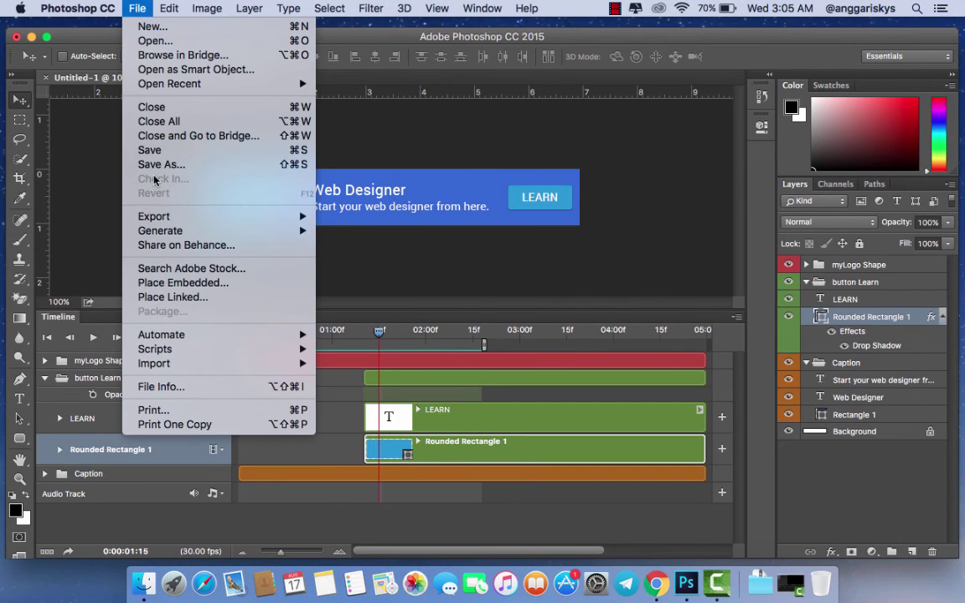
pyautogui.moveTo(154, 217)
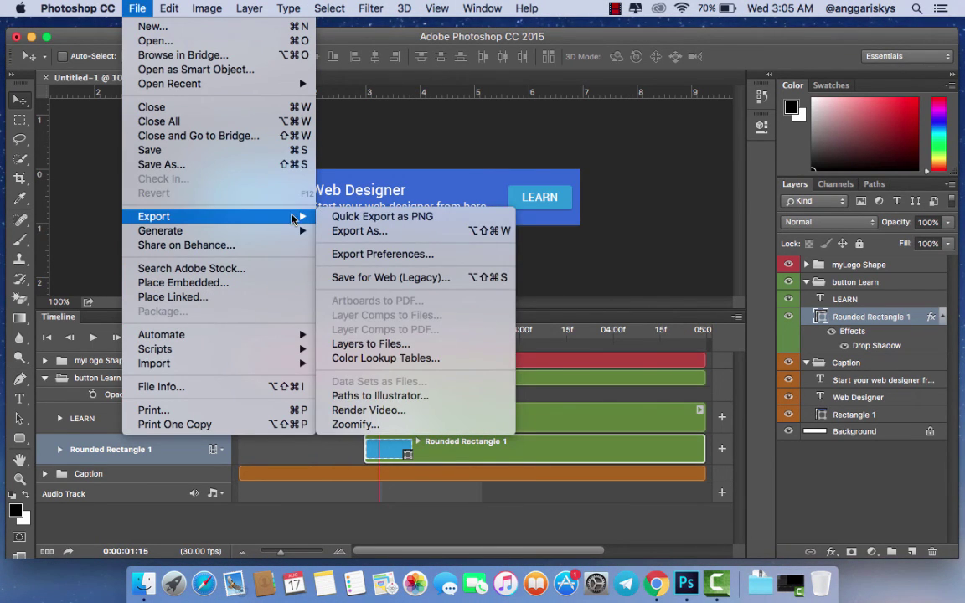
pyautogui.click(374, 278)
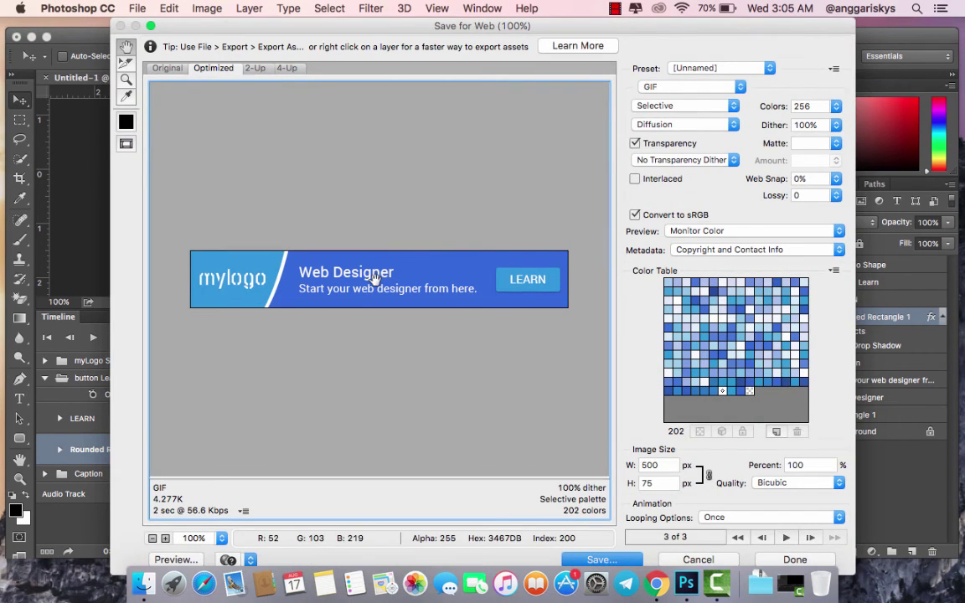
pyautogui.click(659, 89)
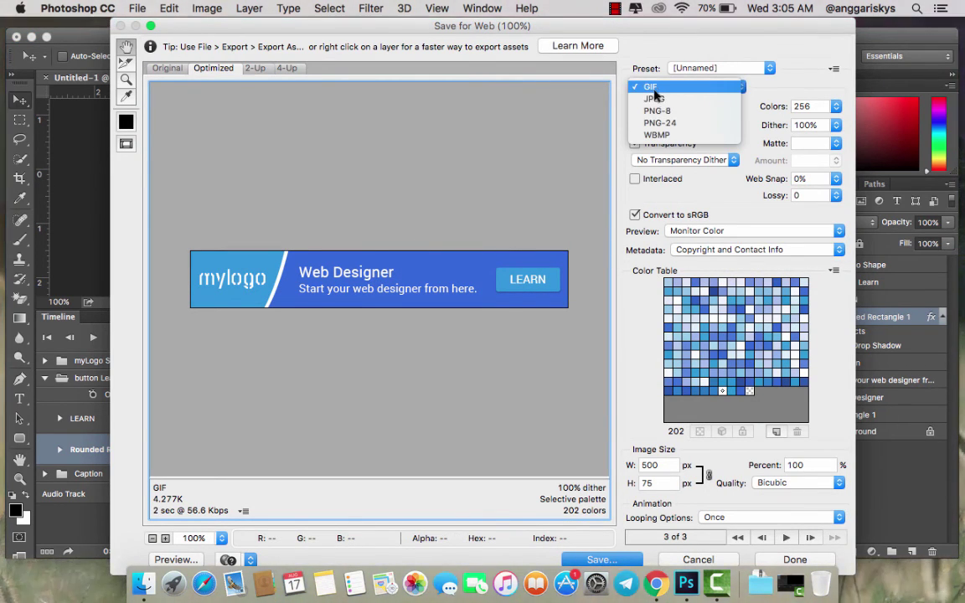
pyautogui.click(656, 91)
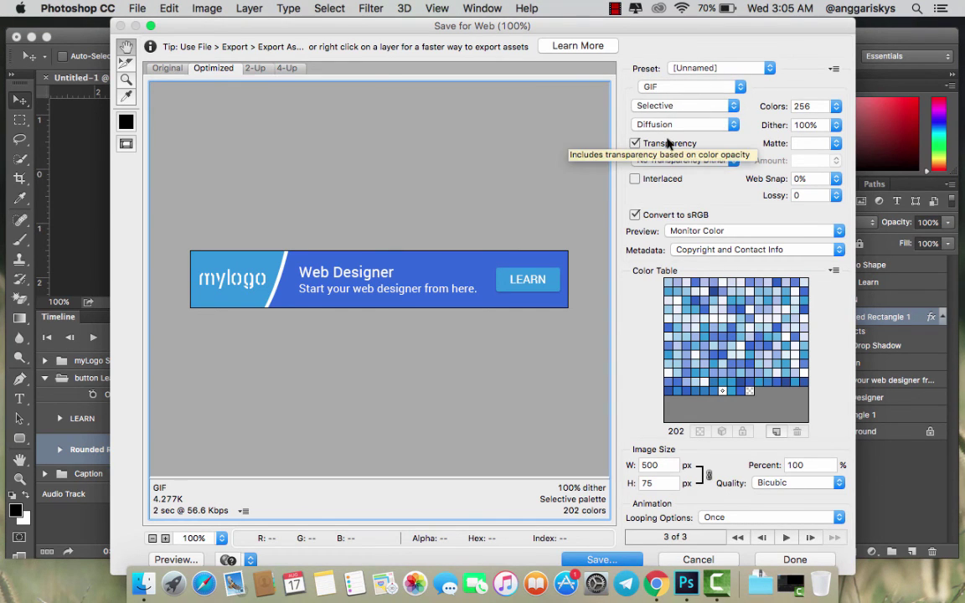
pyautogui.click(725, 519)
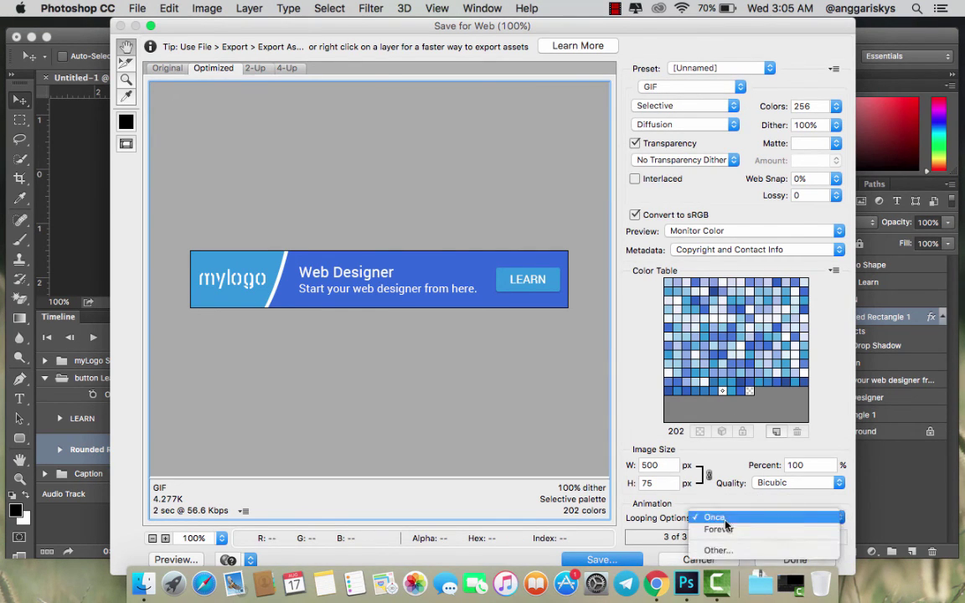
pyautogui.click(769, 533)
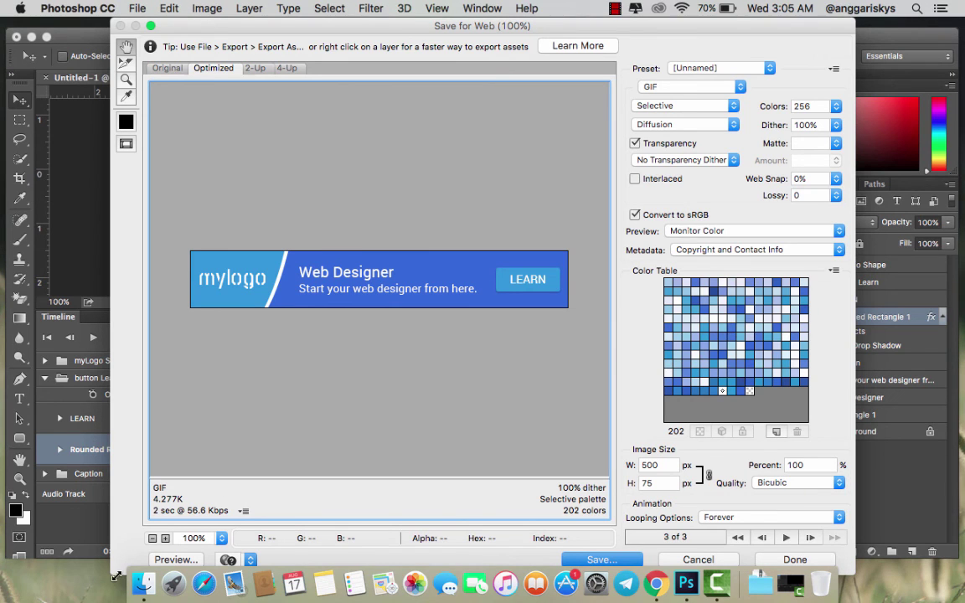
pyautogui.click(175, 559)
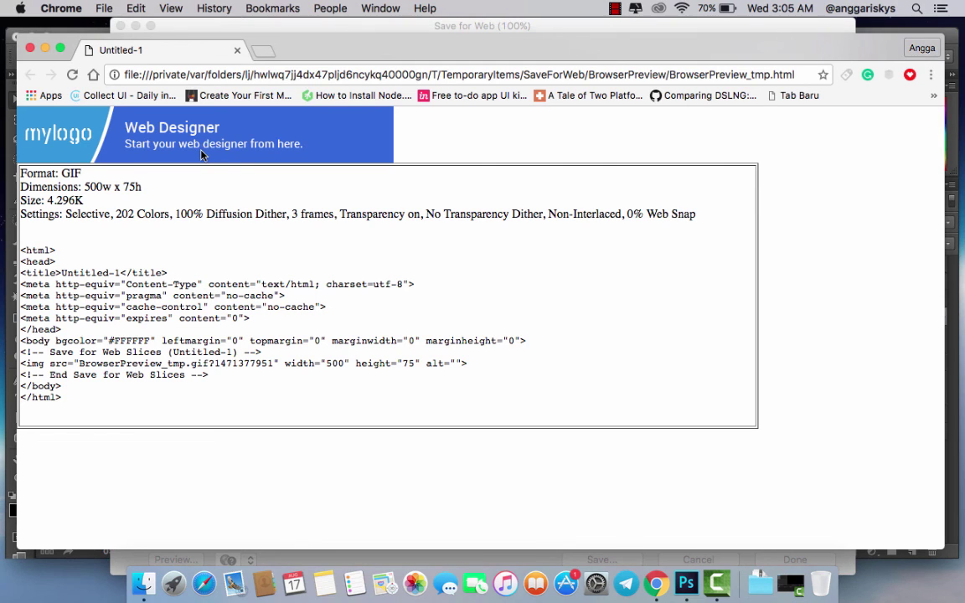
# Step: Close the Chrome preview of the 500×75 GIF to return to Save for Web
pyautogui.click(31, 50)
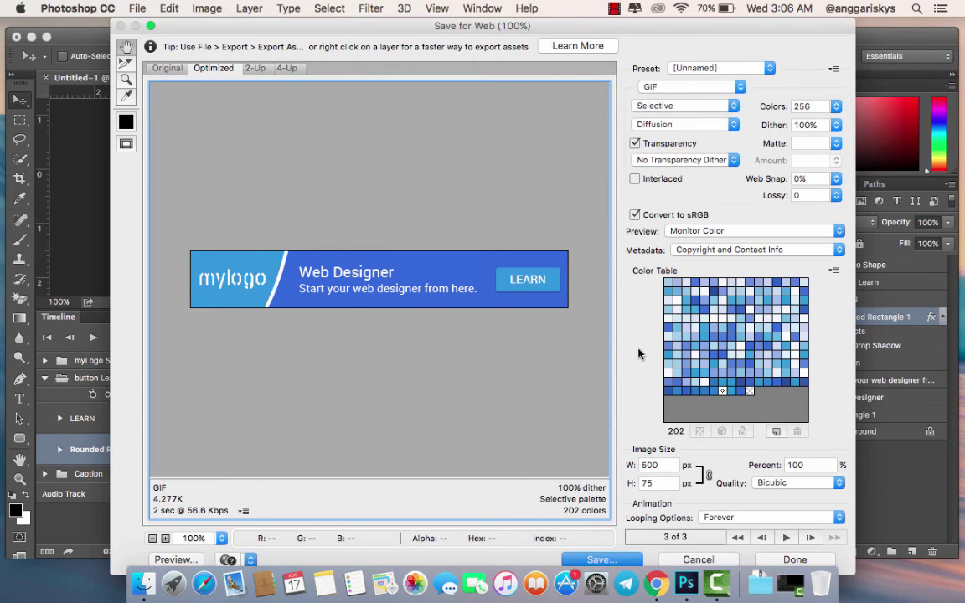
# Step: Save the optimized GIF to the Desktop as MyBanner.gif, then minimize Photoshop
pyautogui.click(609, 562)
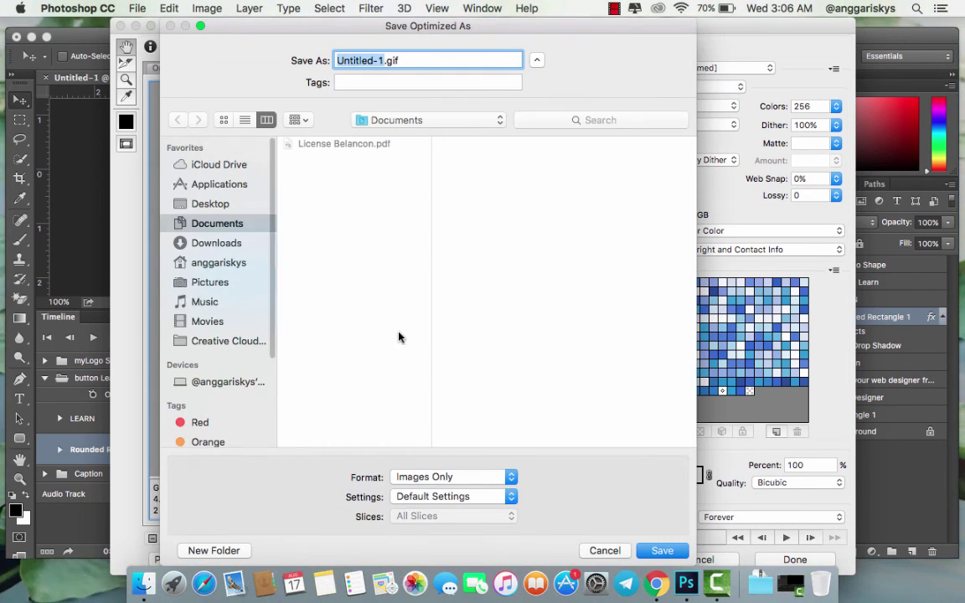
pyautogui.click(246, 201)
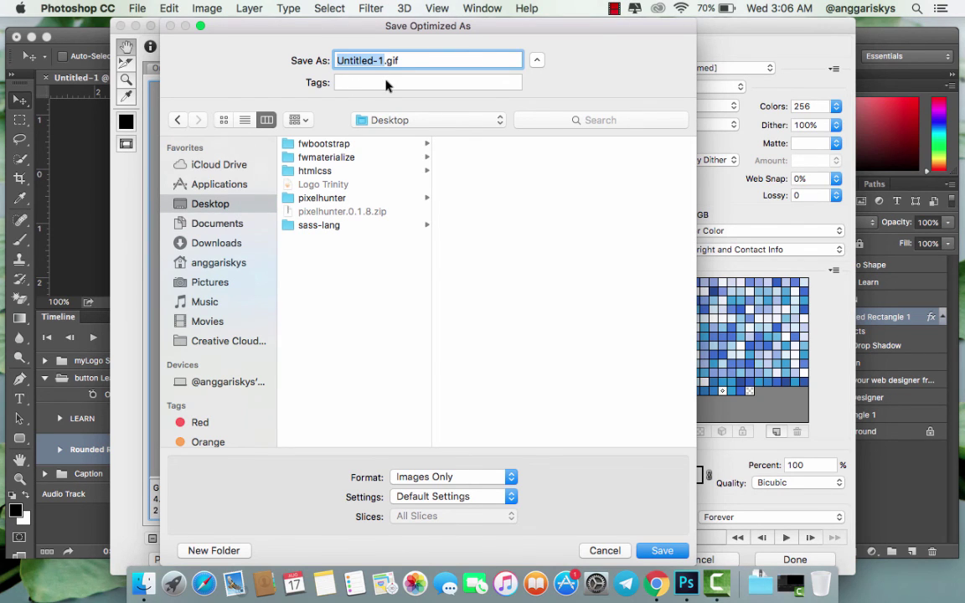
pyautogui.write('MyBanner')
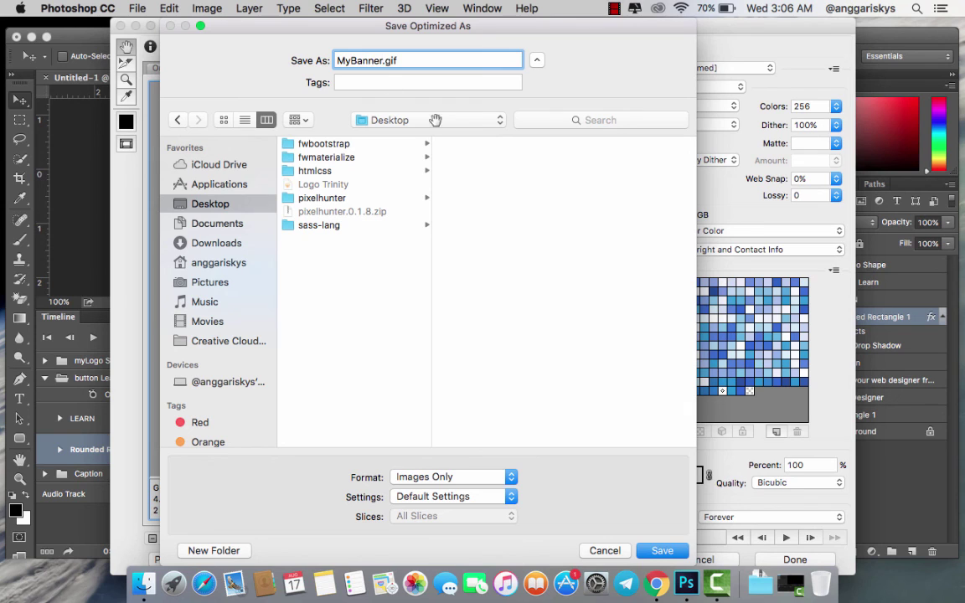
pyautogui.click(654, 552)
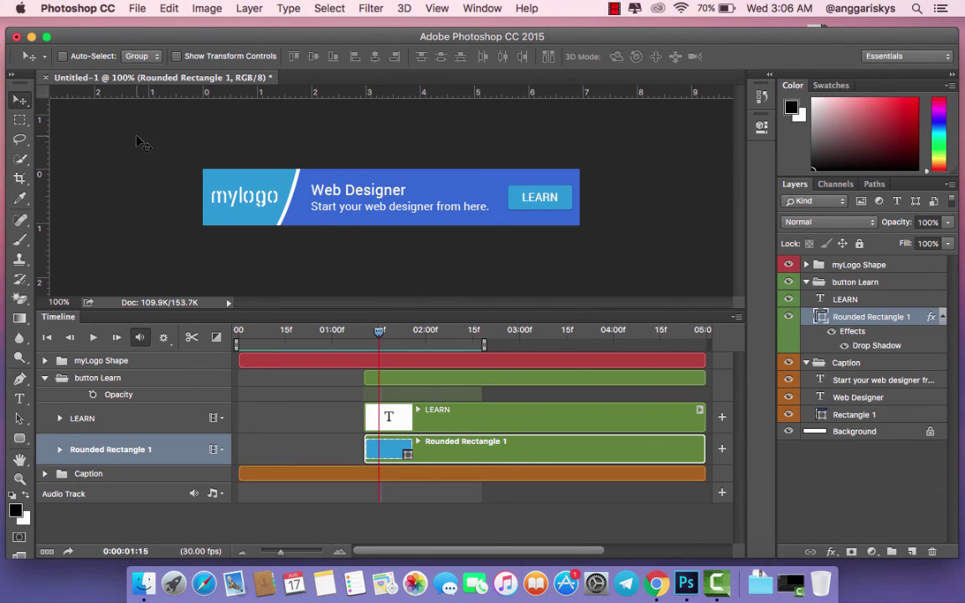
pyautogui.click(31, 38)
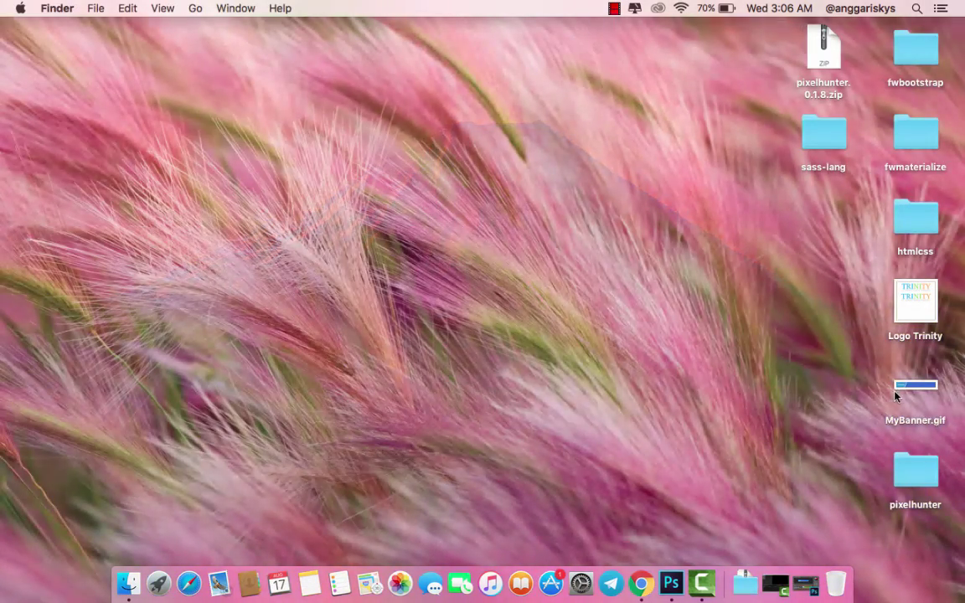
# Step: Open MyBanner.gif from the Desktop with Google Chrome
pyautogui.click(910, 390)
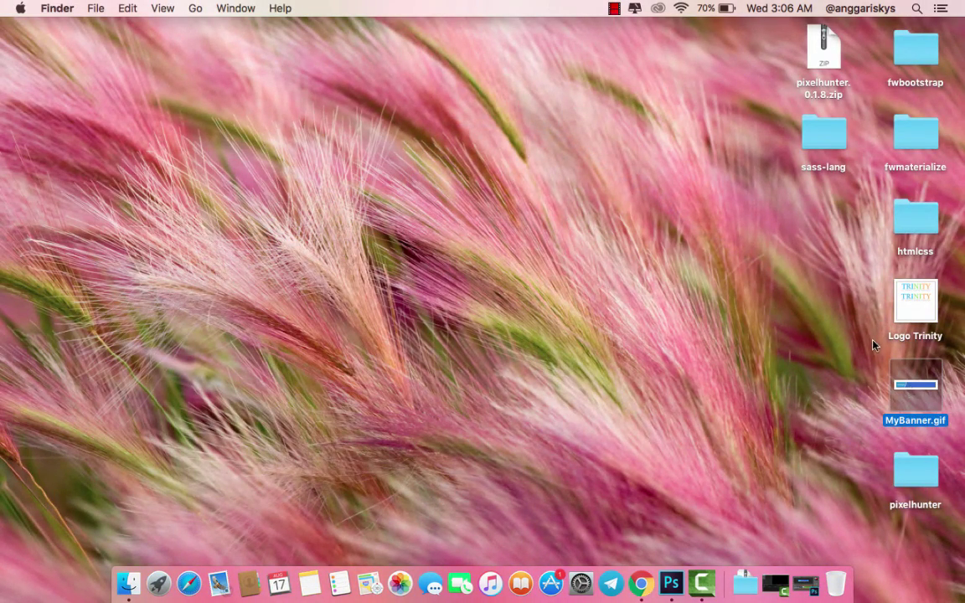
pyautogui.rightClick(910, 387)
pyautogui.moveTo(773, 277)
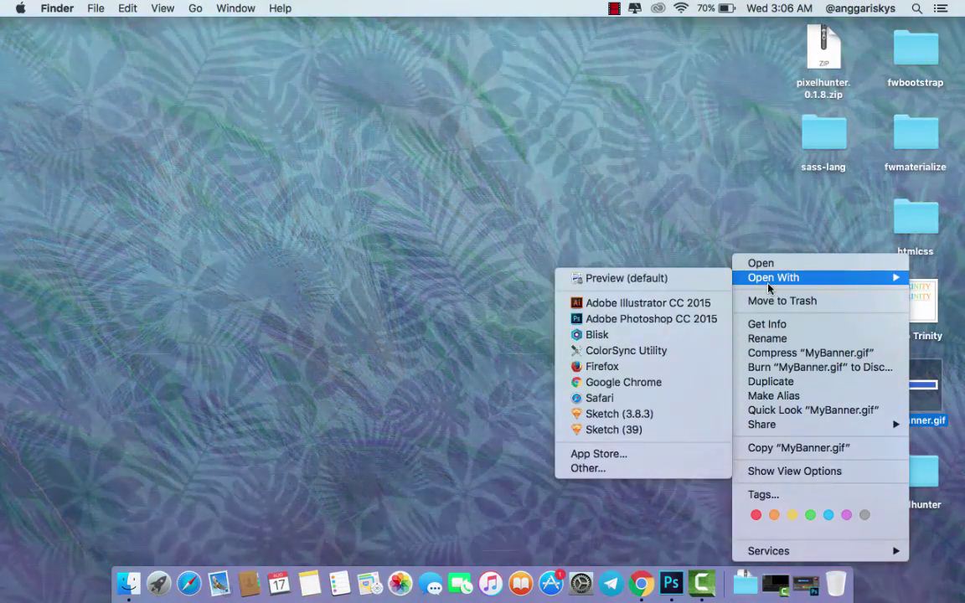
pyautogui.click(627, 382)
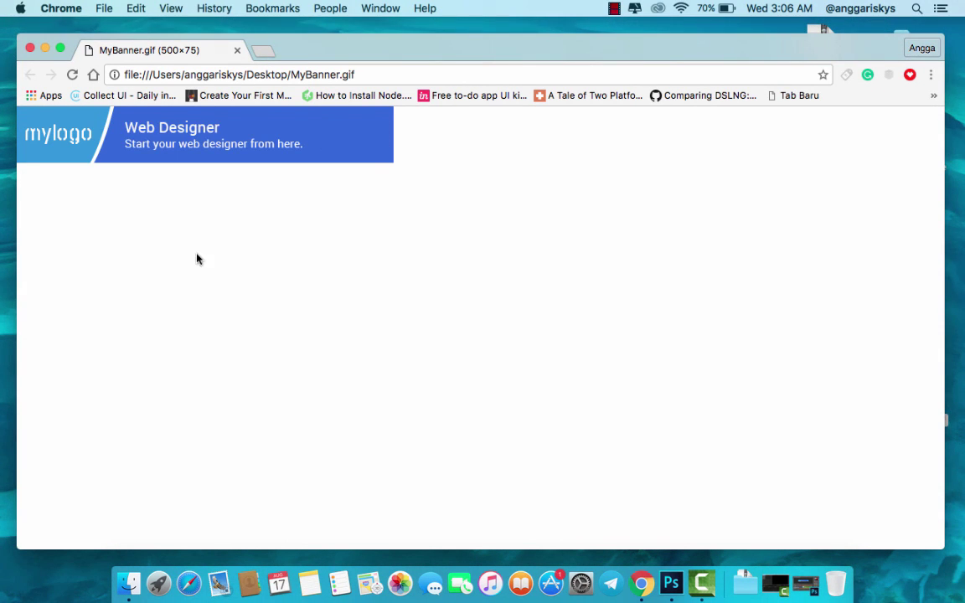
# Step: Close the Chrome window playing the animated MyBanner.gif
pyautogui.click(30, 48)
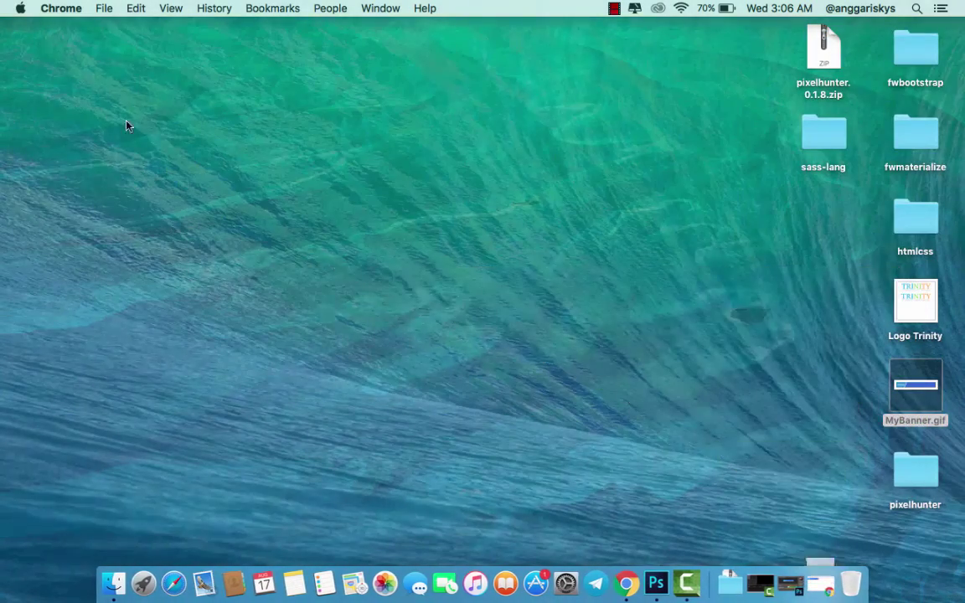